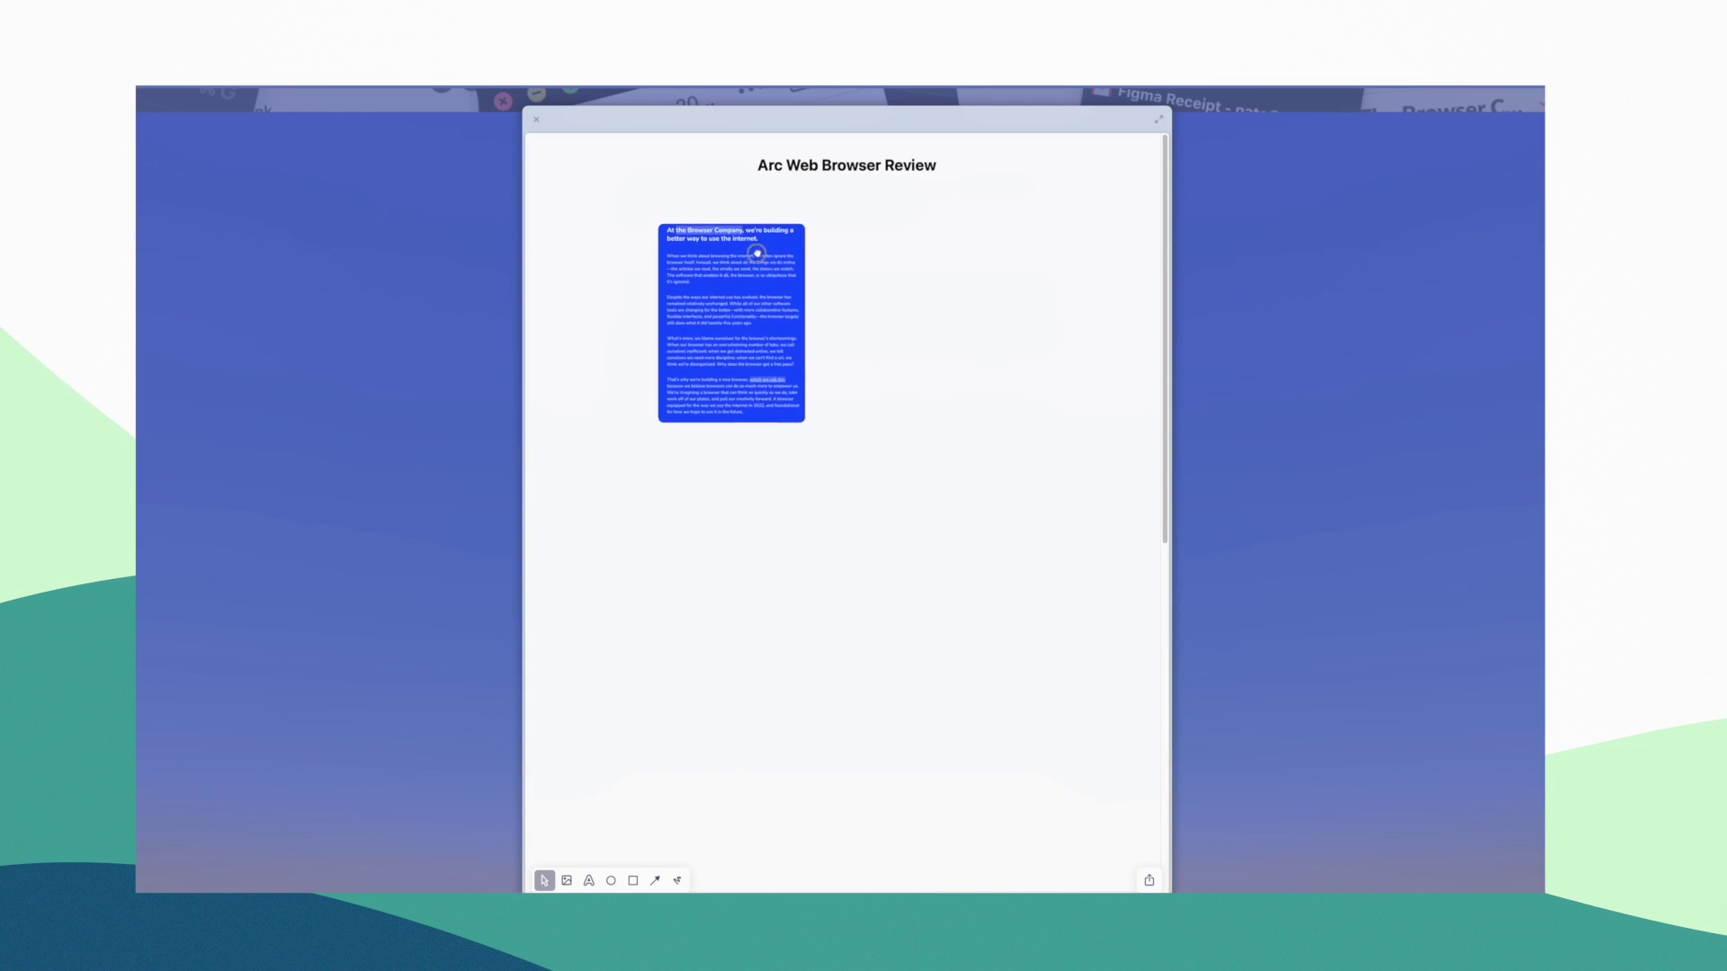
Step: Move the captured page card up and to the left on the easel
{"action": "left_click_drag", "start_coordinate": [716, 266], "coordinate": [676, 229]}
{"action": "type", "text": "This is an awes"}
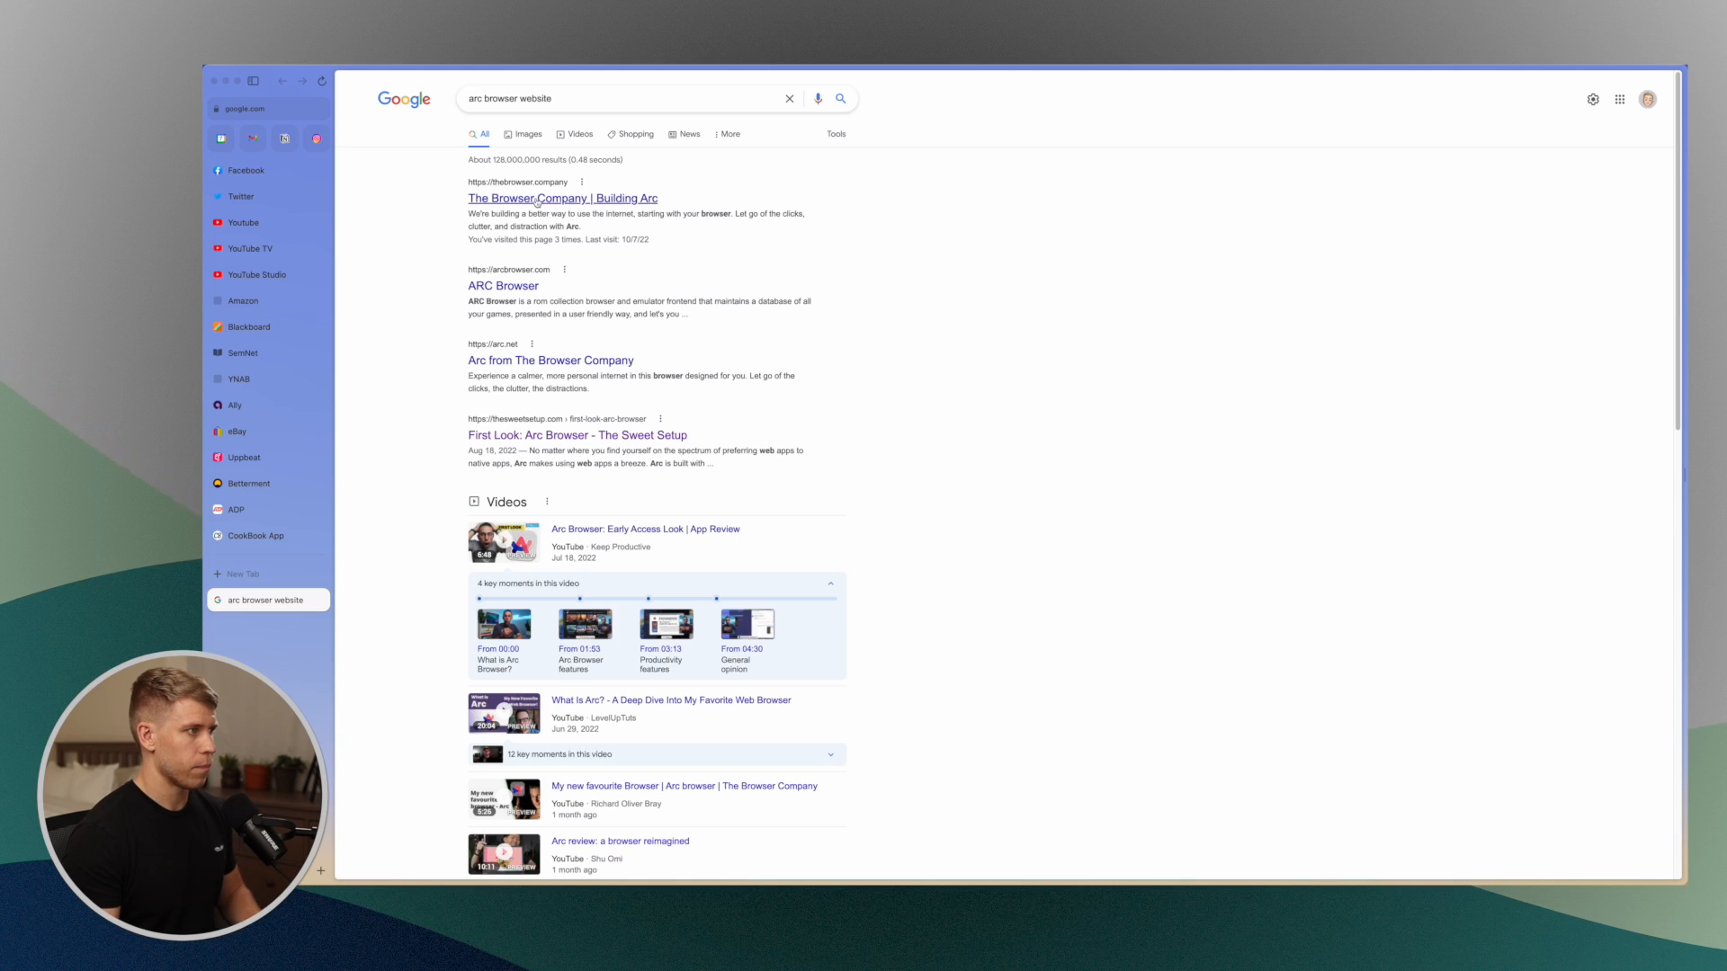
Step: Follow the 'The Browser Company | Building Arc' result to its website
{"action": "left_click", "coordinate": [538, 201]}
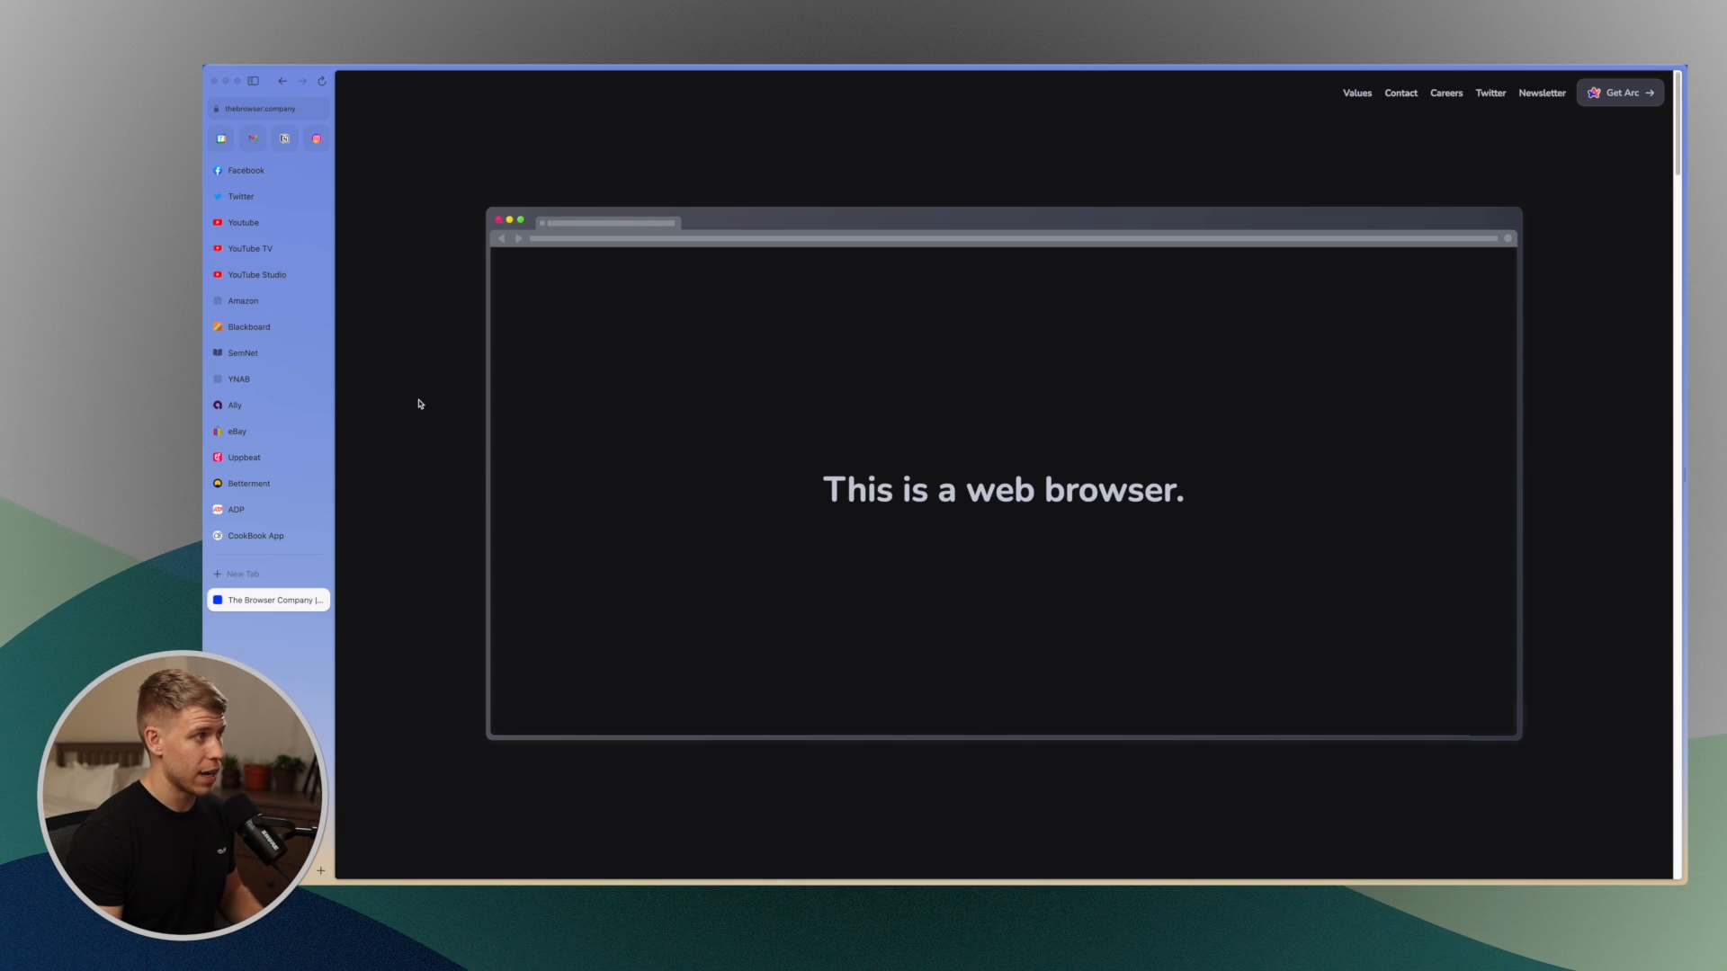
Step: Hide the sidebar with Cmd+S, then go back to the Google results with Cmd+[
{"action": "key", "text": "super+s"}
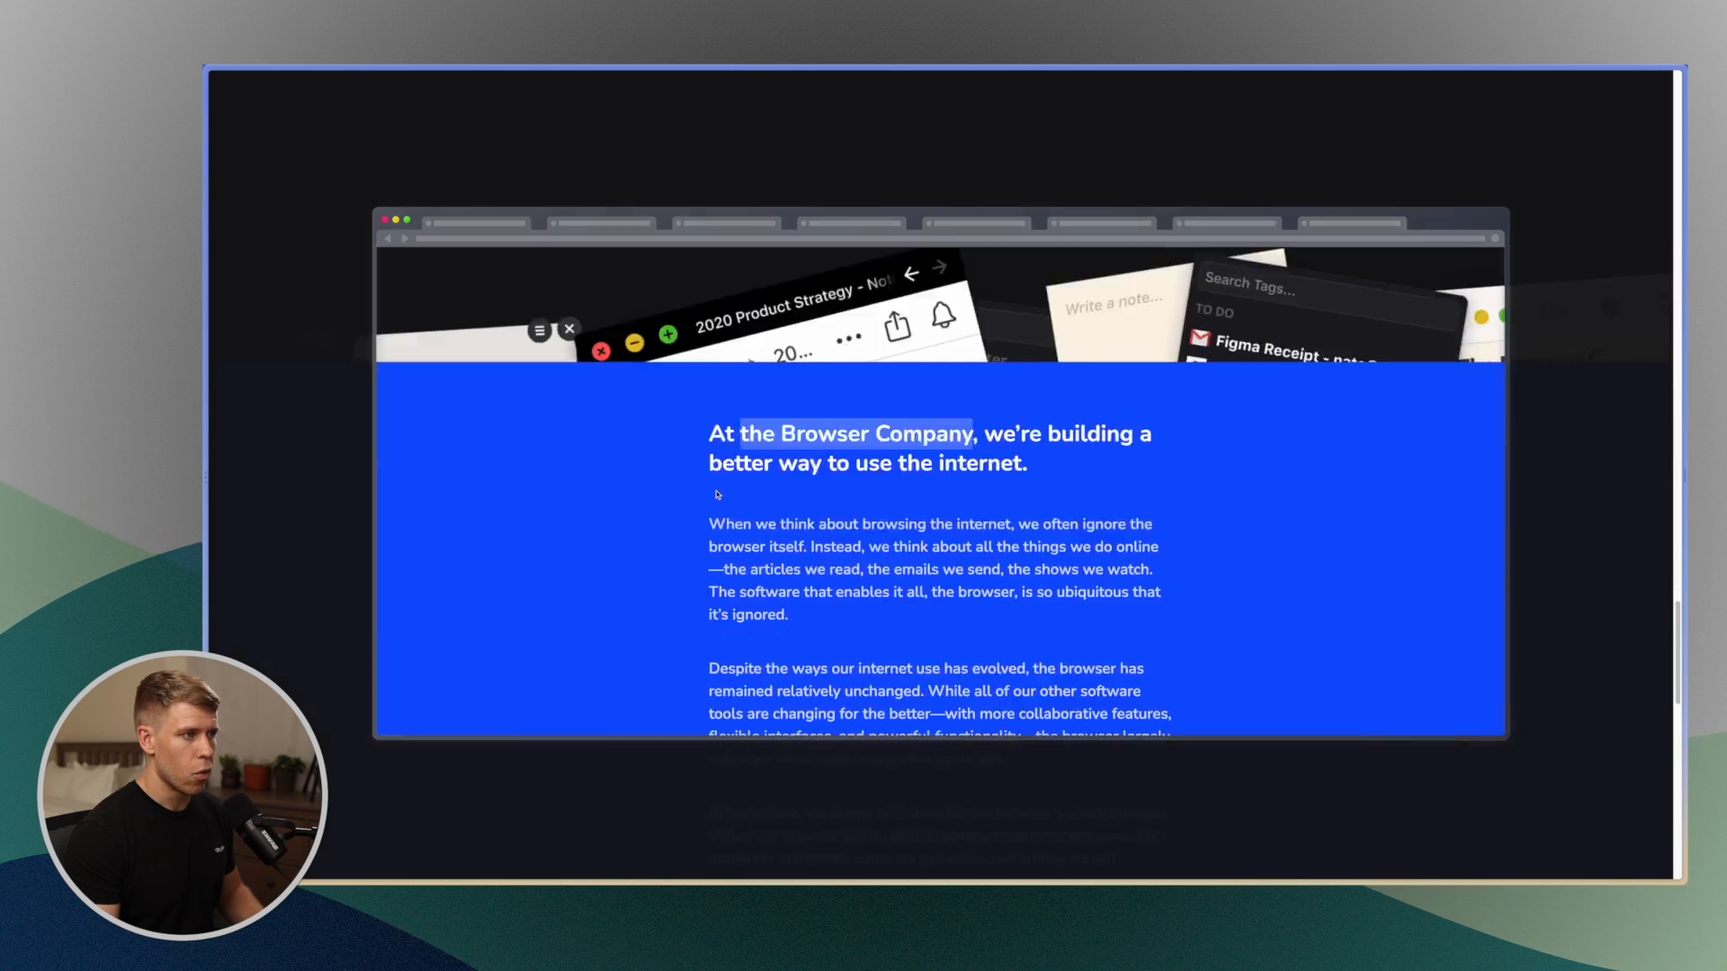
{"action": "scroll", "coordinate": [716, 495], "scroll_direction": "down", "scroll_amount": 5}
{"action": "scroll", "coordinate": [714, 492], "scroll_direction": "up", "scroll_amount": 3}
{"action": "scroll", "coordinate": [714, 492], "scroll_direction": "up", "scroll_amount": 5}
{"action": "scroll", "coordinate": [715, 493], "scroll_direction": "up", "scroll_amount": 3}
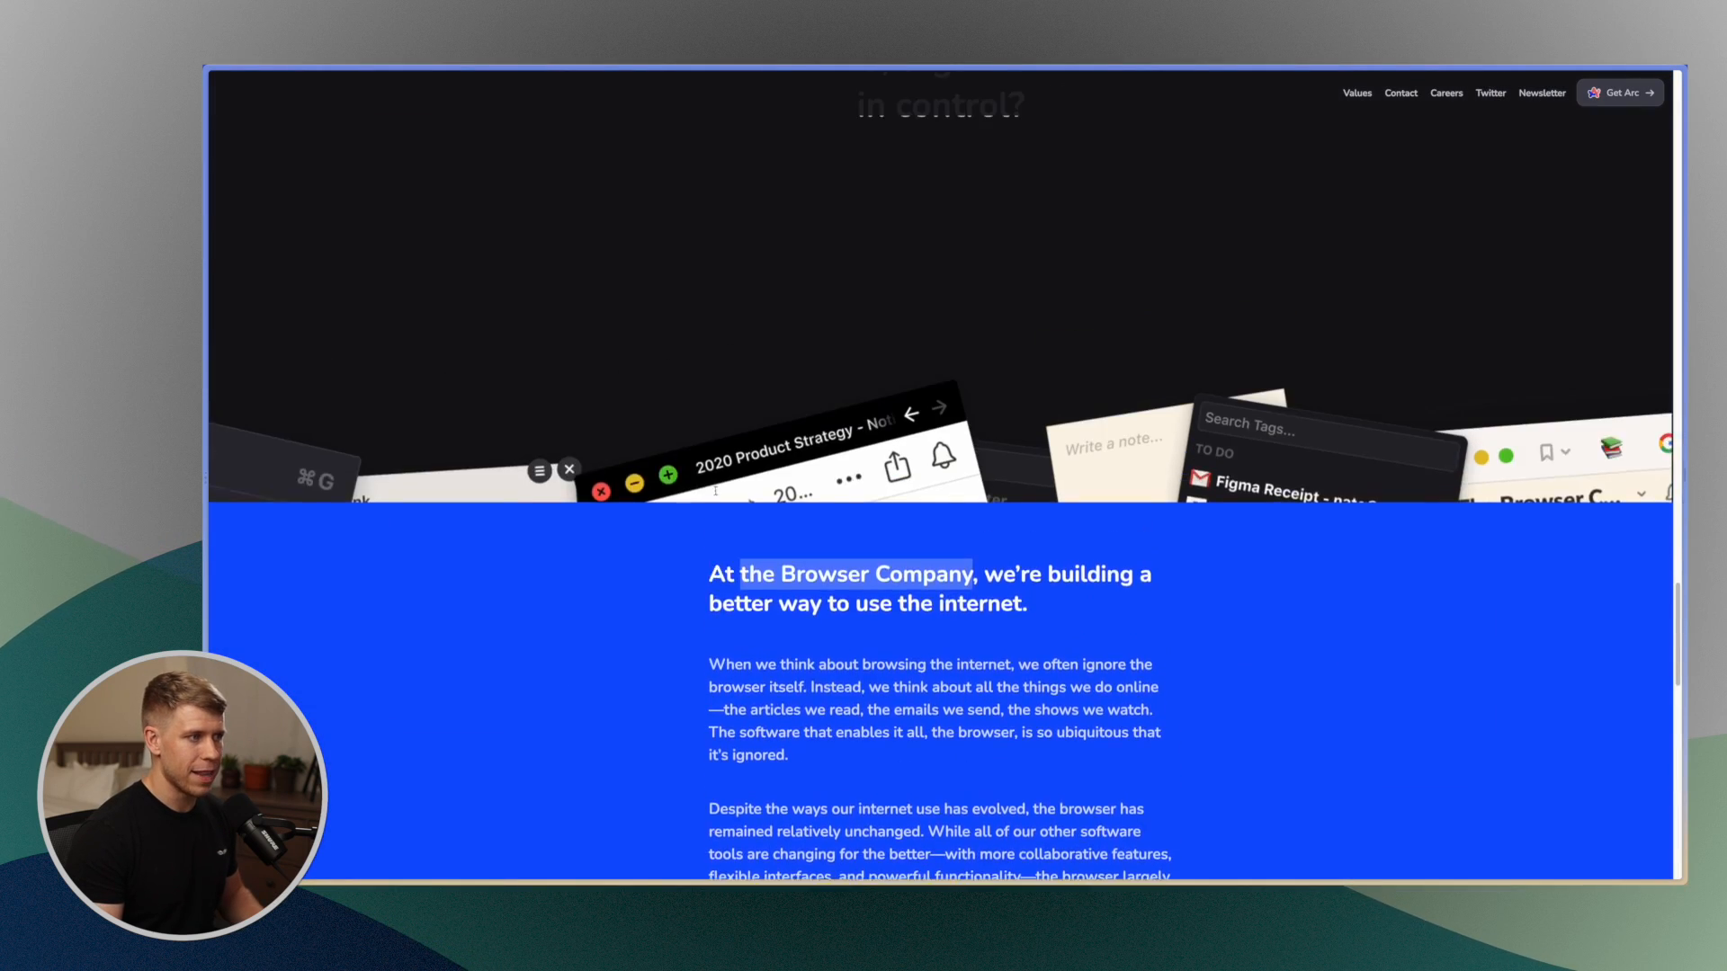
{"action": "scroll", "coordinate": [714, 493], "scroll_direction": "up", "scroll_amount": 3}
{"action": "scroll", "coordinate": [715, 492], "scroll_direction": "up", "scroll_amount": 2}
{"action": "key", "text": "super+bracketleft"}
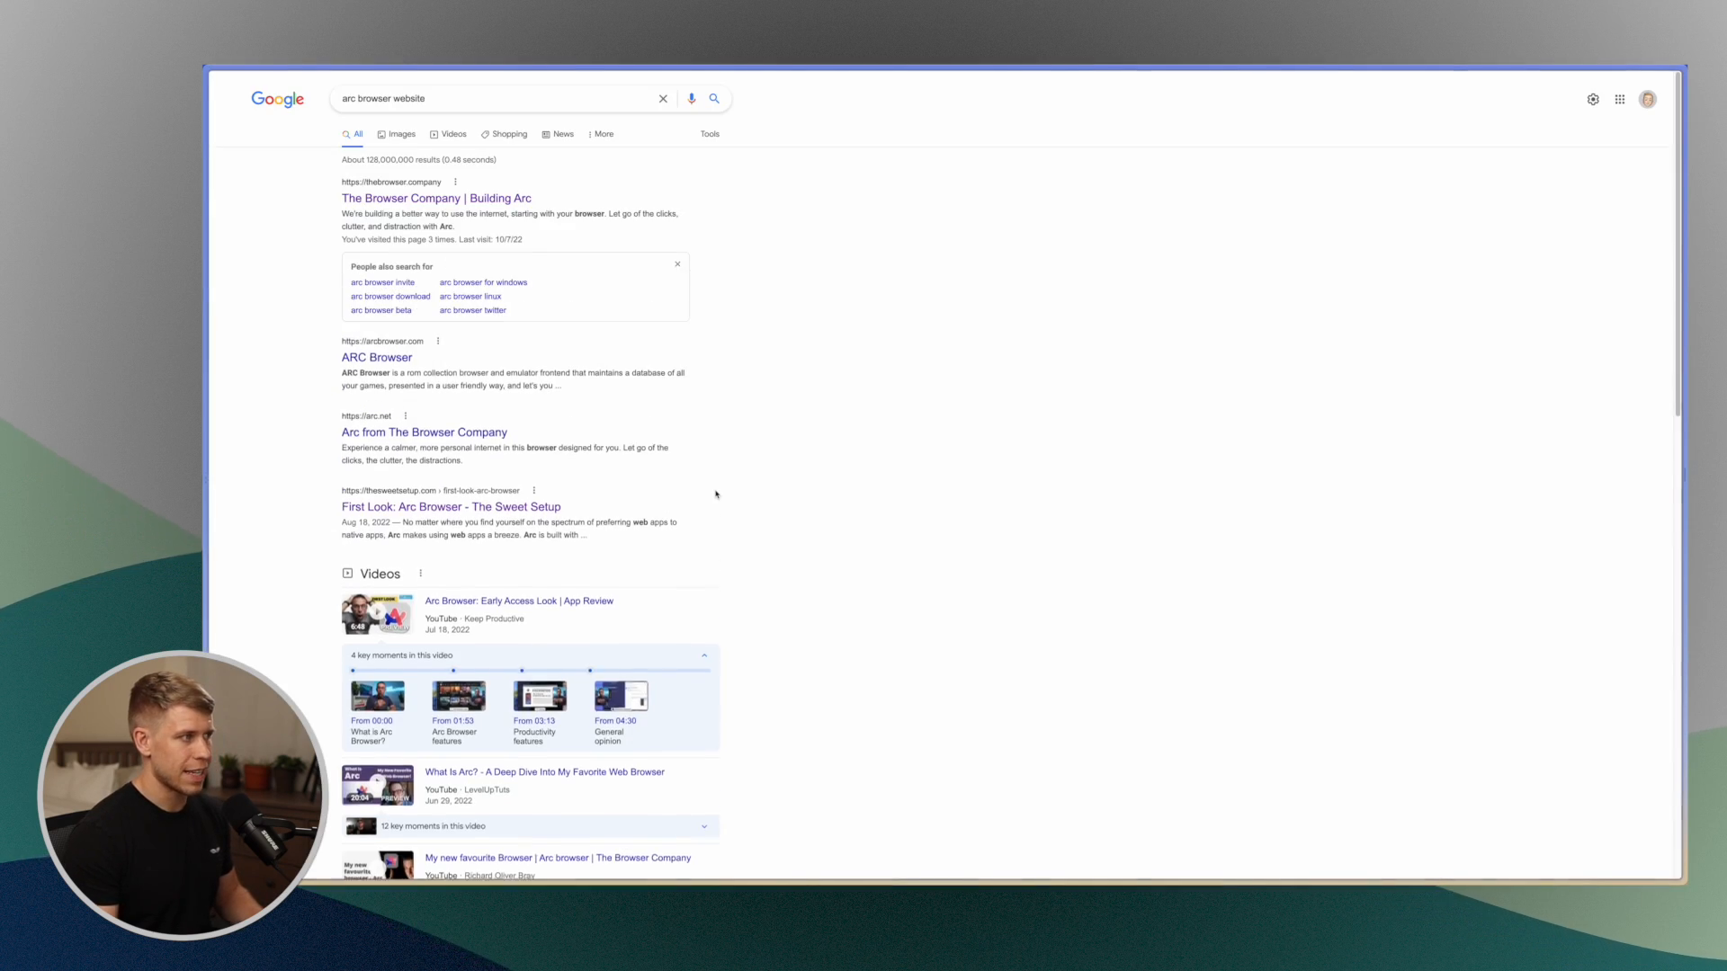
{"action": "scroll", "coordinate": [714, 460], "scroll_direction": "down", "scroll_amount": 2}
{"action": "scroll", "coordinate": [715, 460], "scroll_direction": "down", "scroll_amount": 2}
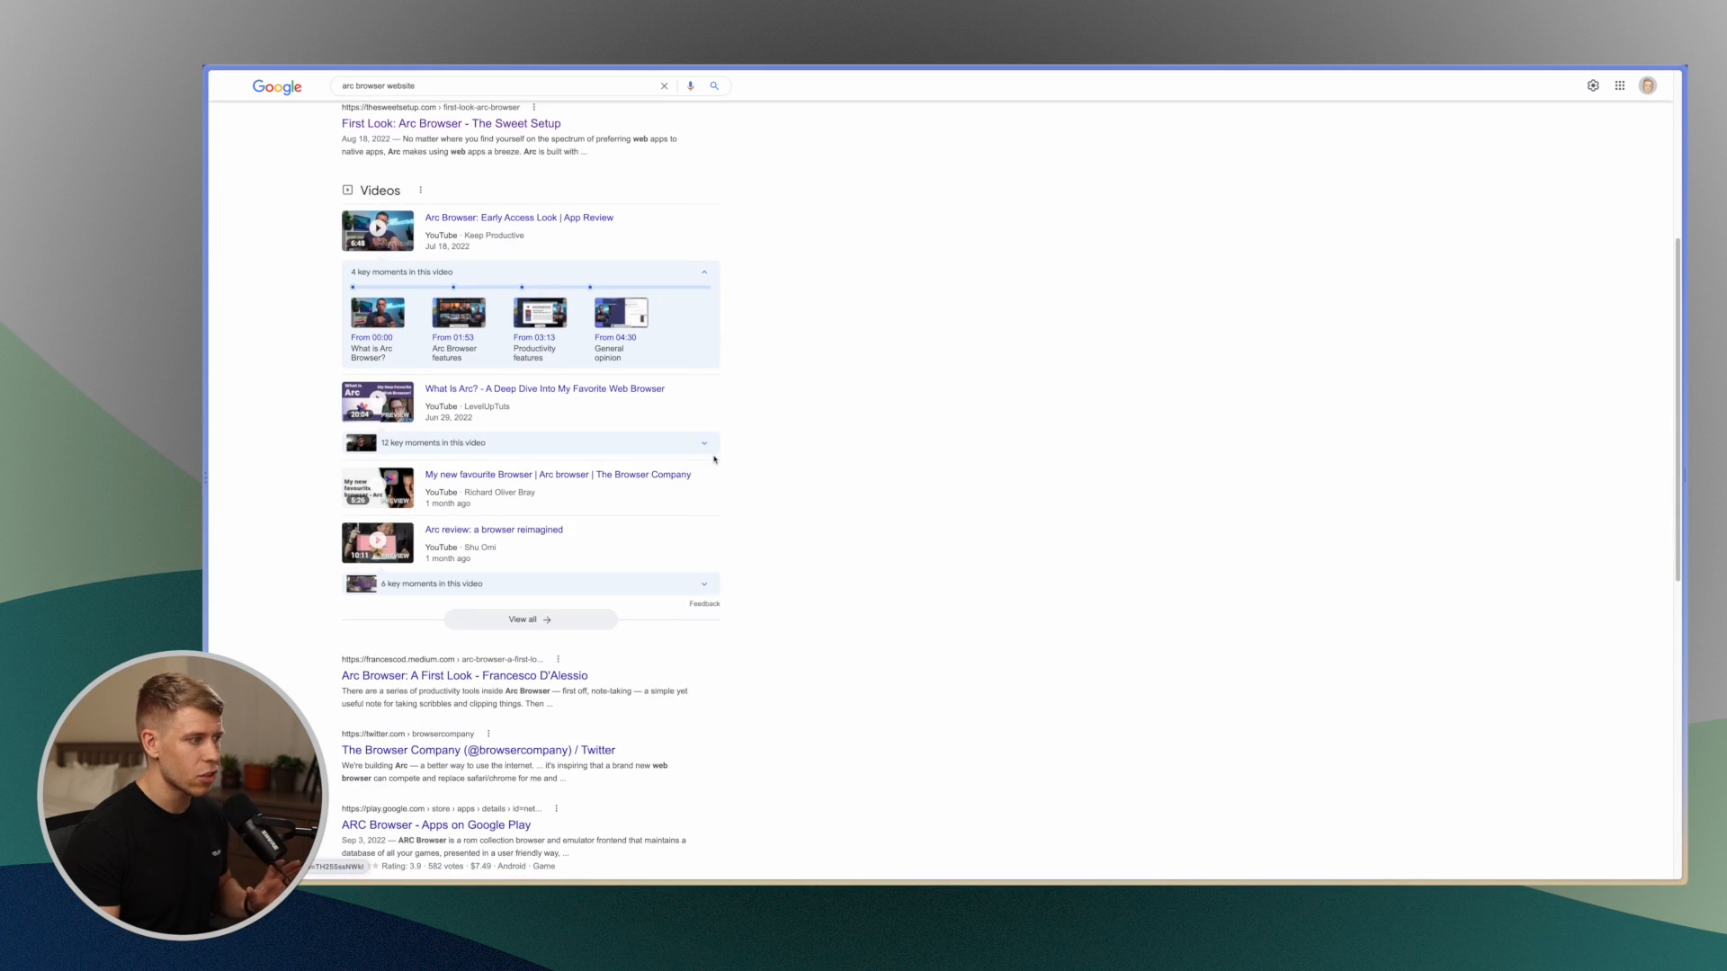
{"action": "scroll", "coordinate": [713, 460], "scroll_direction": "down", "scroll_amount": 1}
{"action": "scroll", "coordinate": [713, 460], "scroll_direction": "down", "scroll_amount": 1}
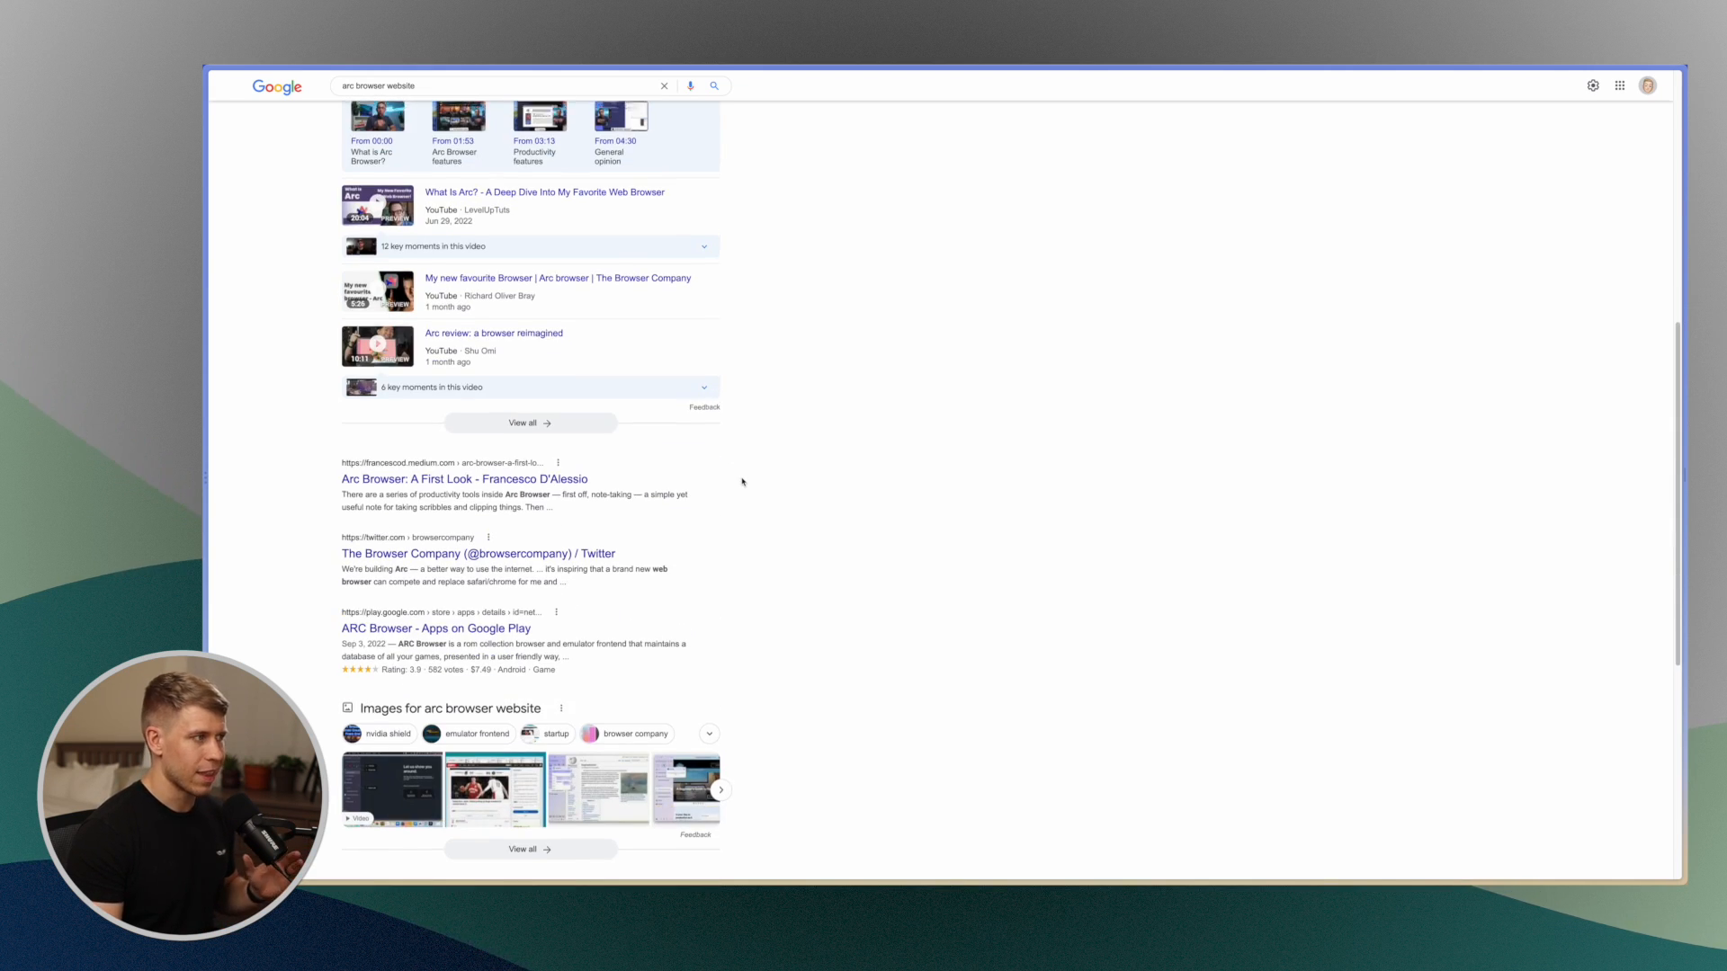
{"action": "scroll", "coordinate": [740, 482], "scroll_direction": "up", "scroll_amount": 4}
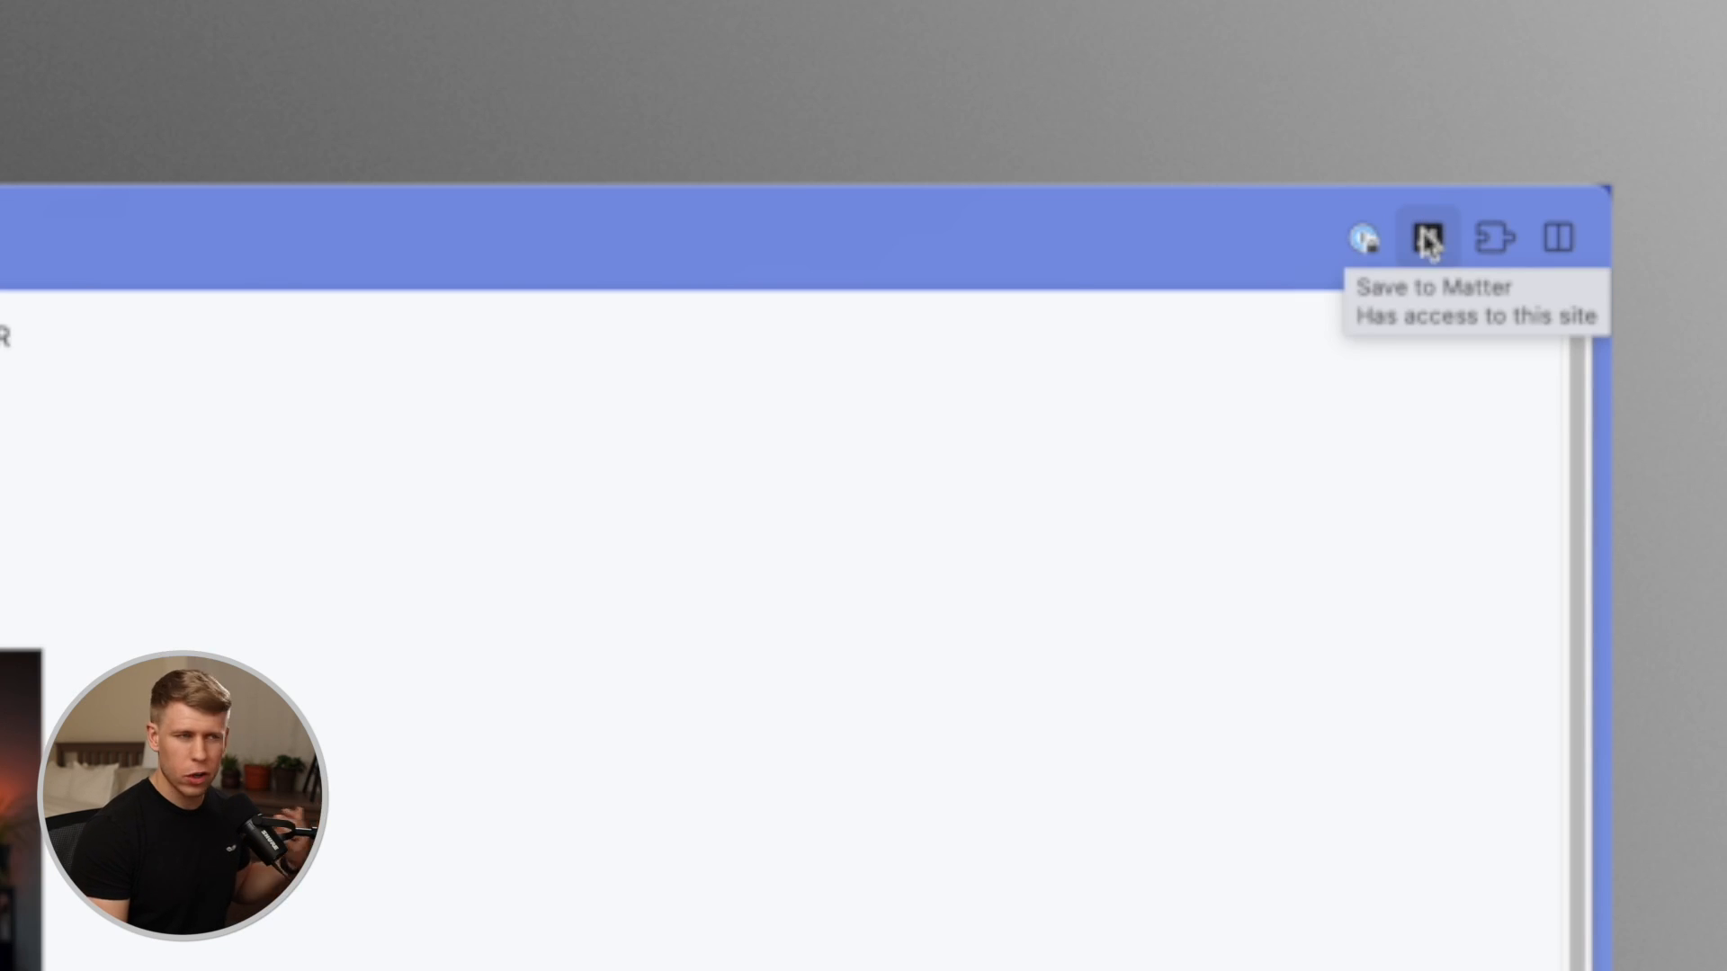
Step: Show the installed extensions list from the puzzle-piece toolbar icon
{"action": "left_click", "coordinate": [1492, 238]}
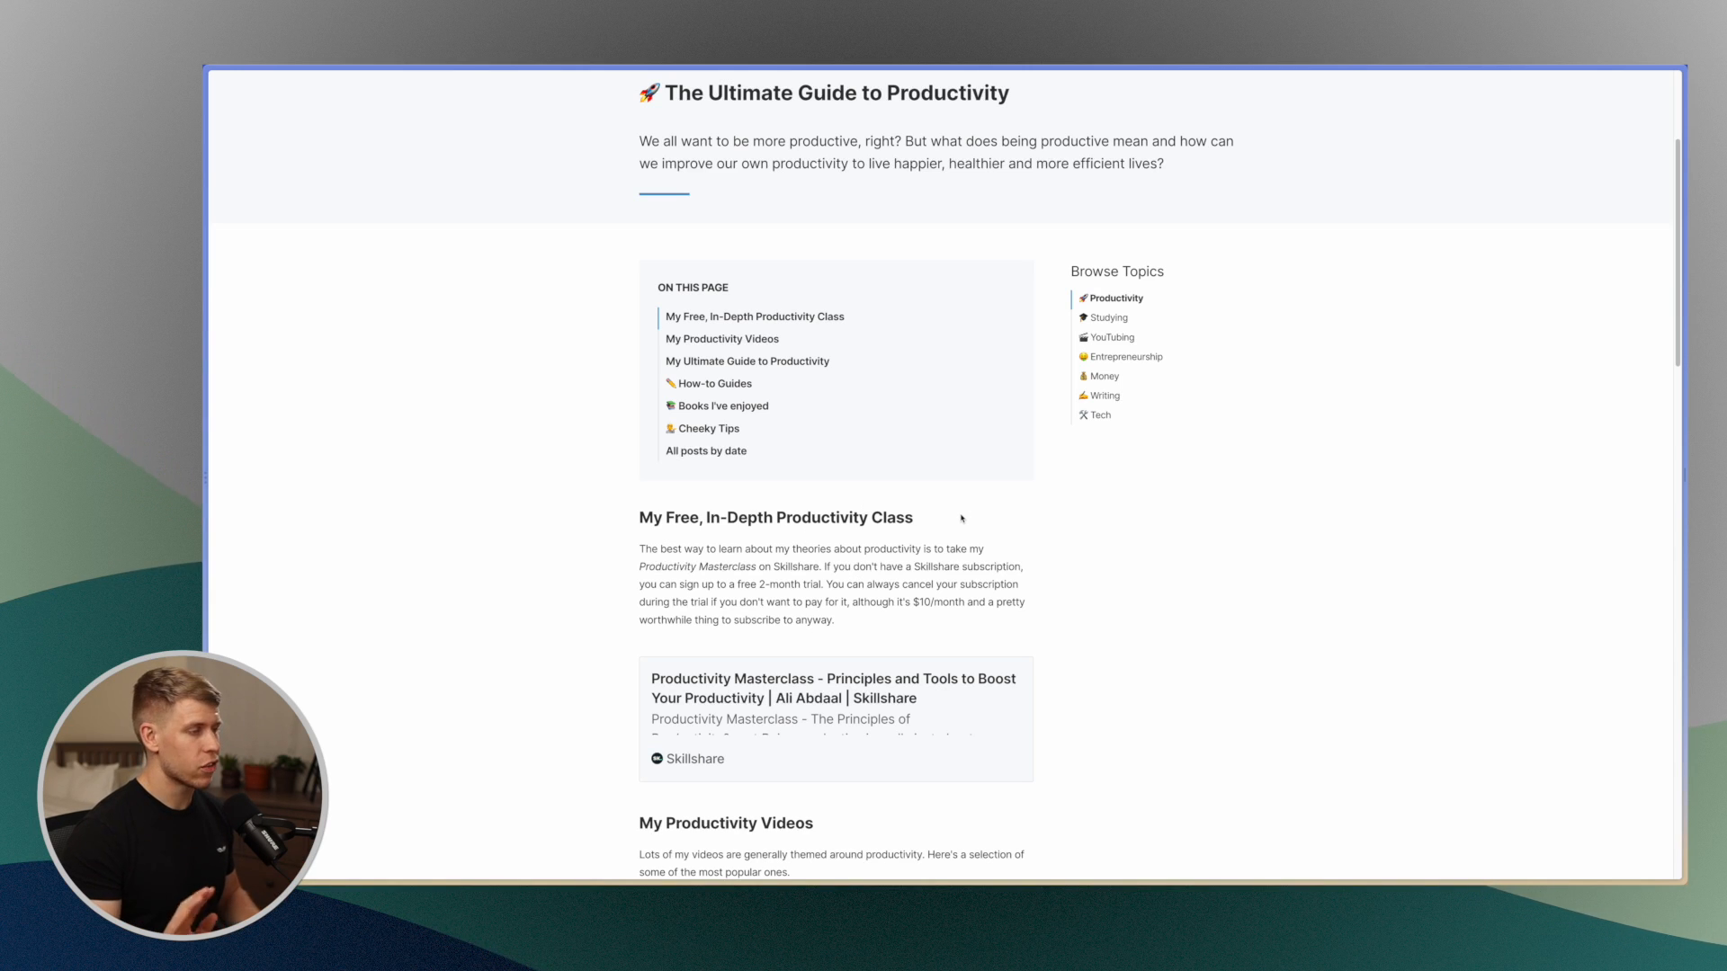
Step: Reveal the sidebar and drop The Browser Company tab on the right as a split view
{"action": "key", "text": "super+s"}
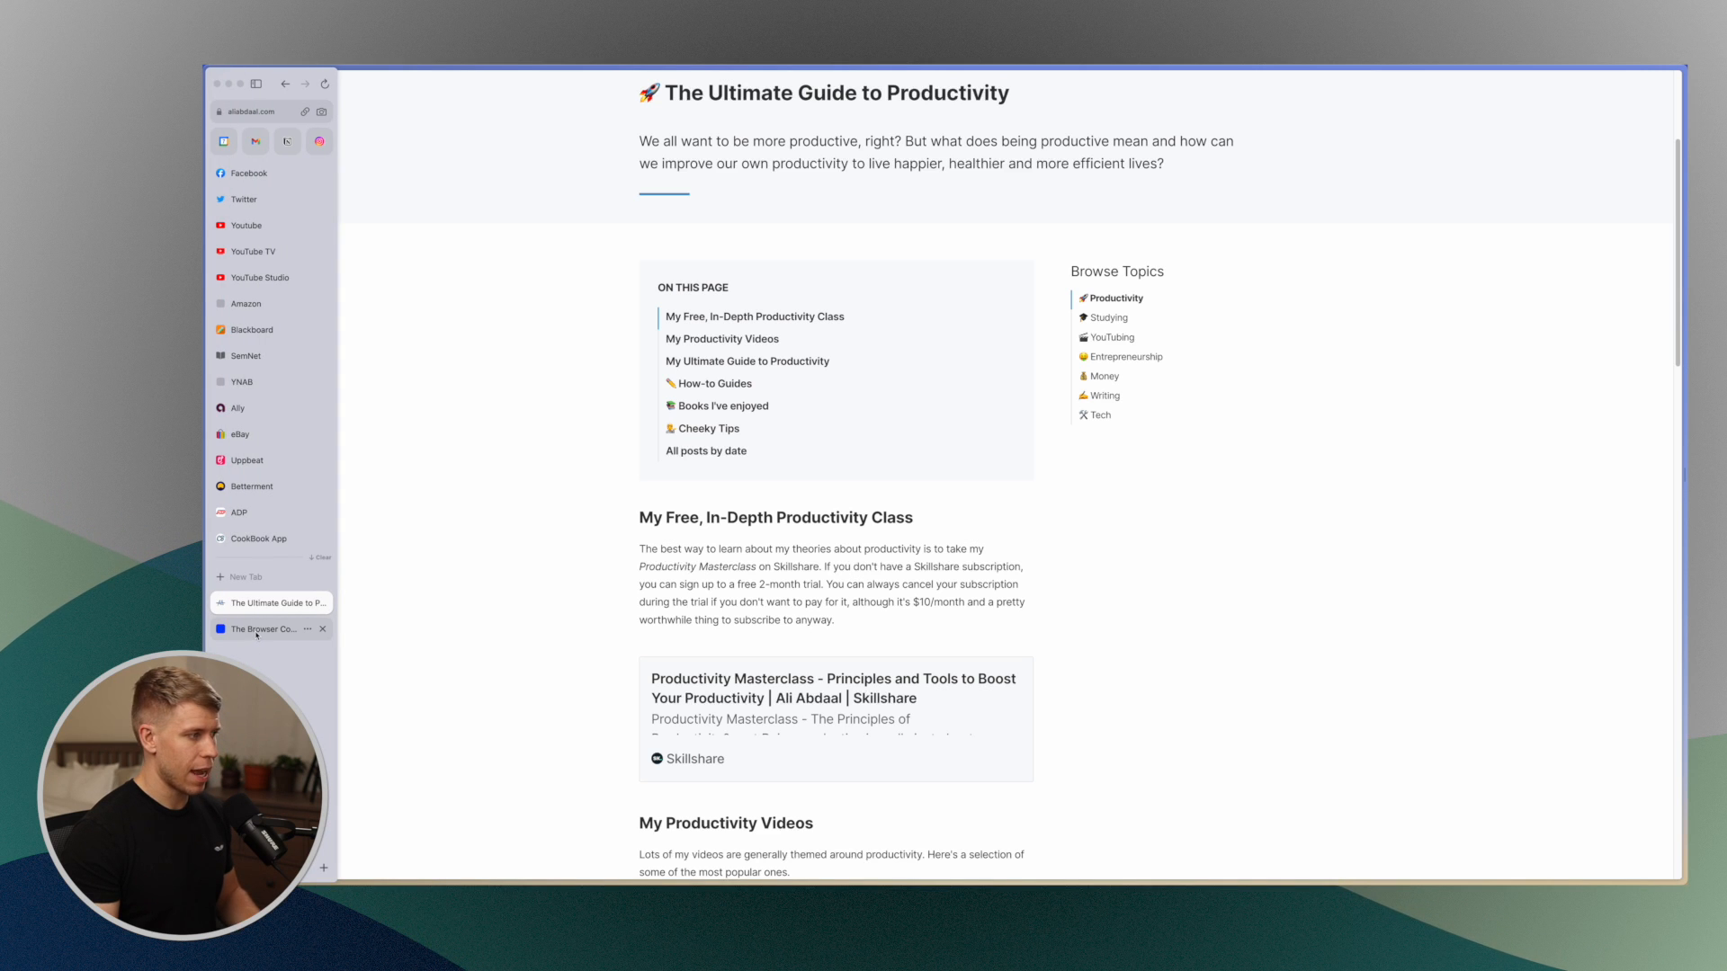
{"action": "left_click_drag", "start_coordinate": [257, 633], "coordinate": [756, 524]}
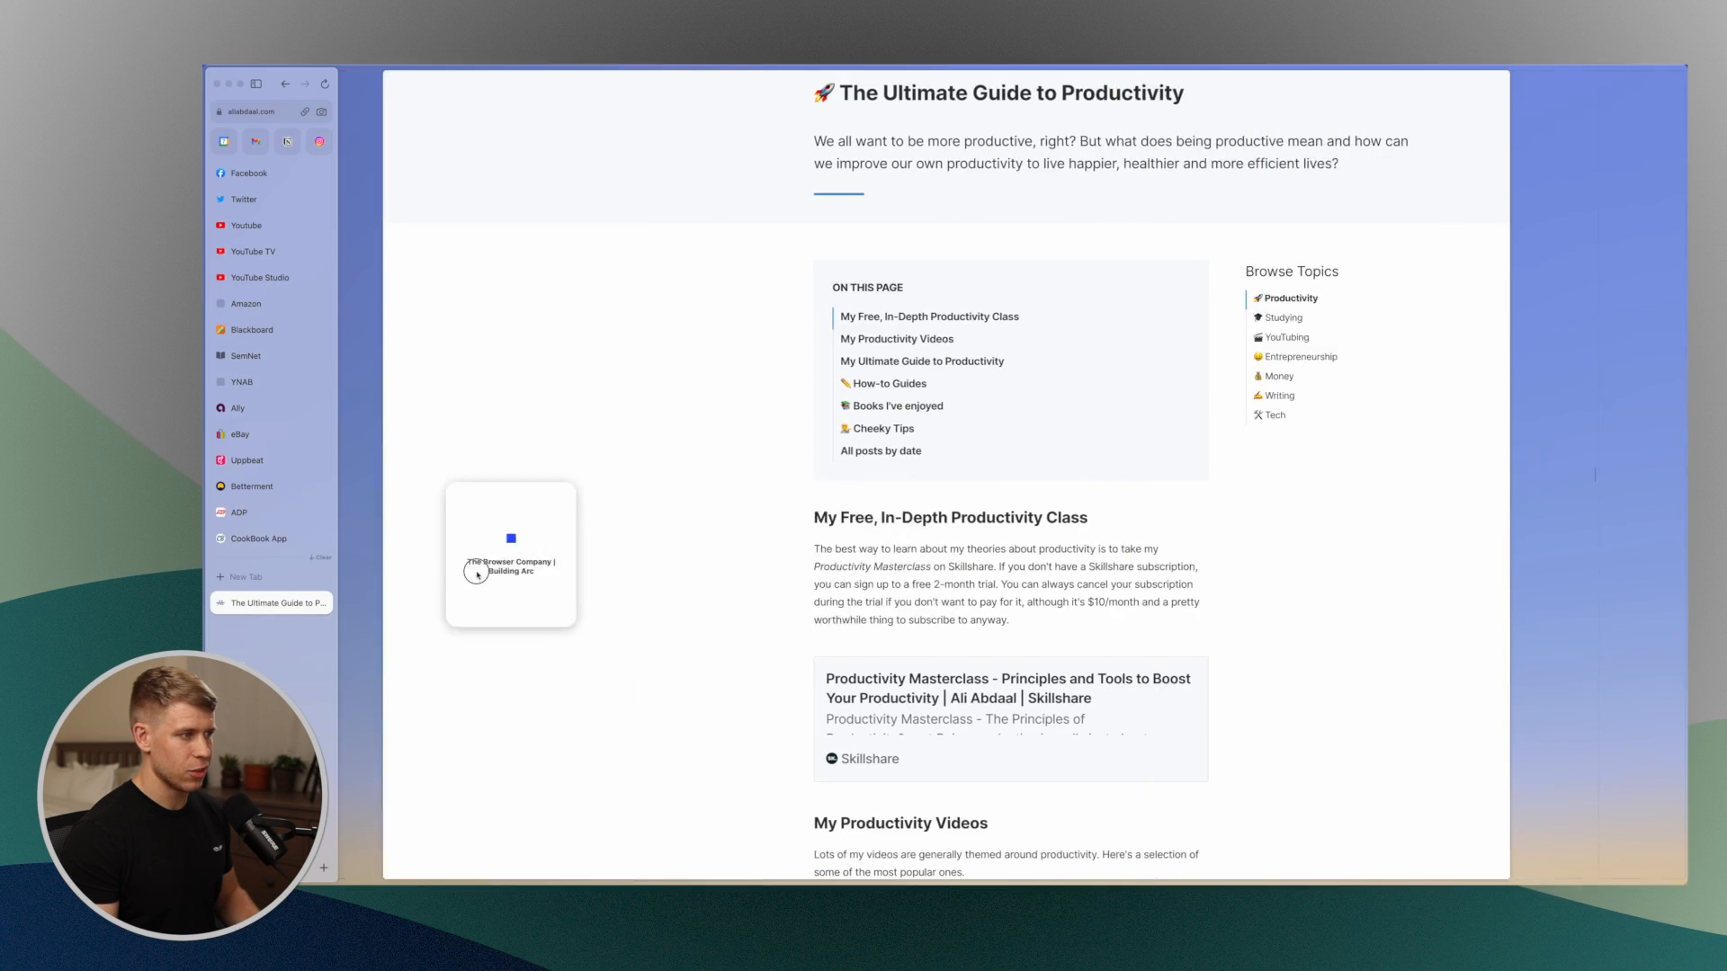
{"action": "mouse_move", "coordinate": [756, 524]}
{"action": "left_mouse_down"}
{"action": "mouse_move", "coordinate": [1048, 543]}
{"action": "mouse_move", "coordinate": [1350, 523]}
{"action": "left_mouse_up"}
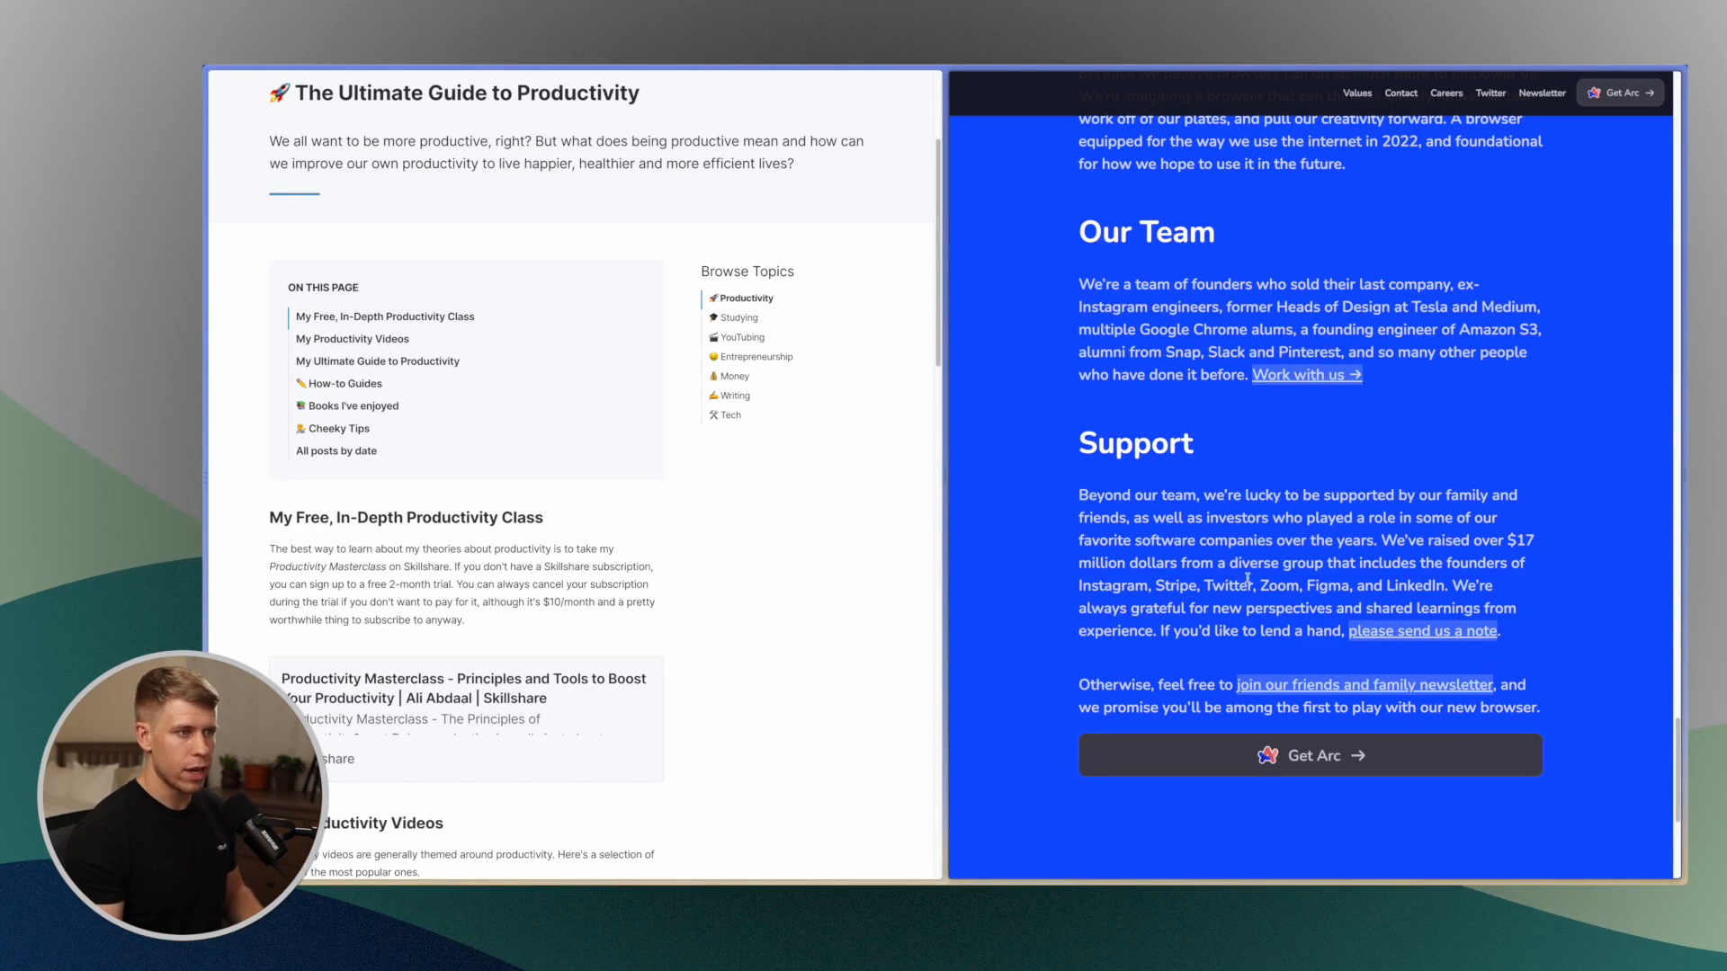
Step: Show careers and Money pages in the panes, widen careers, then close it
{"action": "left_click", "coordinate": [1308, 376]}
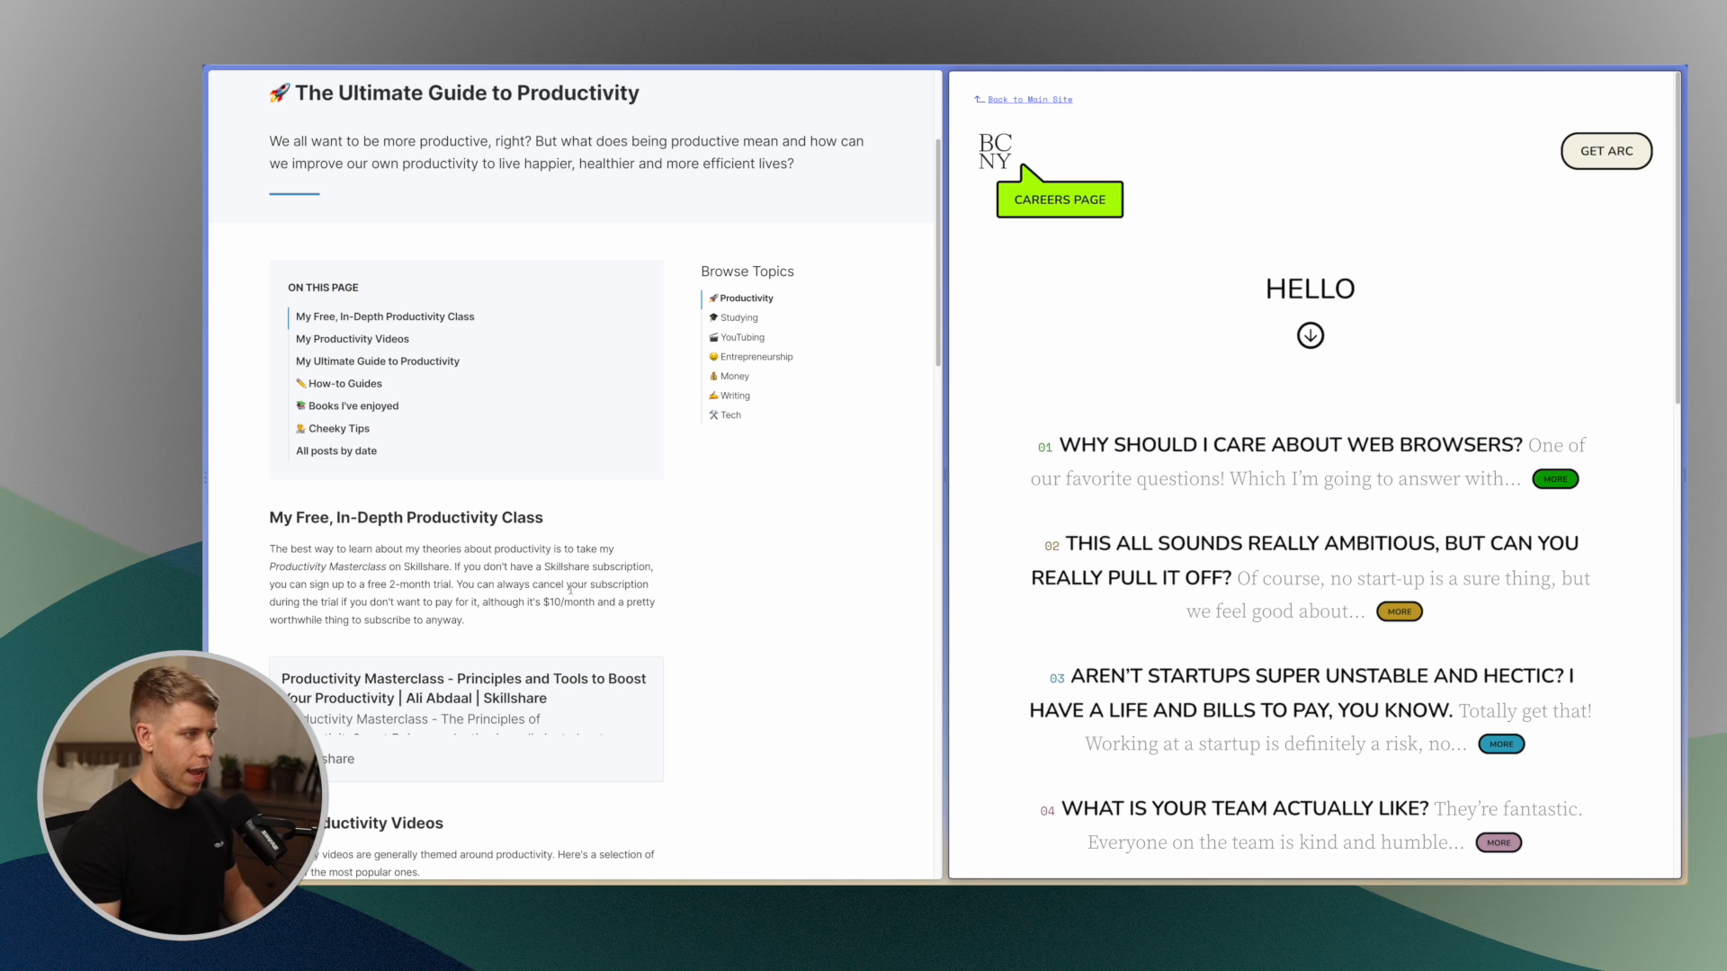
{"action": "left_click", "coordinate": [736, 378]}
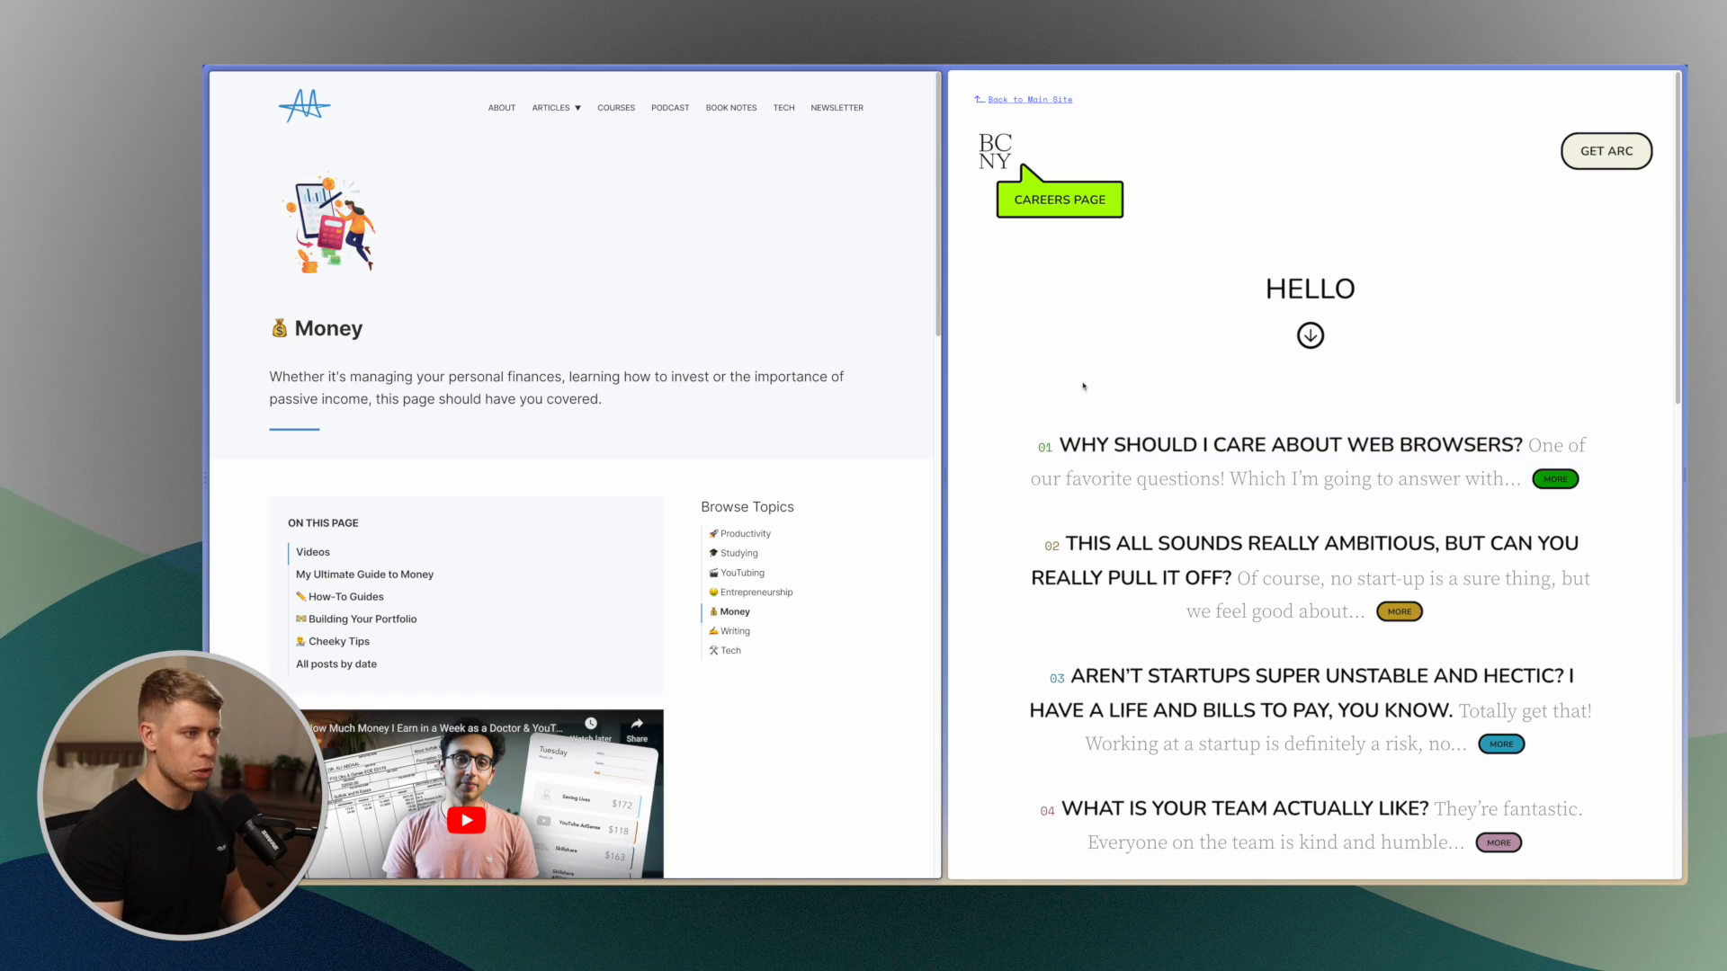
{"action": "mouse_move", "coordinate": [949, 478]}
{"action": "left_mouse_down"}
{"action": "mouse_move", "coordinate": [751, 486]}
{"action": "mouse_move", "coordinate": [912, 490]}
{"action": "left_mouse_up"}
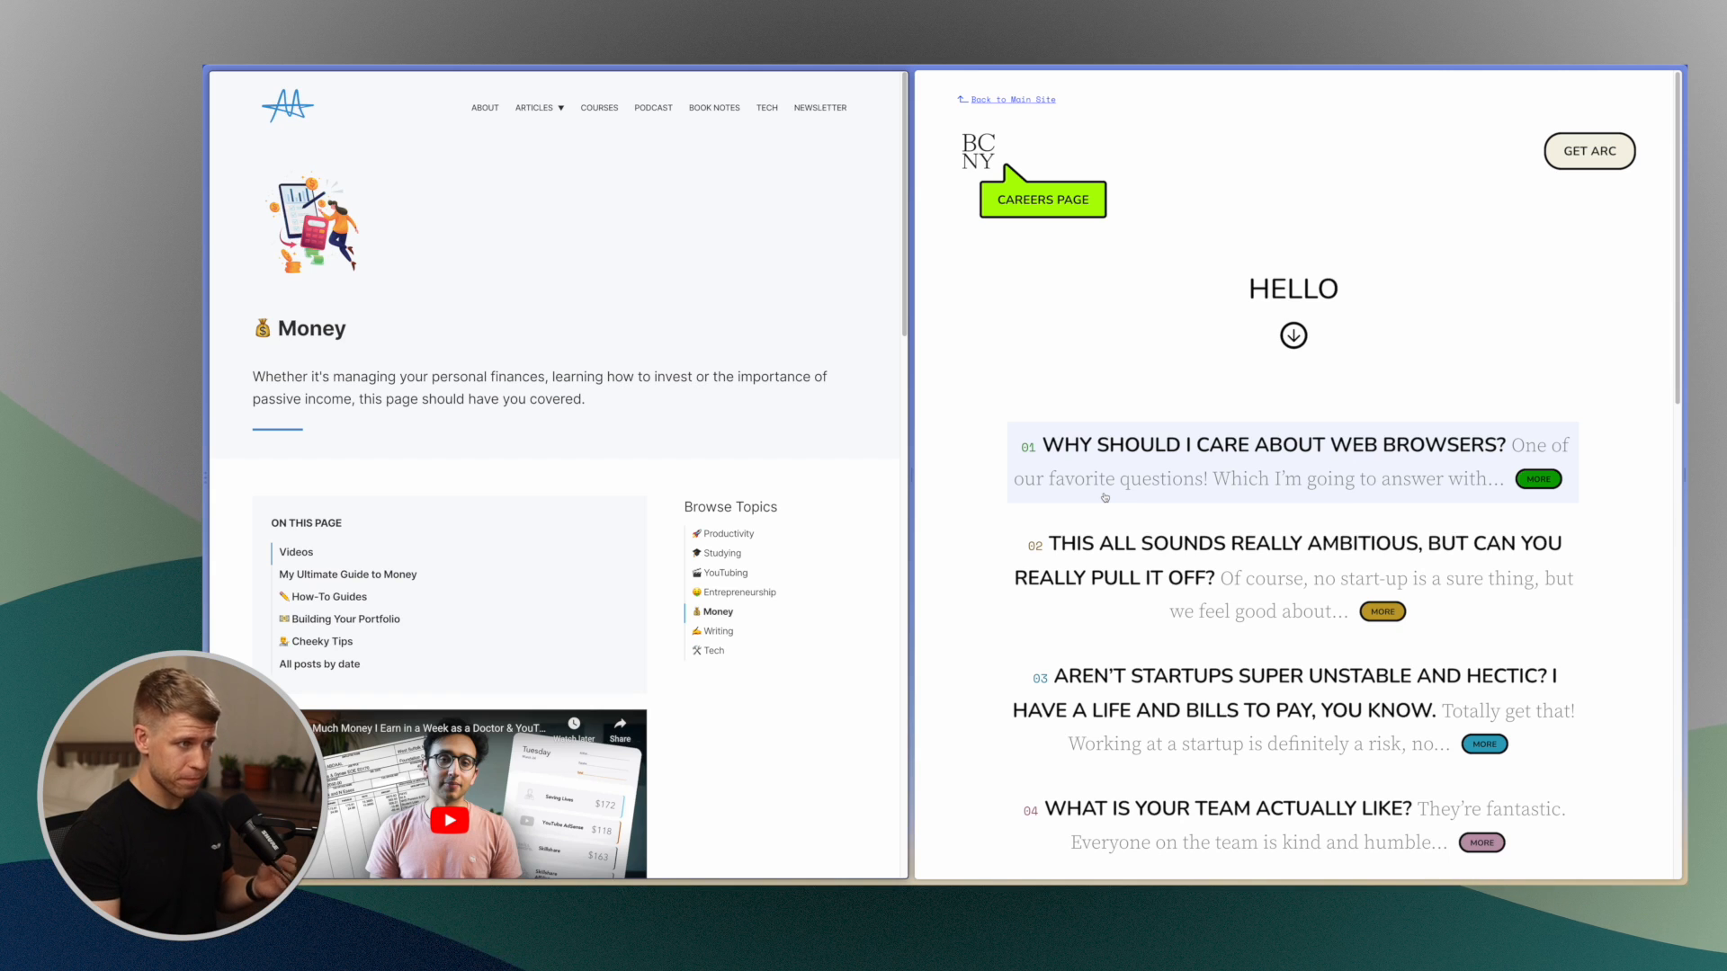
{"action": "mouse_move", "coordinate": [210, 472]}
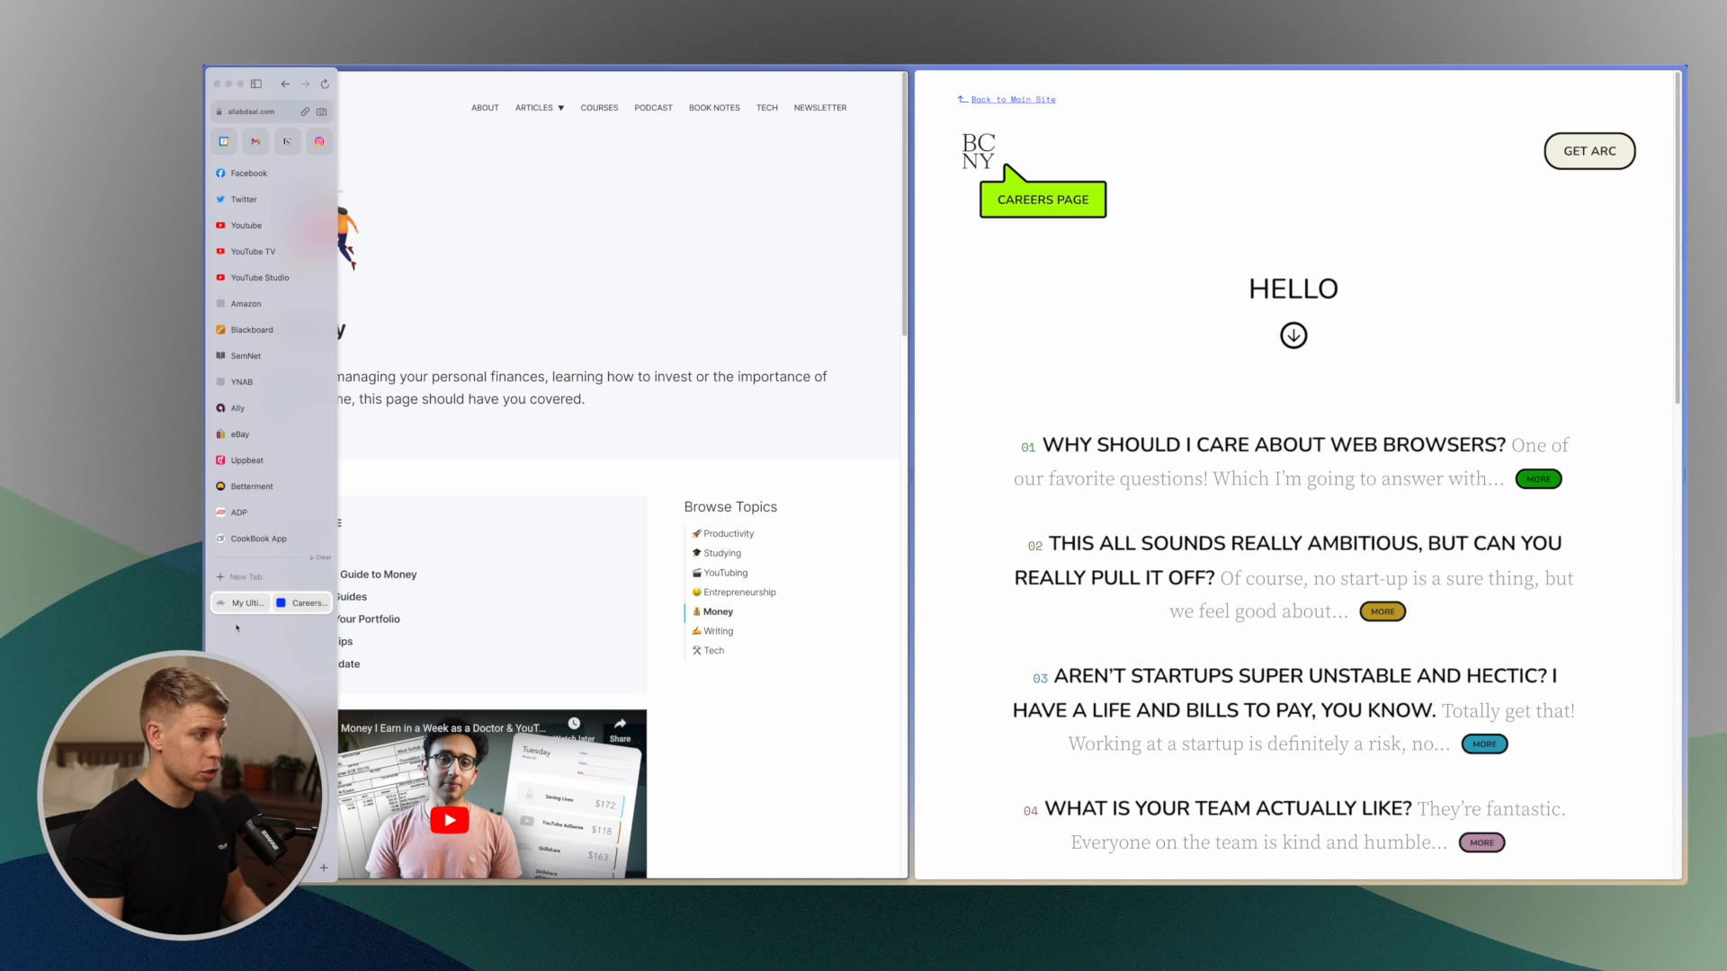
{"action": "left_click", "coordinate": [321, 603]}
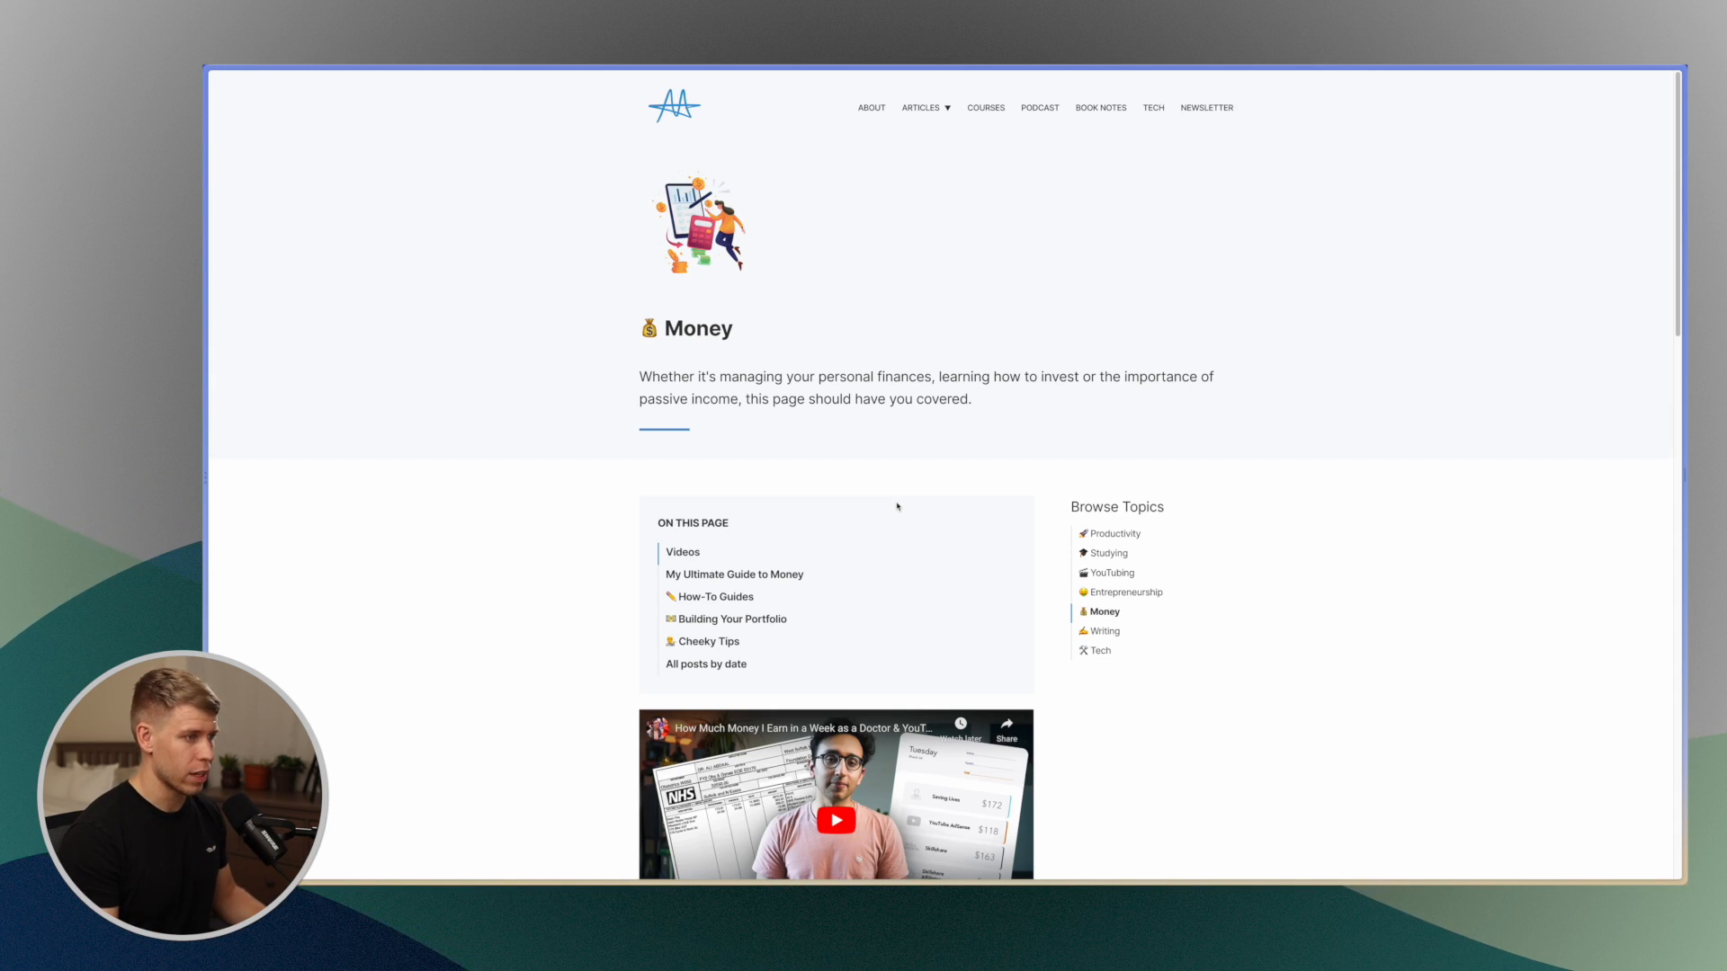
{"action": "key", "text": "ctrl+Tab"}
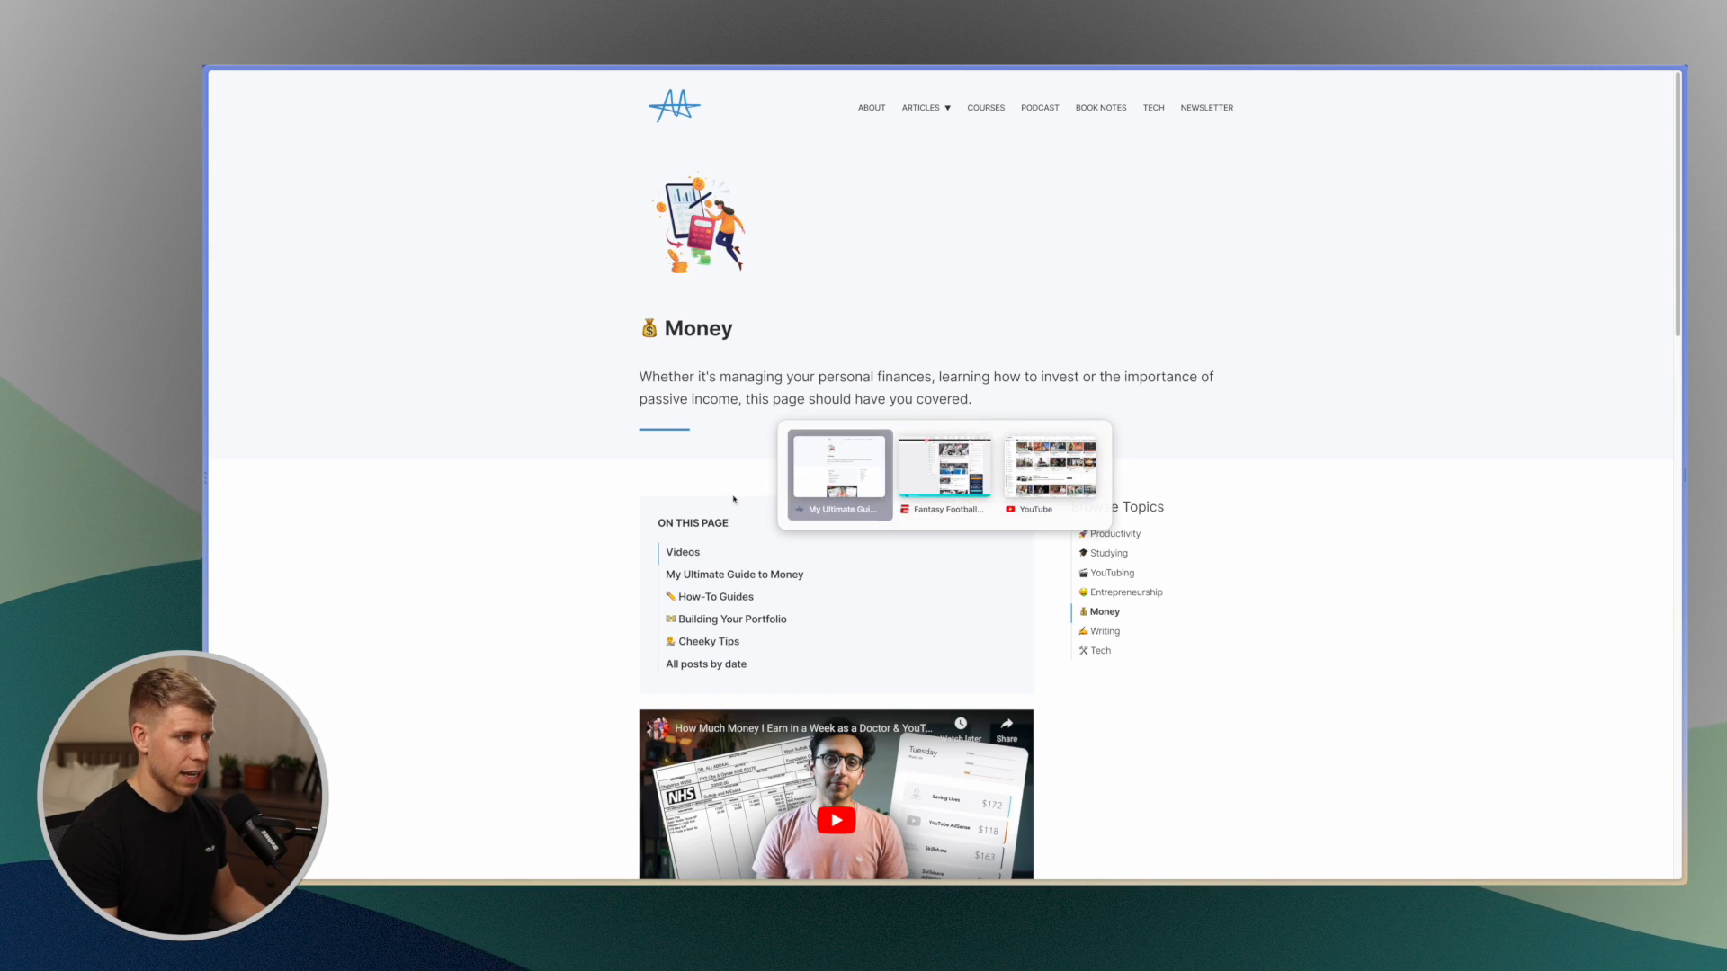
{"action": "left_click", "coordinate": [865, 479]}
{"action": "key", "text": "ctrl+Tab"}
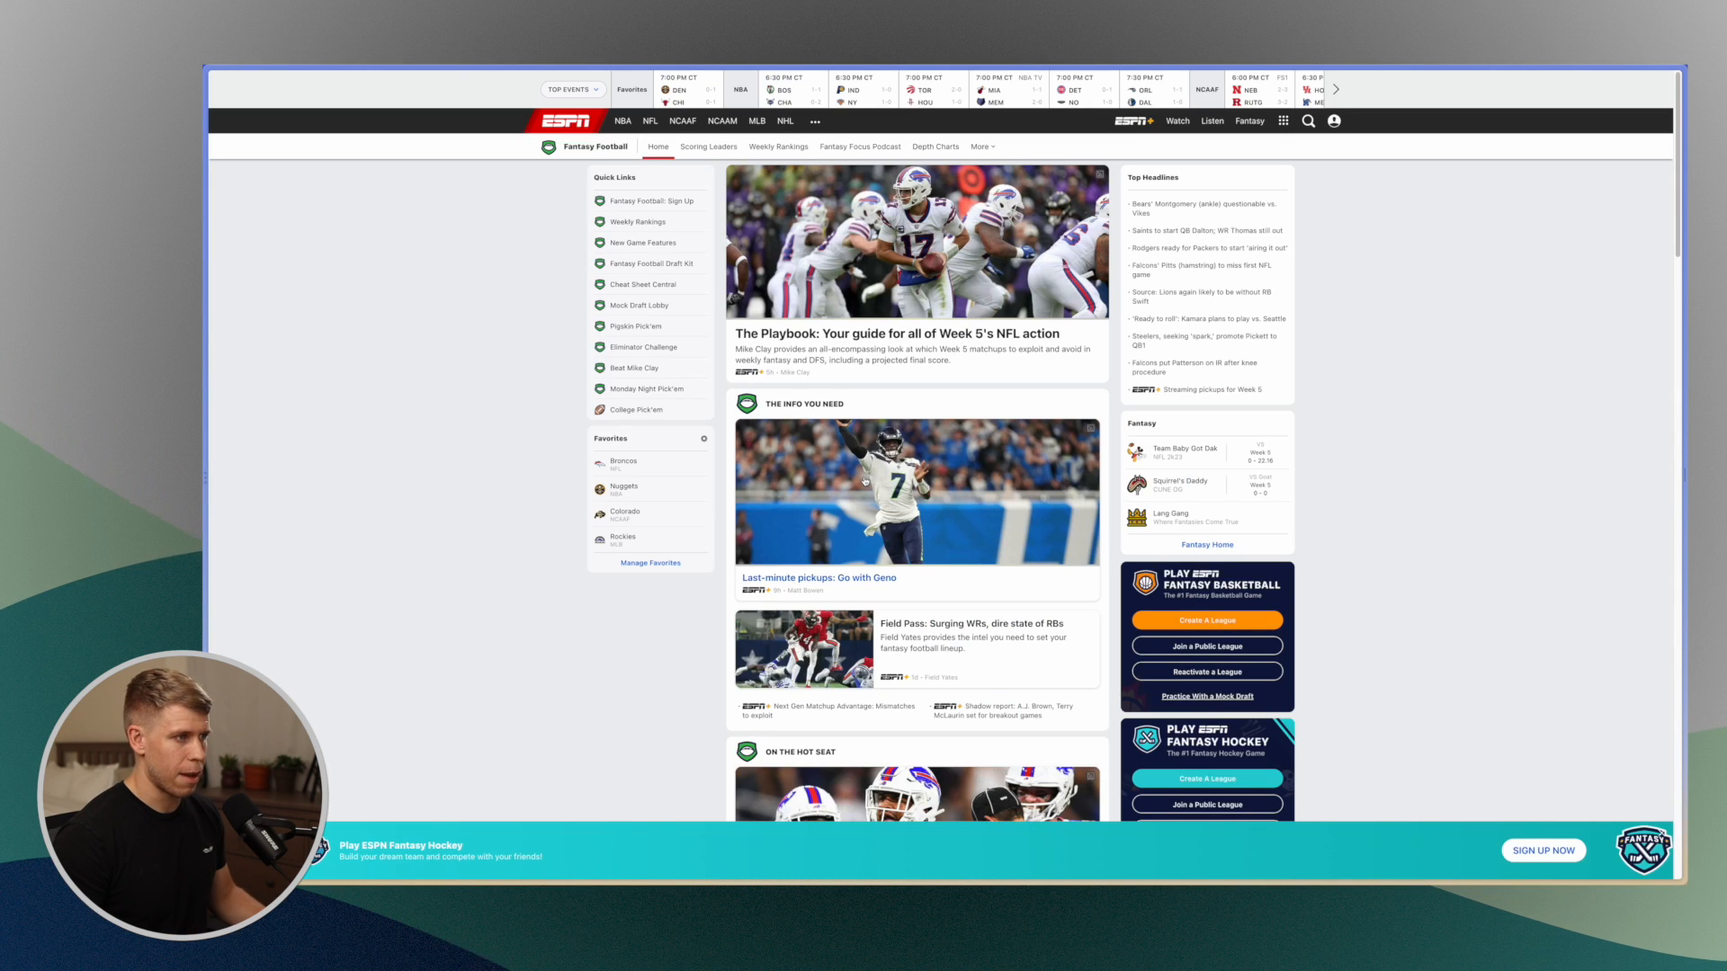
{"action": "key", "text": "ctrl+Tab"}
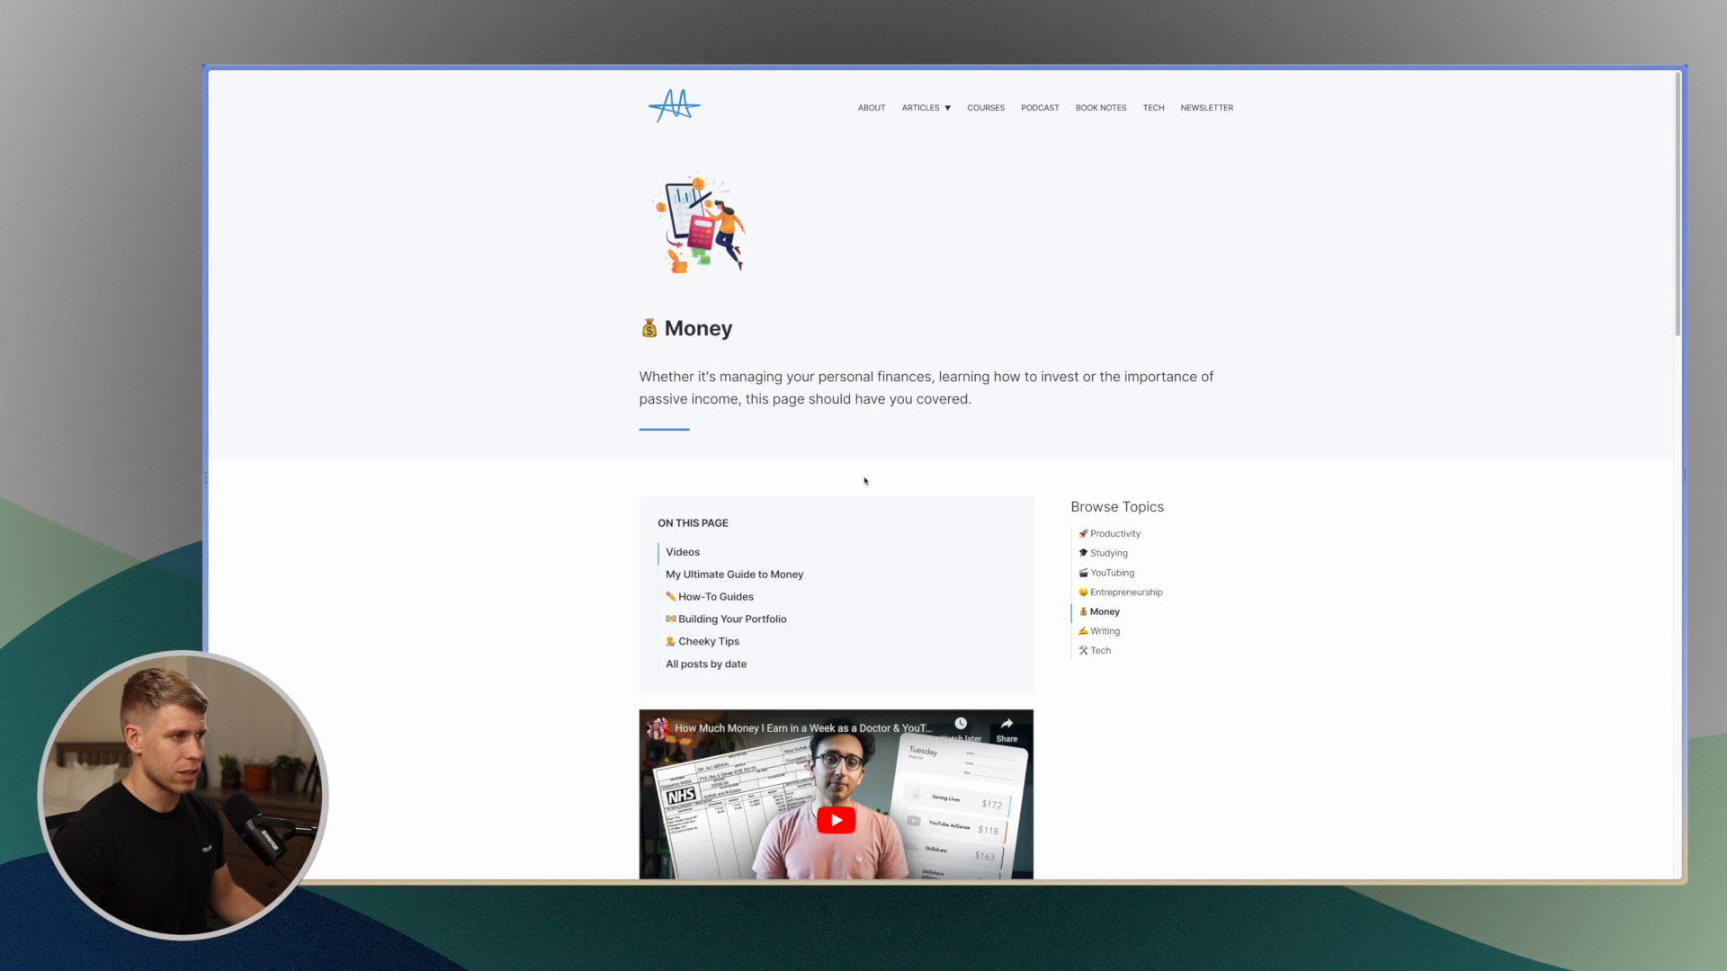
{"action": "key", "text": "ctrl+Tab"}
{"action": "key", "text": "ctrl+Tab"}
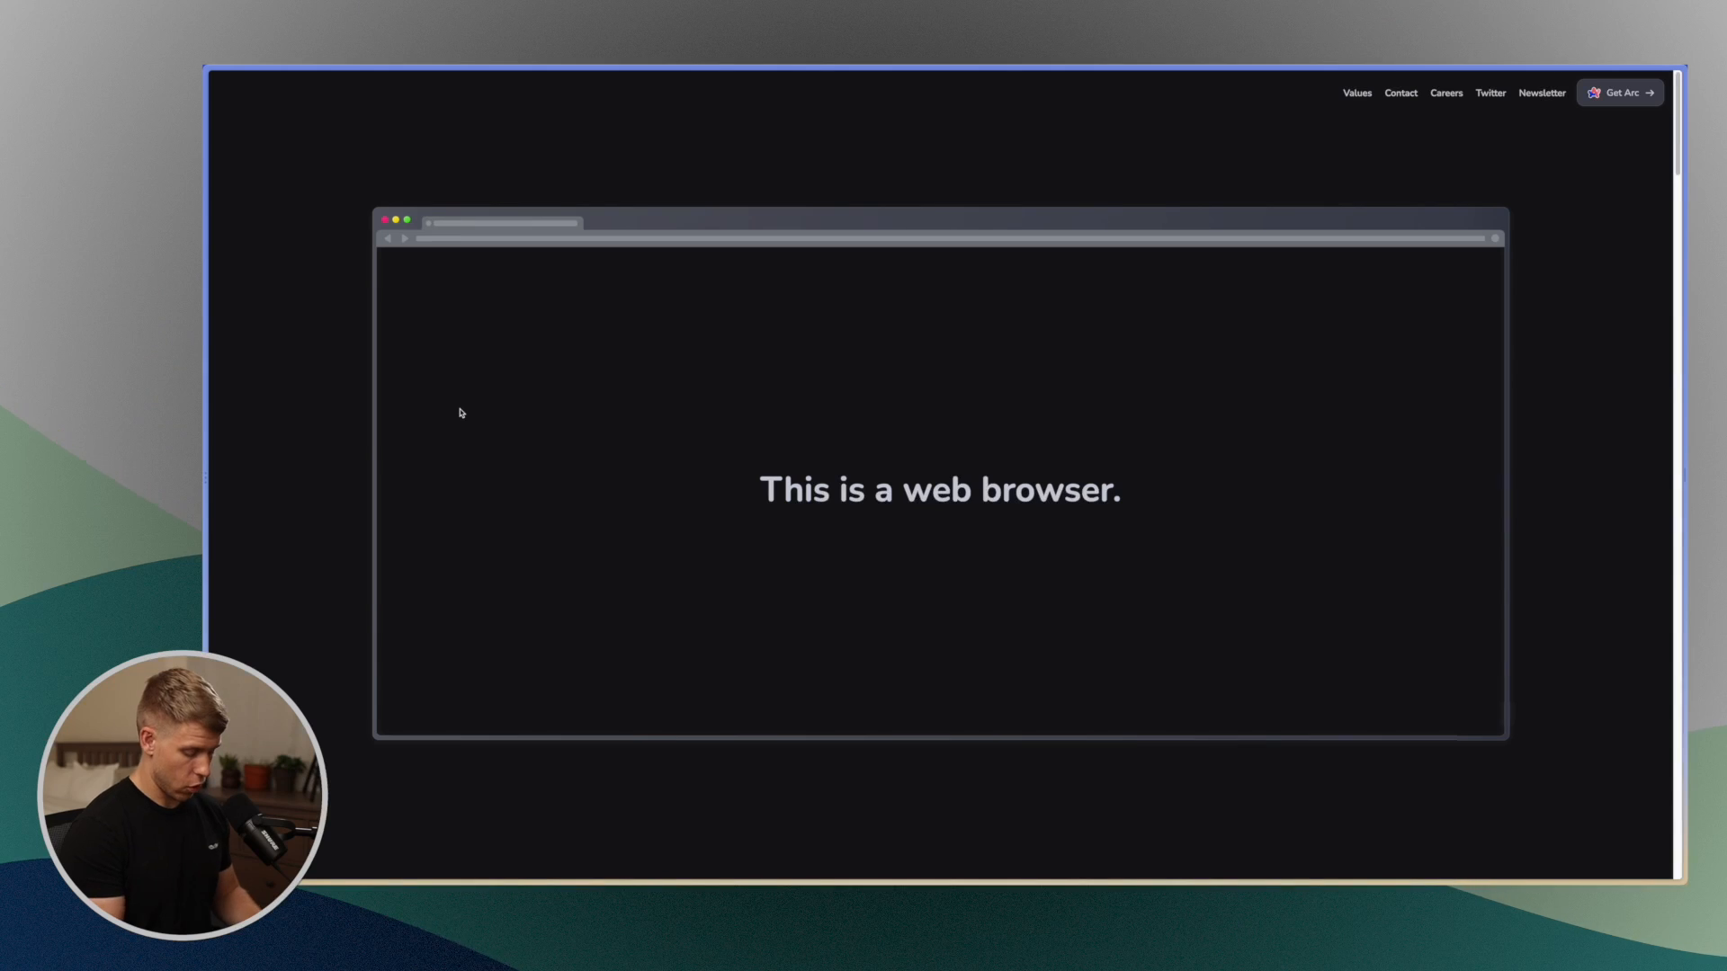
Step: Try several Command Bar queries via Cmd+L, clearing each one in turn
{"action": "key", "text": "super+l"}
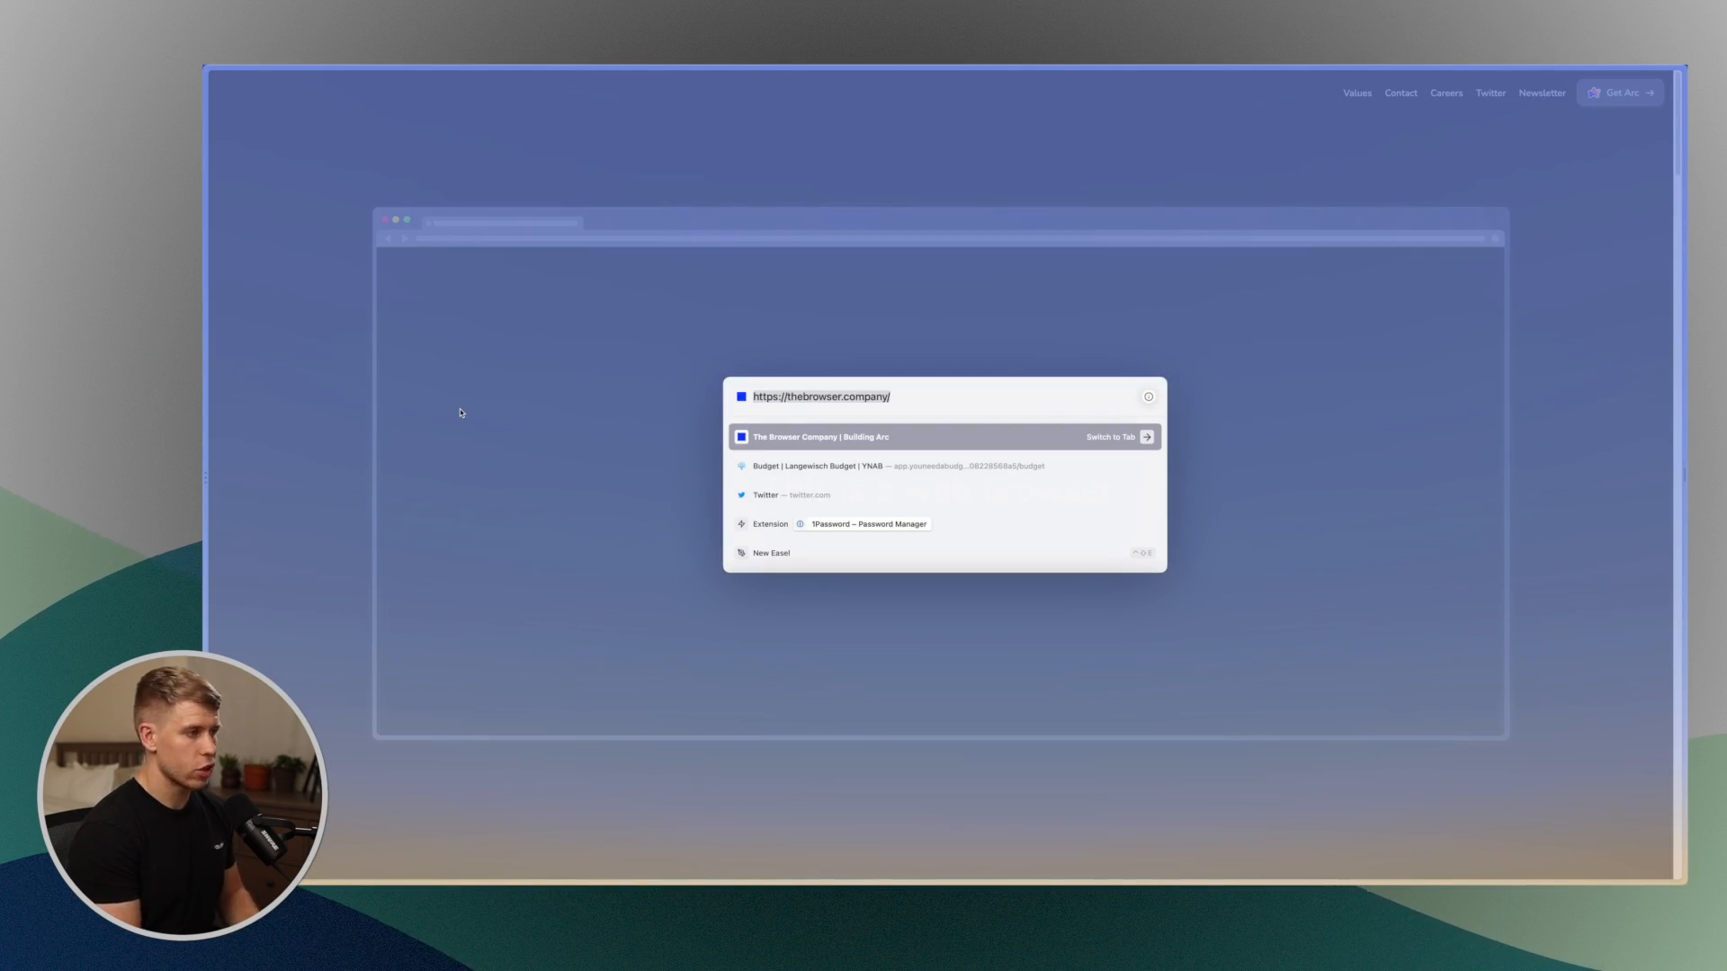
{"action": "type", "text": "espn"}
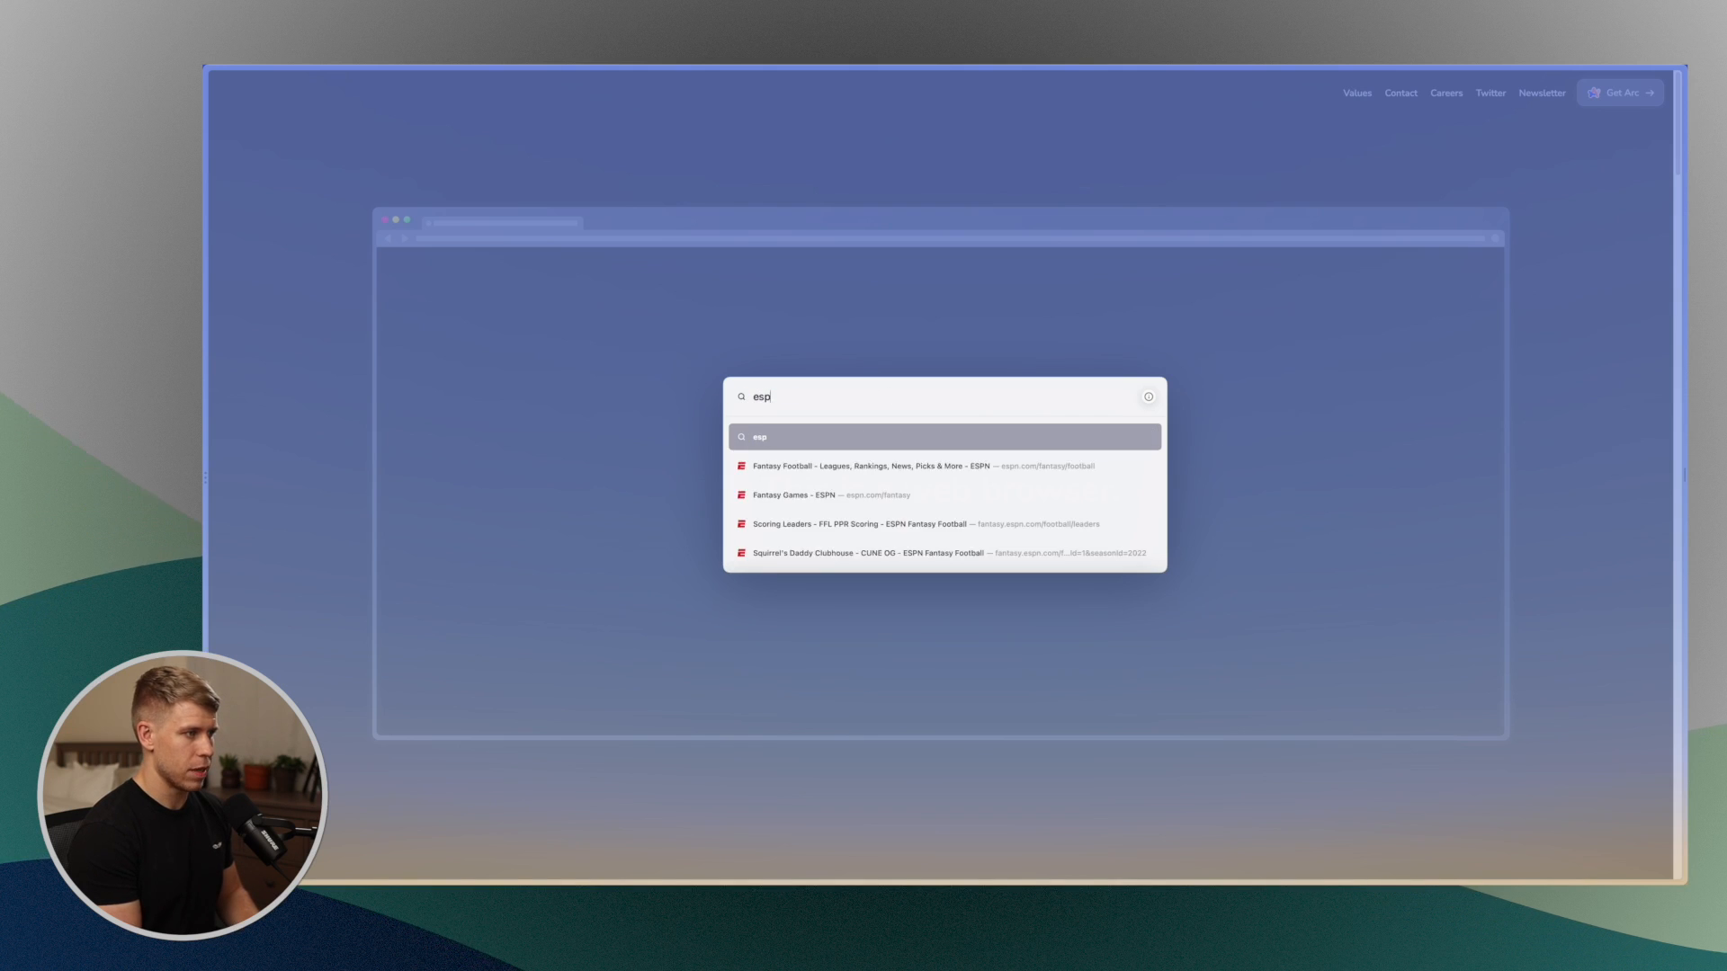
{"action": "key", "text": "BackSpace"}
{"action": "key", "text": "BackSpace"}
{"action": "key", "text": "BackSpace"}
{"action": "key", "text": "BackSpace"}
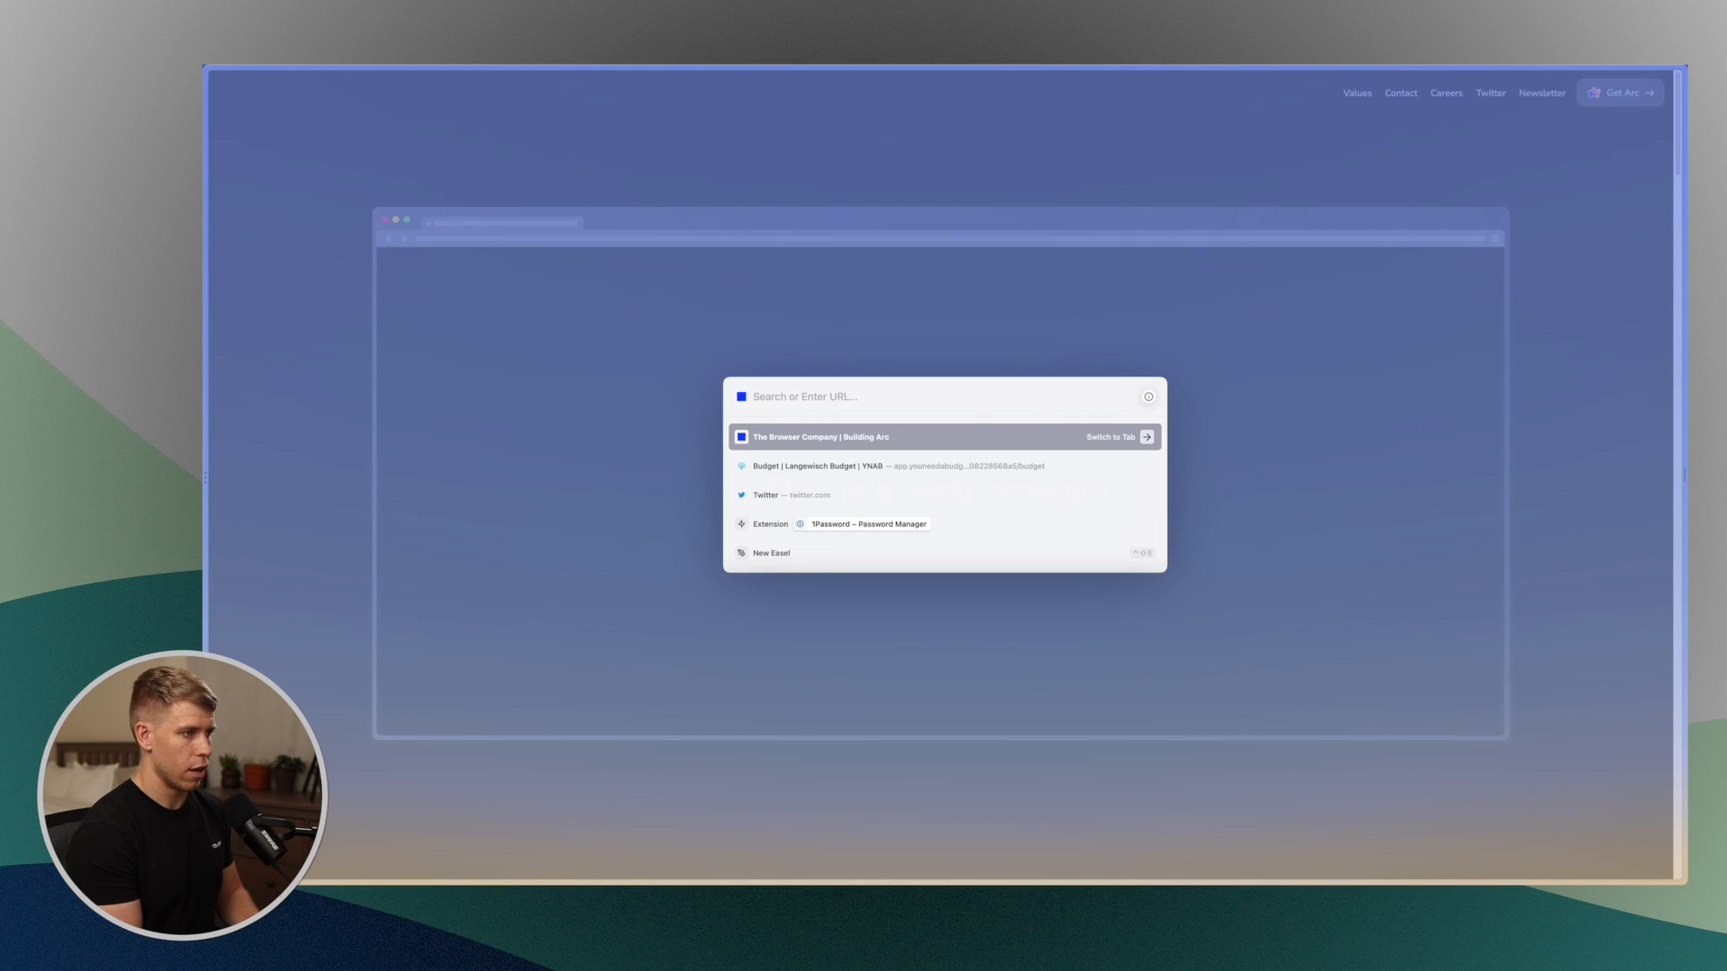
{"action": "type", "text": "best web"}
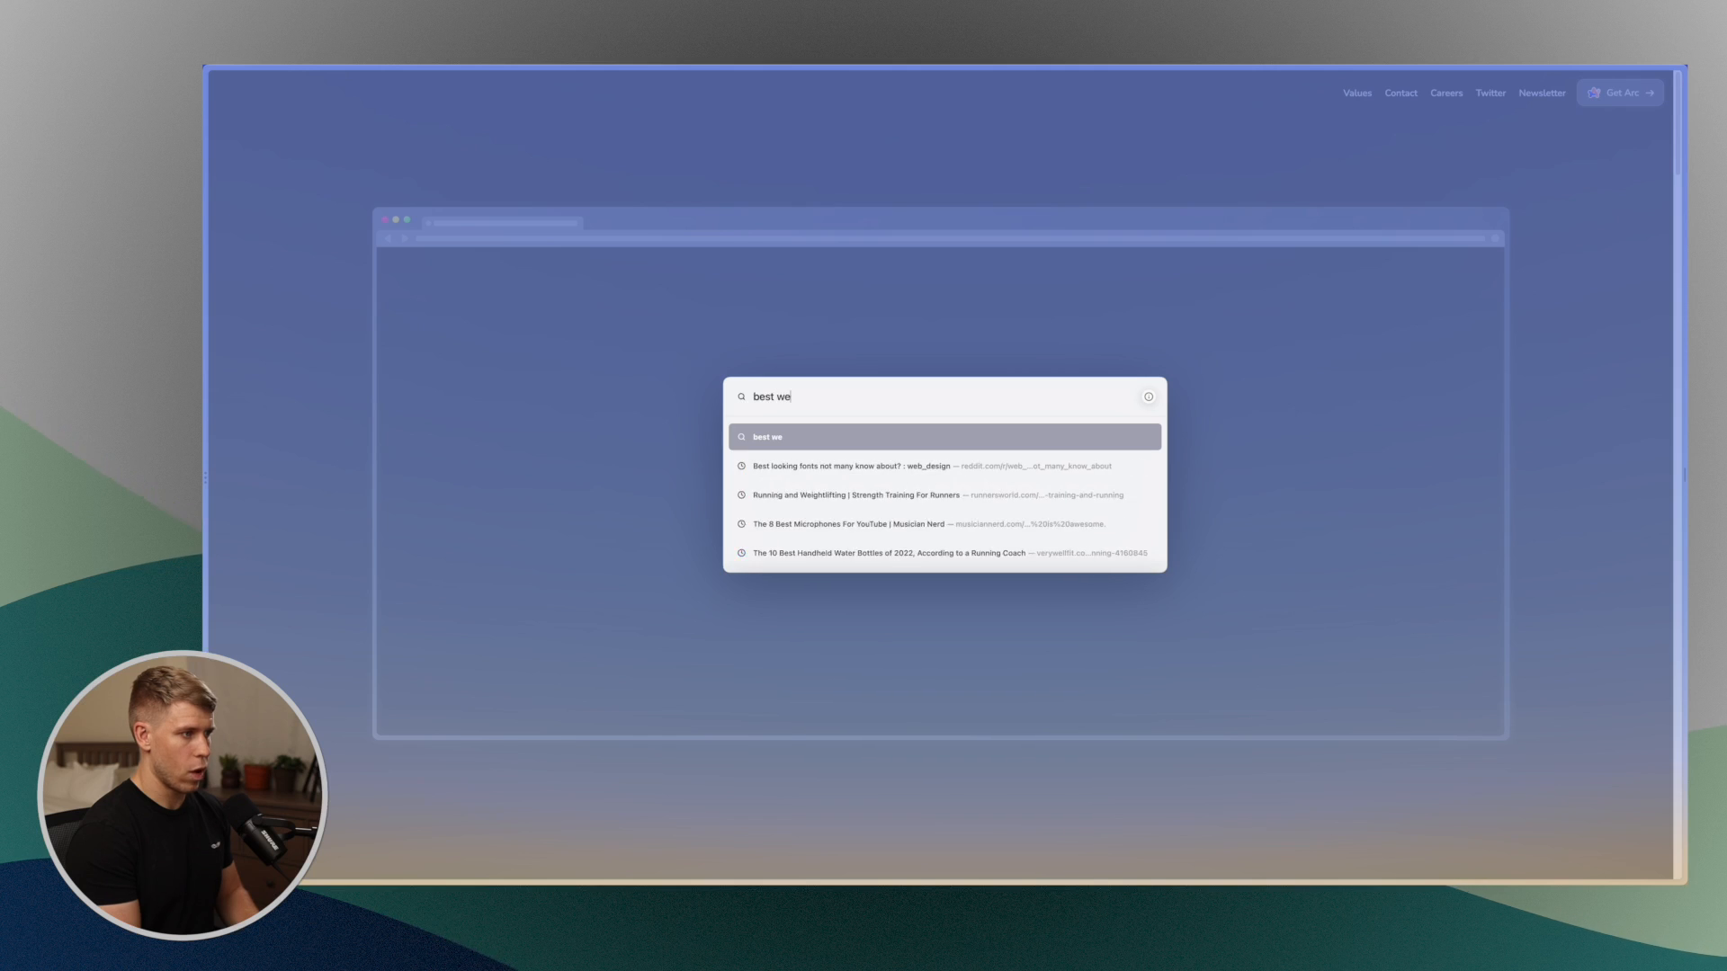
{"action": "type", "text": " brow"}
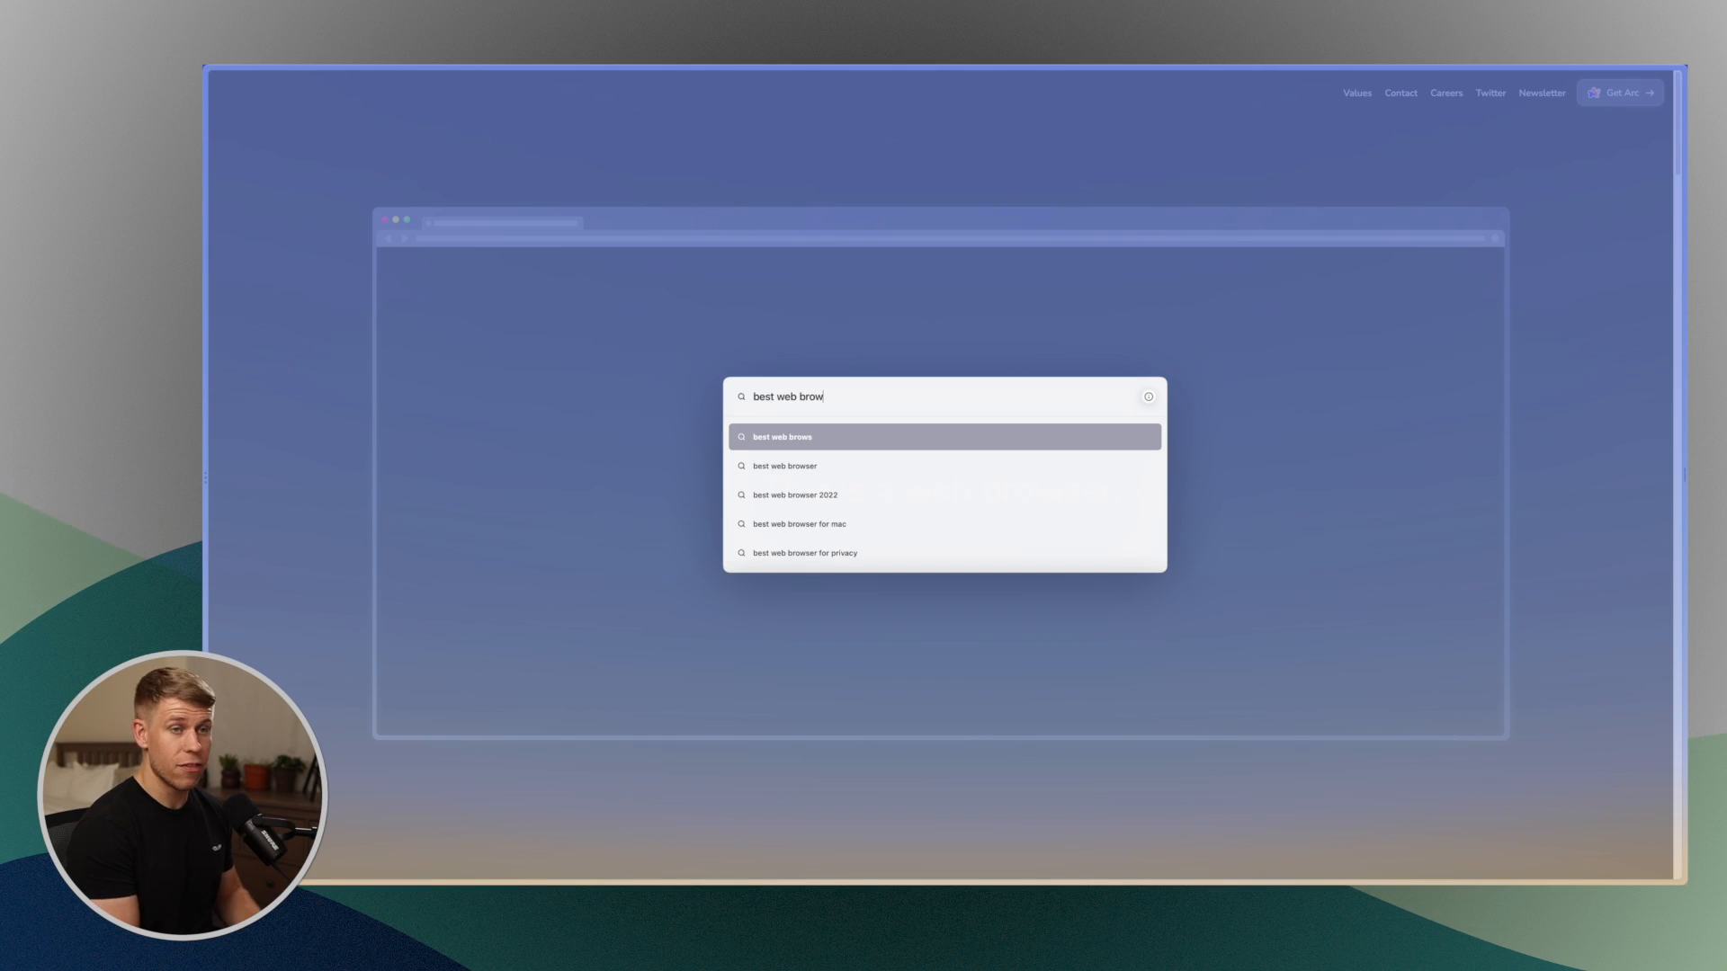
{"action": "key", "text": "BackSpace"}
{"action": "key", "text": "BackSpace"}
{"action": "key", "text": "BackSpace"}
{"action": "type", "text": "arch"}
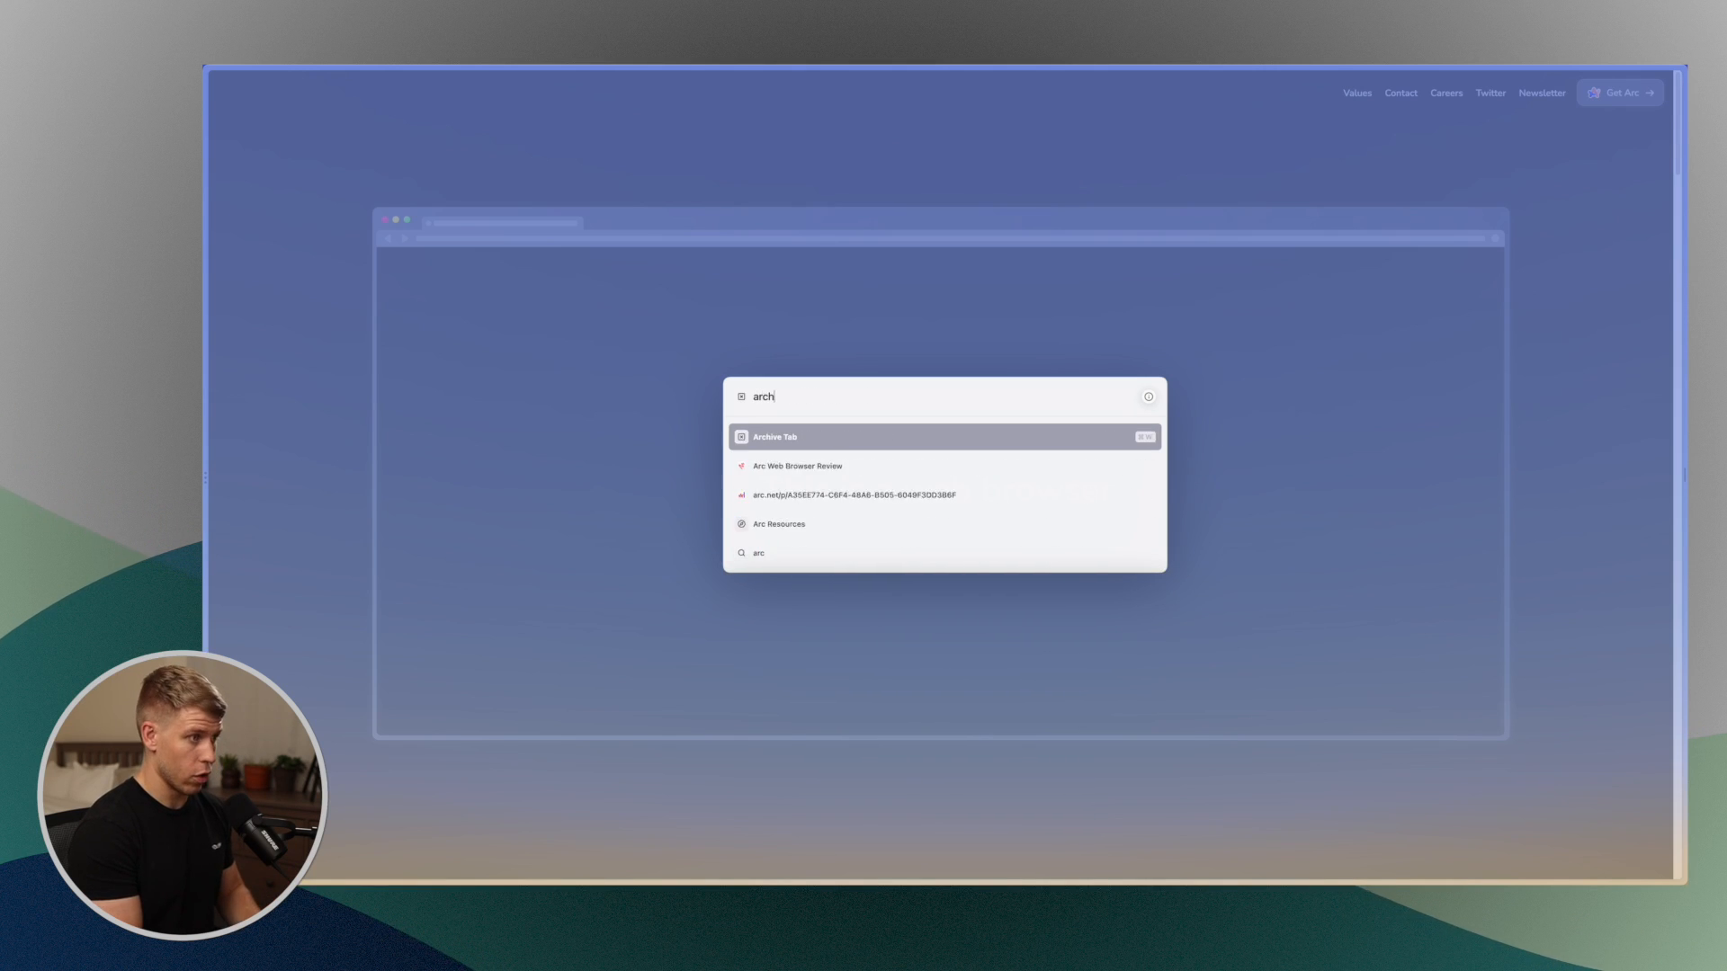
{"action": "type", "text": "i"}
{"action": "key", "text": "BackSpace"}
{"action": "key", "text": "BackSpace"}
{"action": "key", "text": "BackSpace"}
{"action": "key", "text": "BackSpace"}
{"action": "key", "text": "BackSpace"}
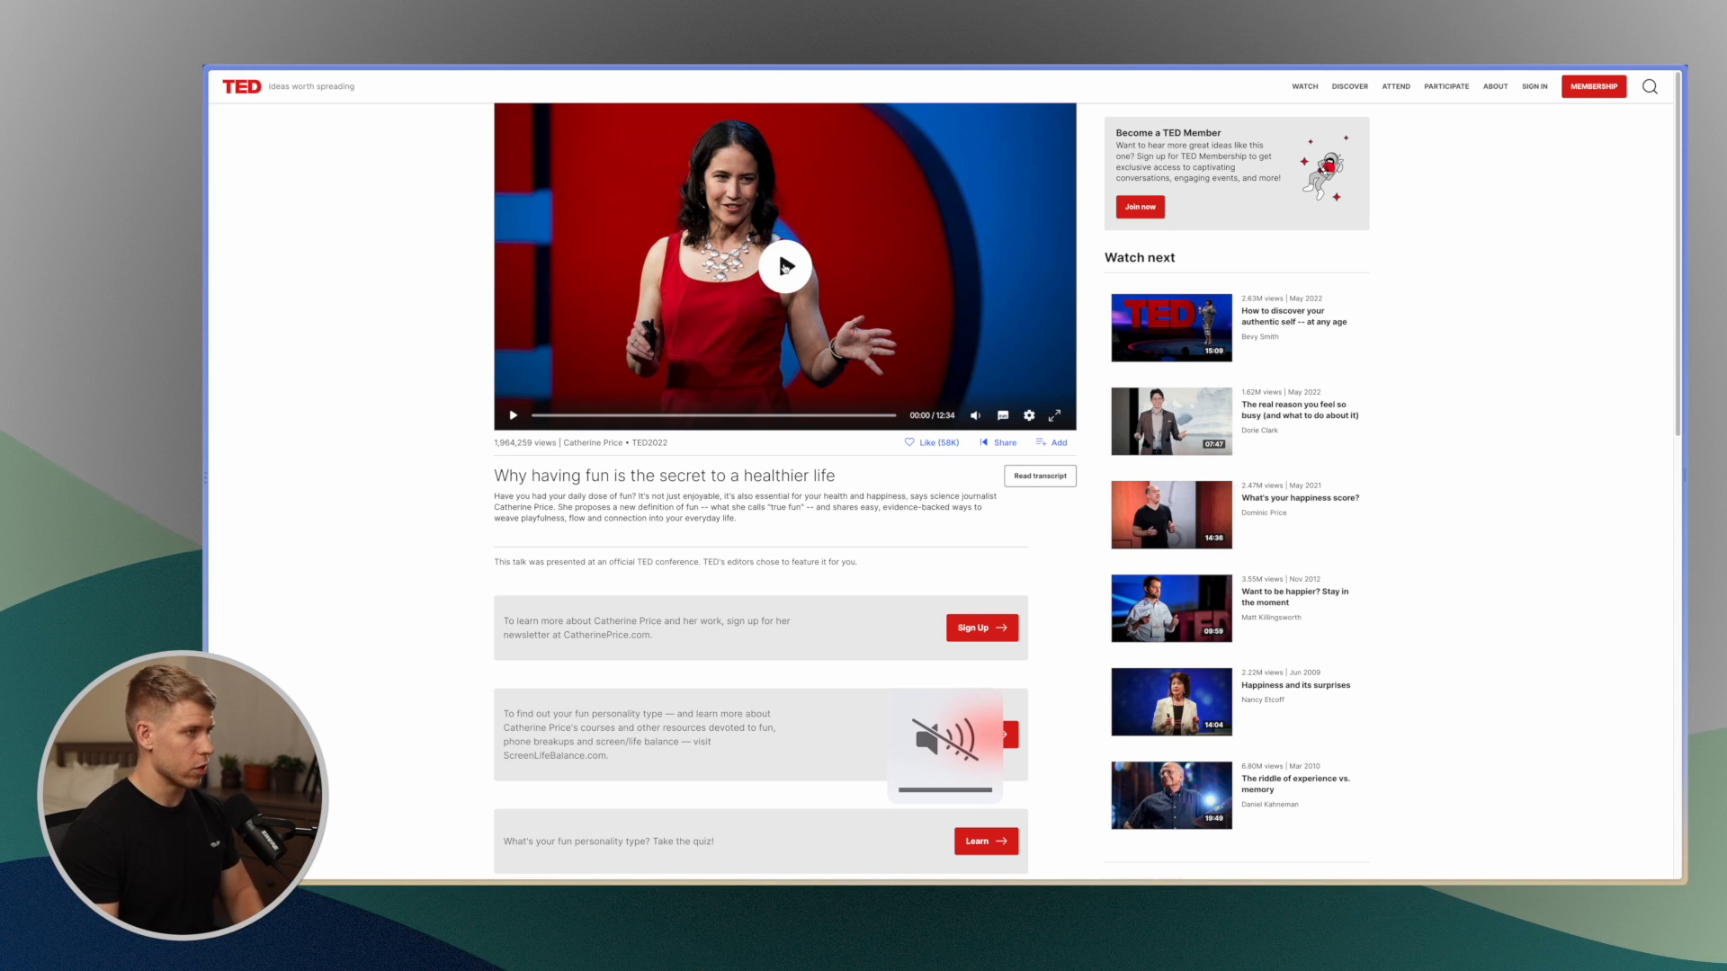
Step: Play the talk from about 2:00, then switch to the YouTube tab via the Command Bar
{"action": "left_click", "coordinate": [785, 266]}
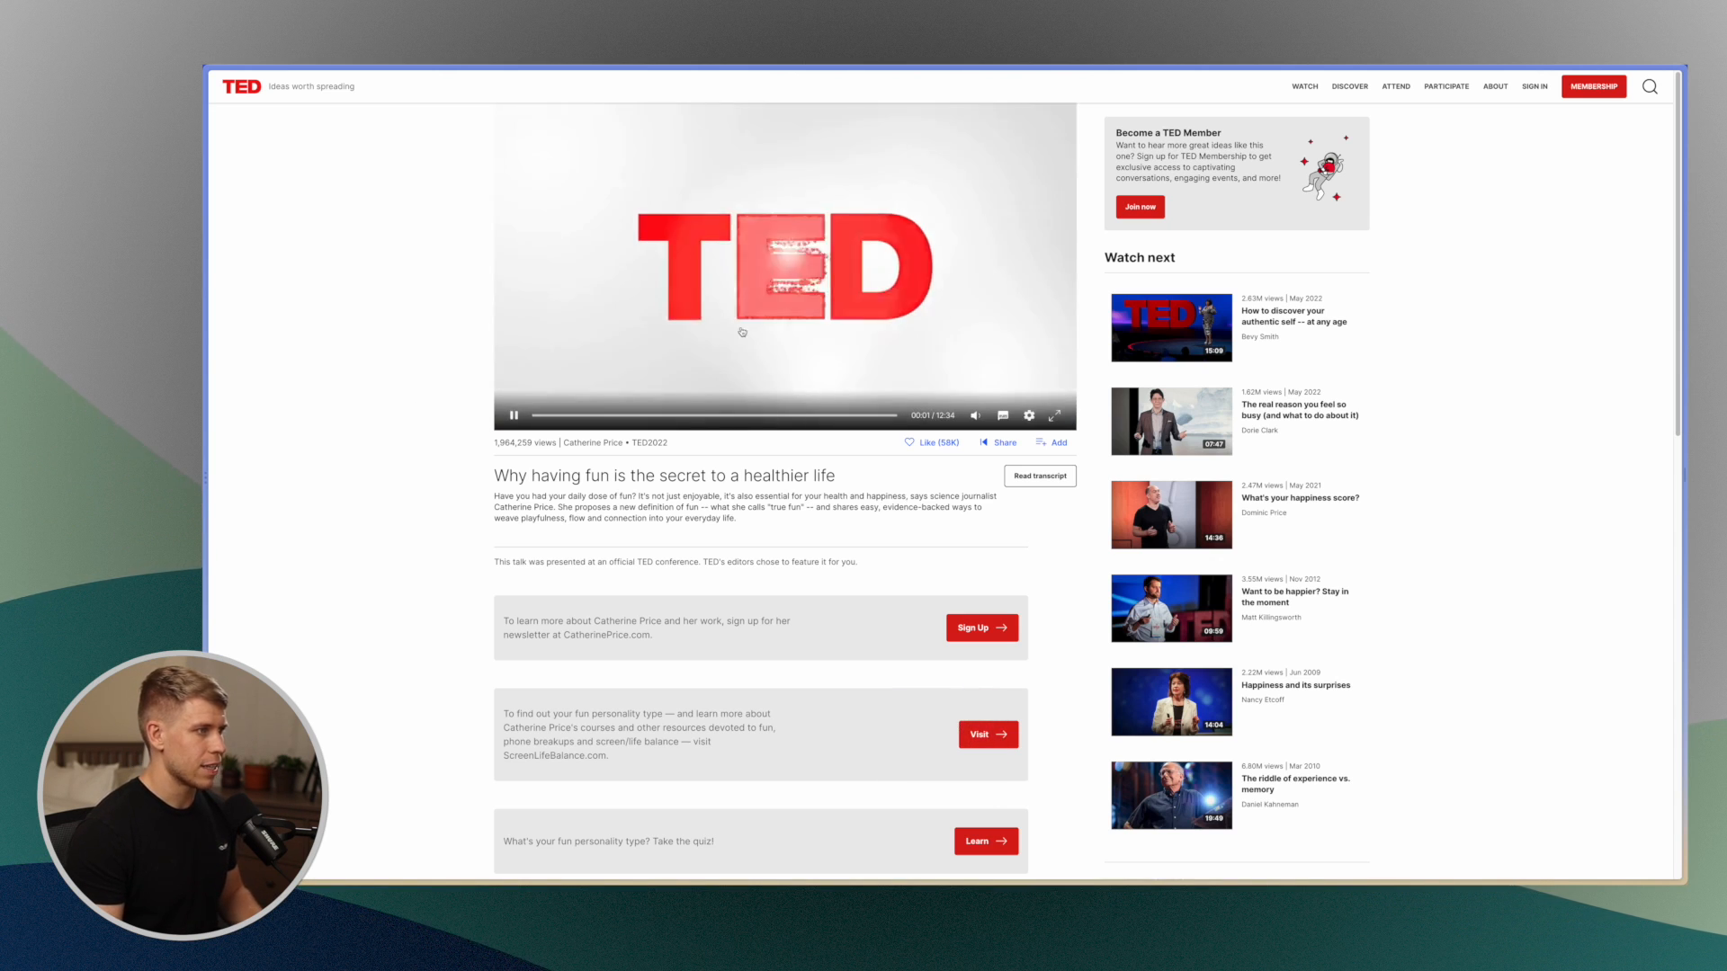
{"action": "left_click", "coordinate": [594, 418]}
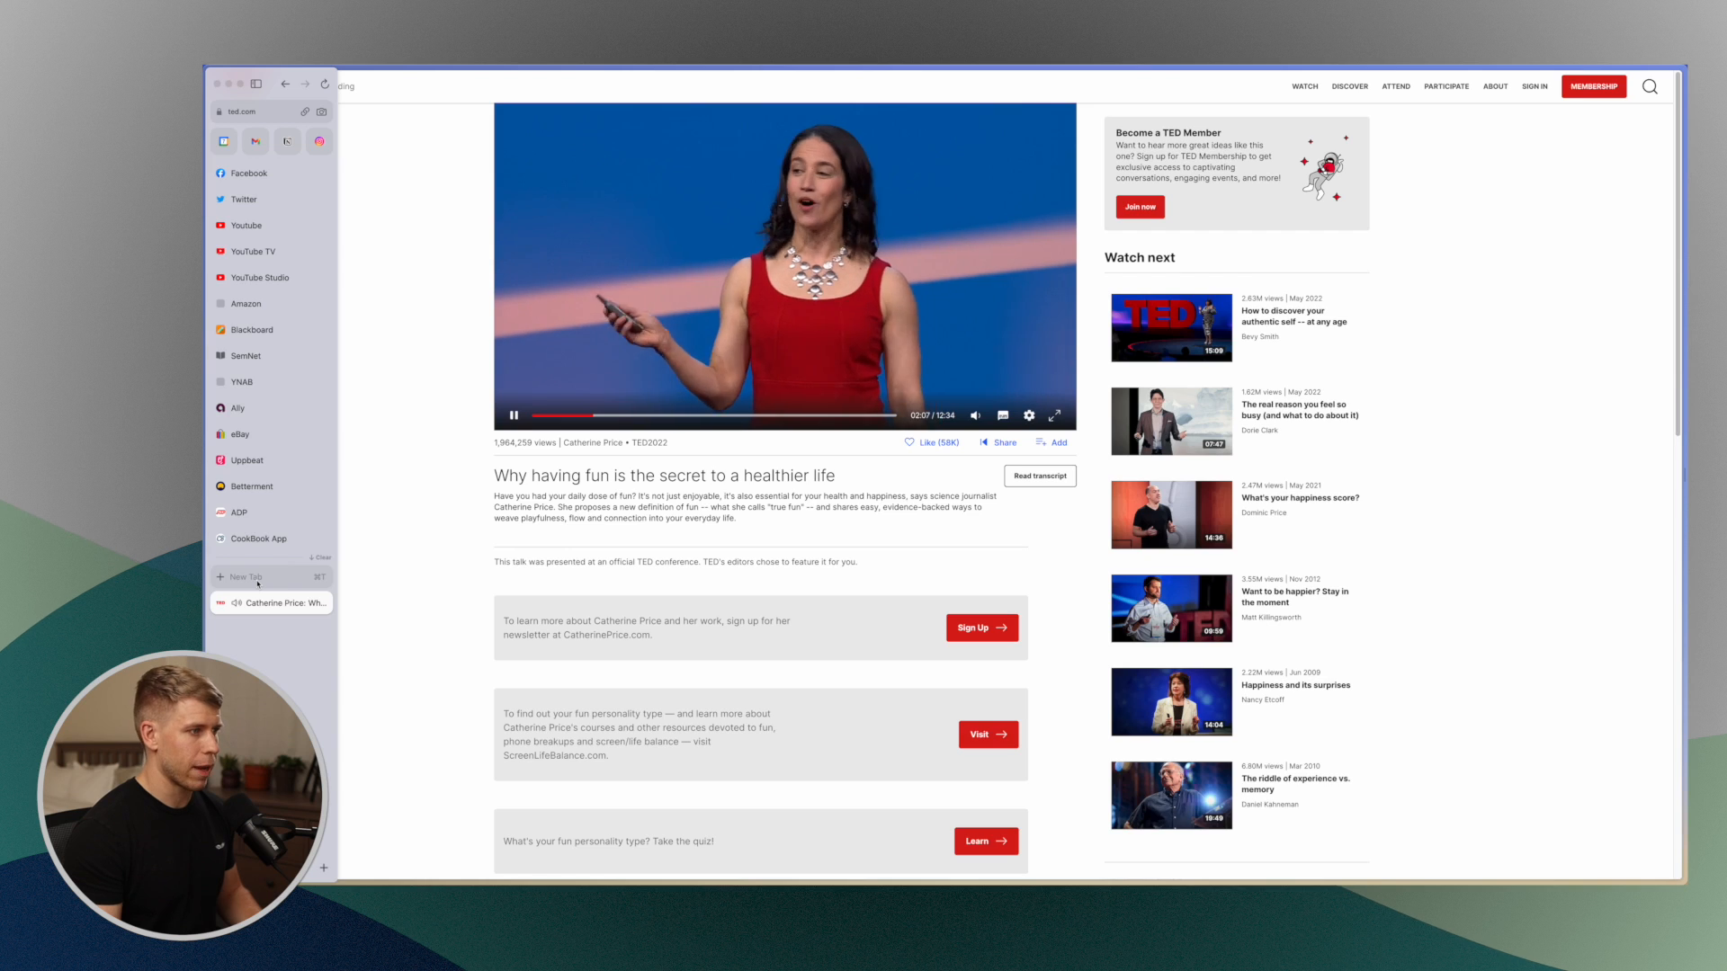
{"action": "left_click", "coordinate": [258, 577]}
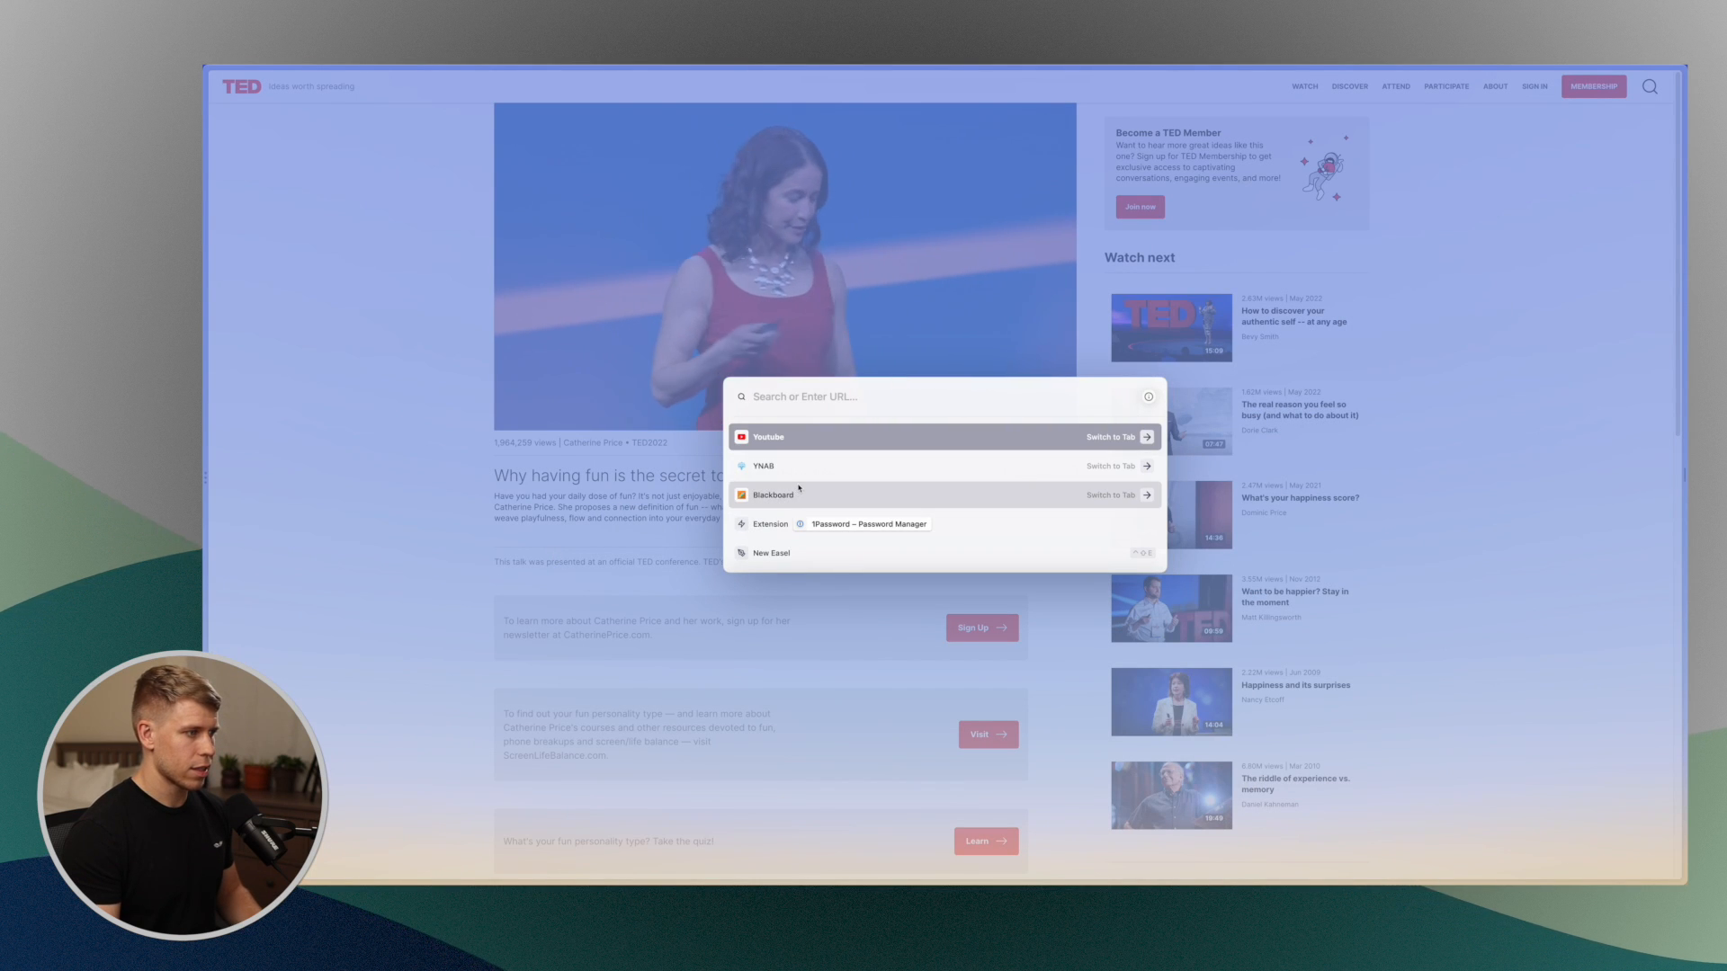
{"action": "left_click", "coordinate": [806, 438]}
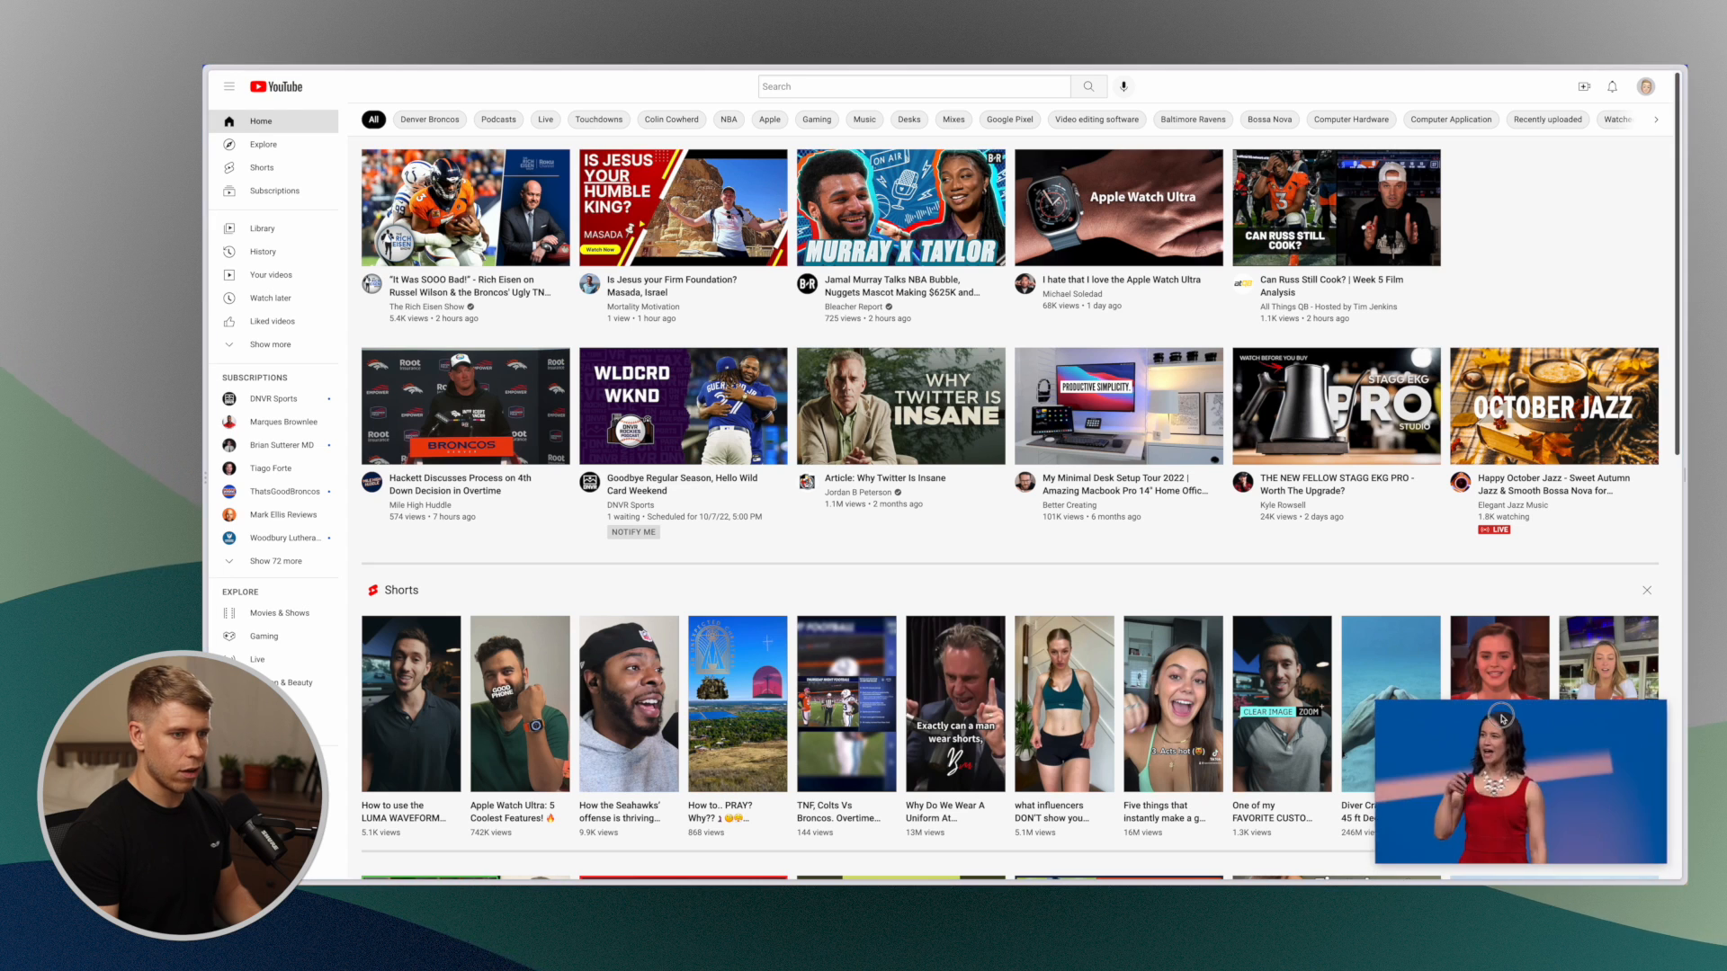
Step: Reposition the floating video, hide Arc, then return to the TED talk tab
{"action": "left_click_drag", "start_coordinate": [1529, 726], "coordinate": [1539, 709]}
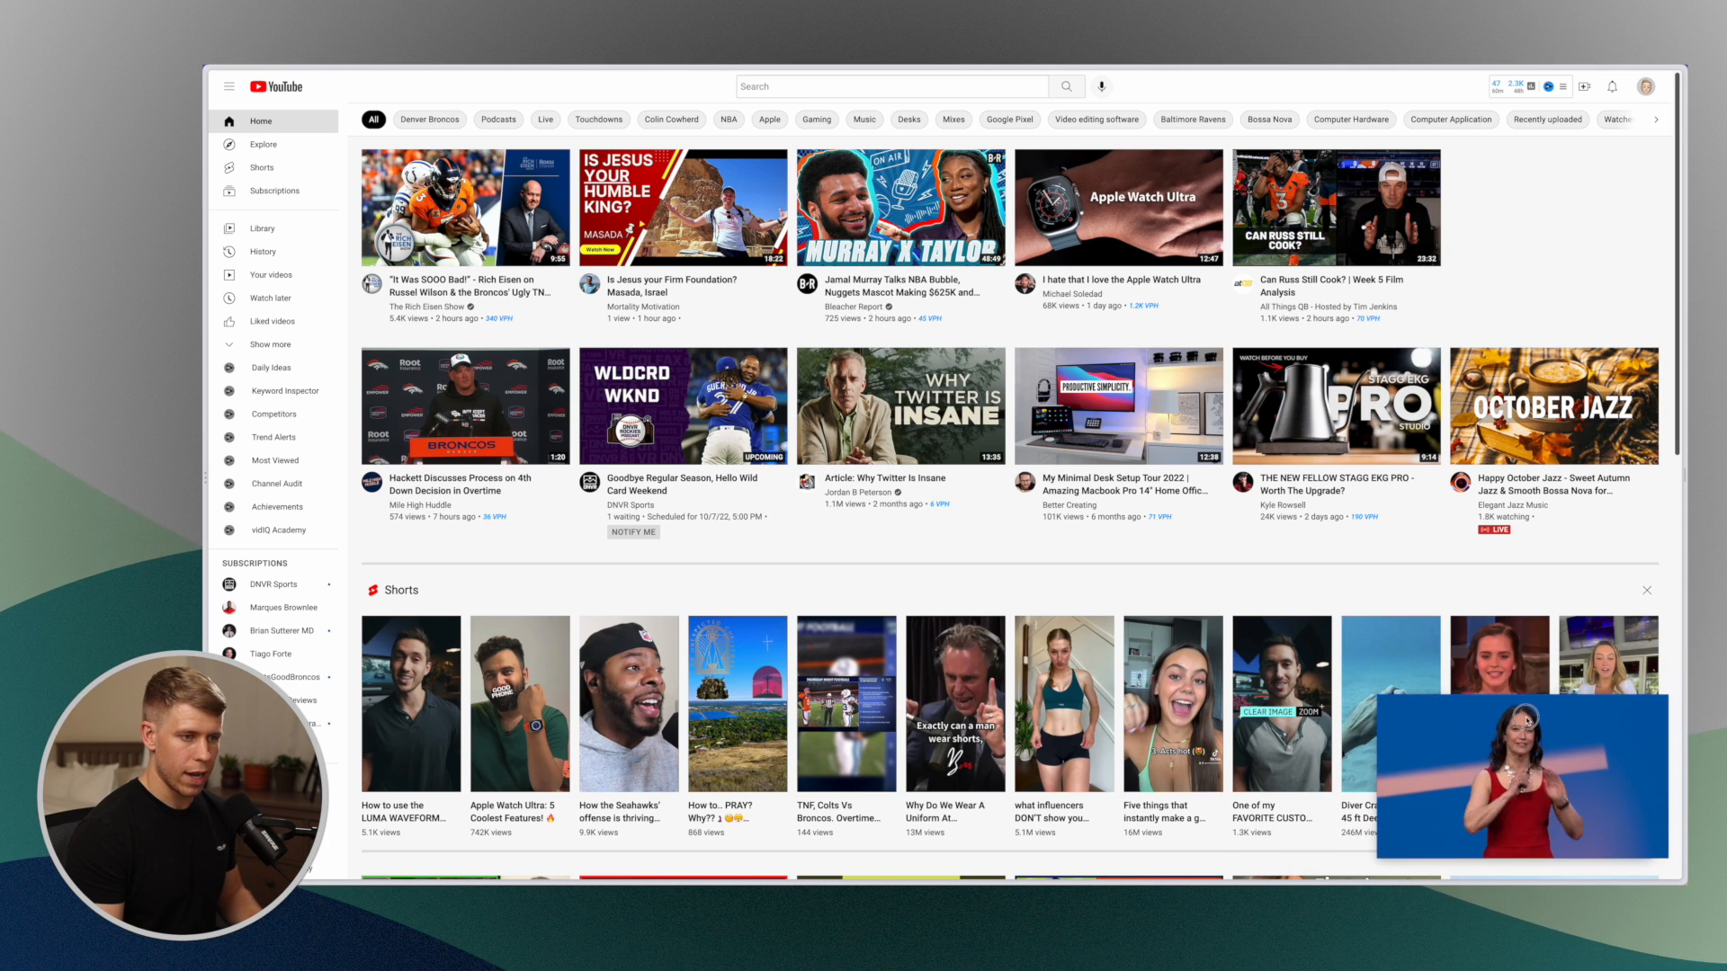
{"action": "mouse_move", "coordinate": [1539, 707]}
{"action": "left_mouse_down"}
{"action": "mouse_move", "coordinate": [1499, 92]}
{"action": "mouse_move", "coordinate": [1547, 739]}
{"action": "left_mouse_up"}
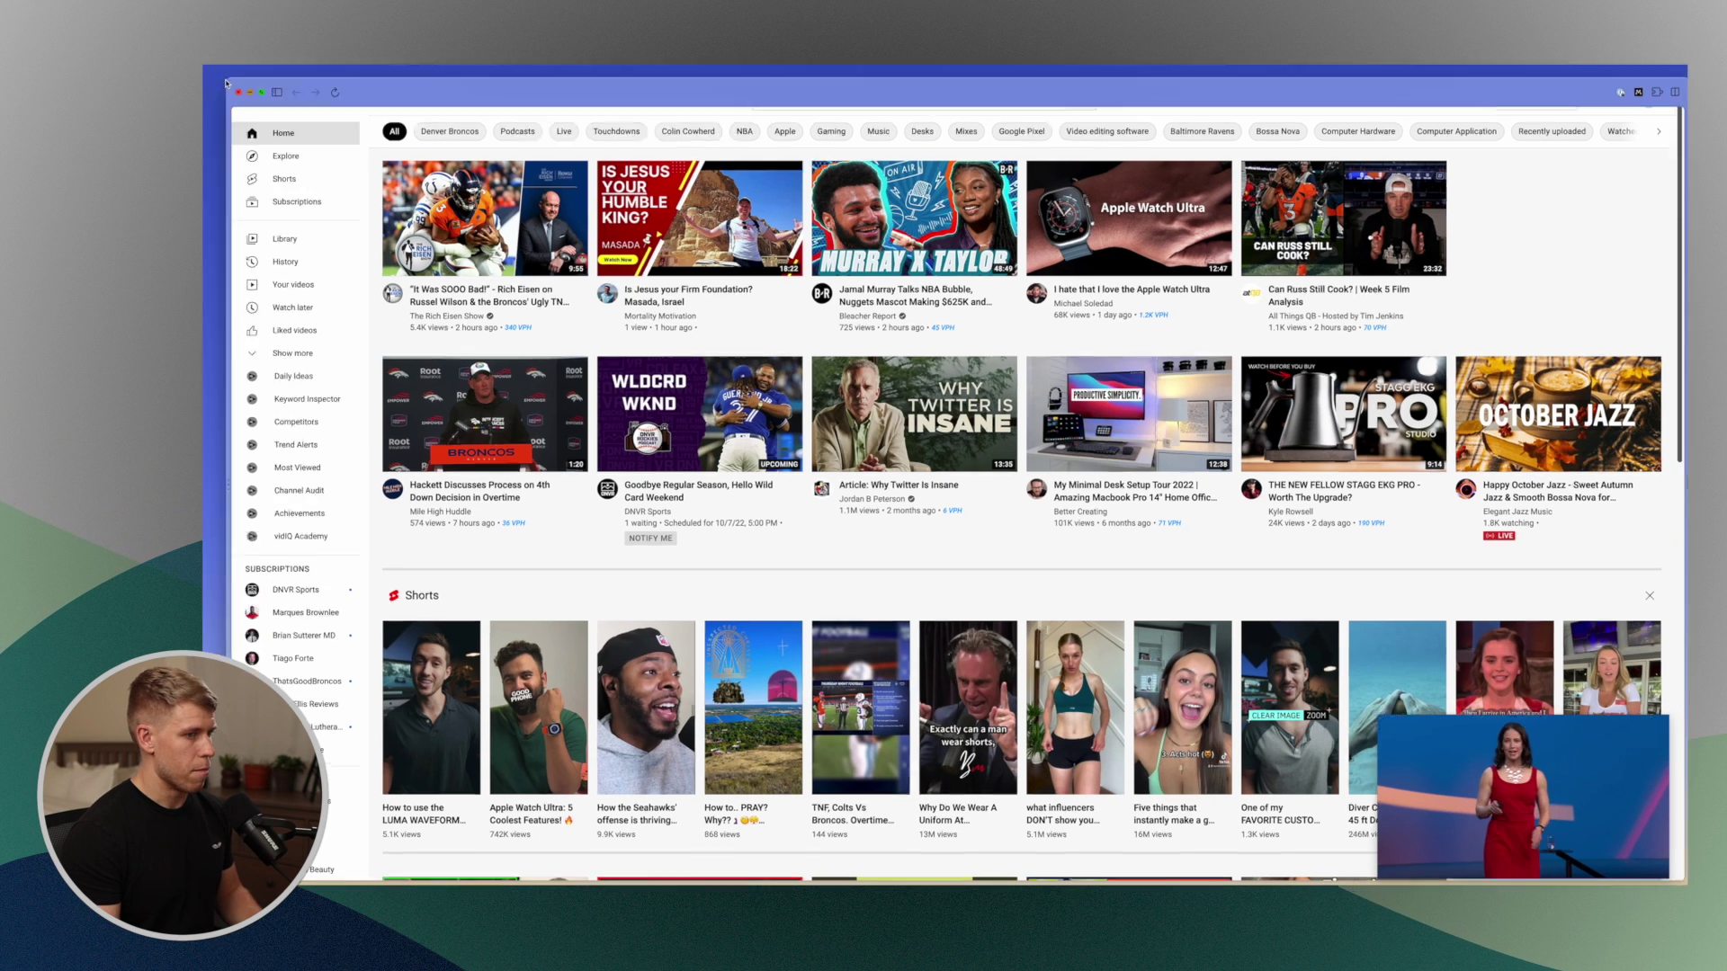
{"action": "key", "text": "super+h"}
{"action": "mouse_move", "coordinate": [1522, 797]}
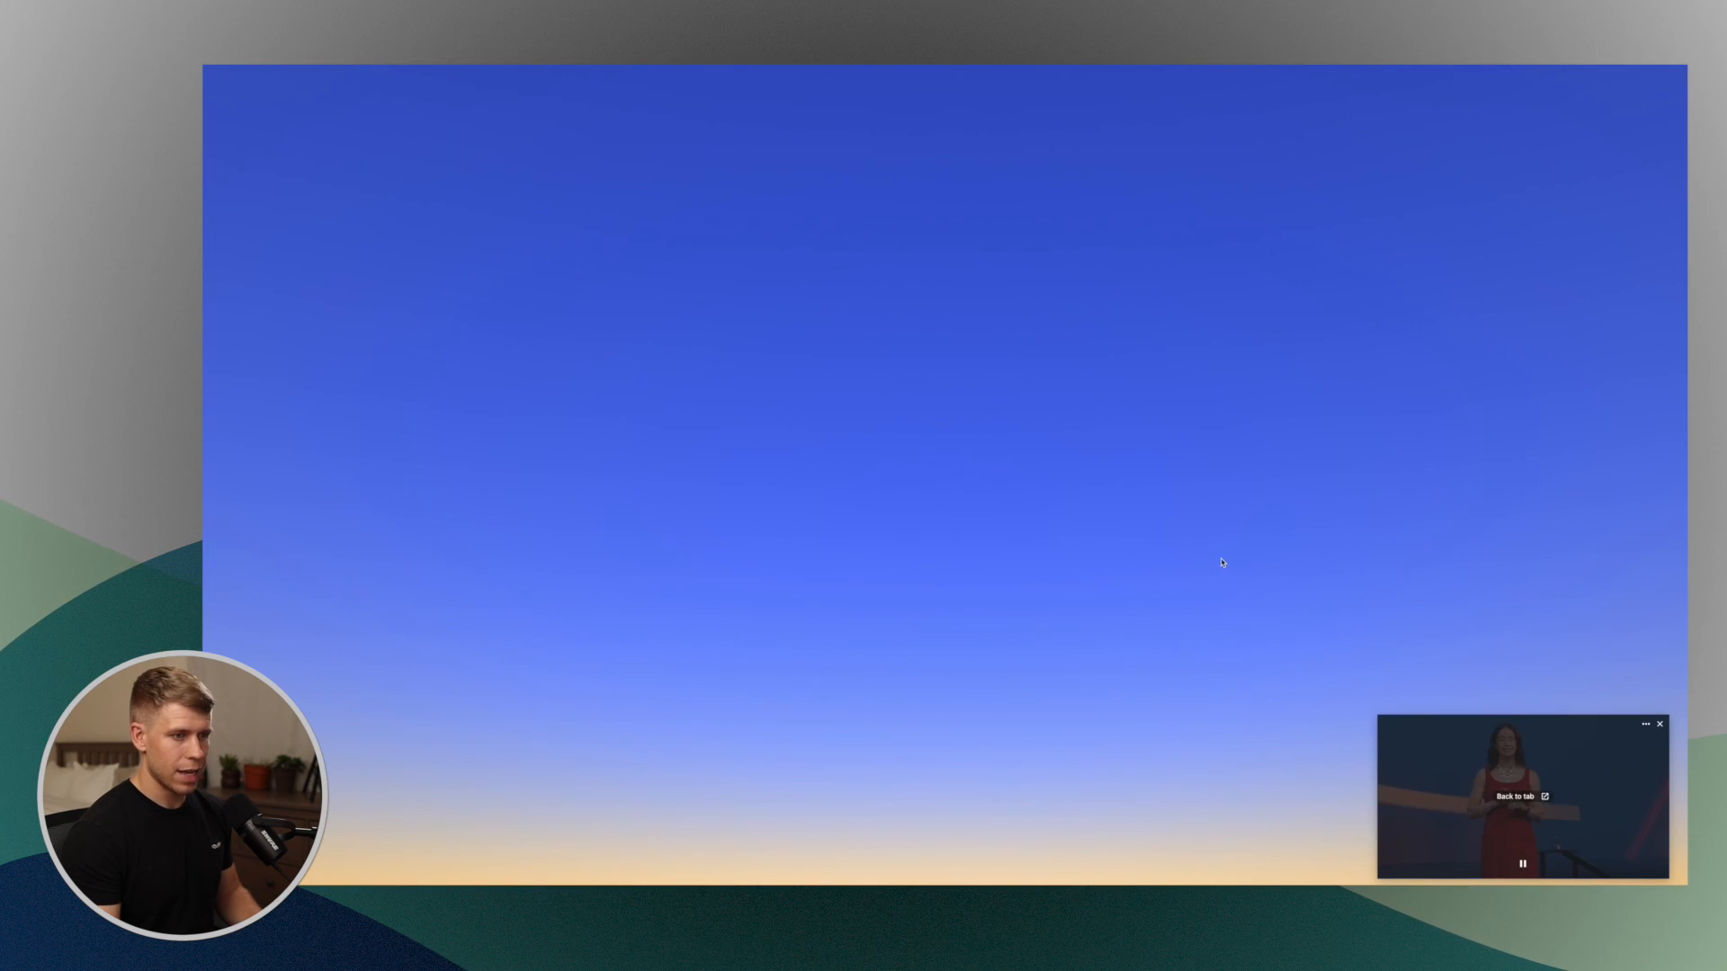
{"action": "left_click_drag", "start_coordinate": [1499, 726], "coordinate": [1475, 144]}
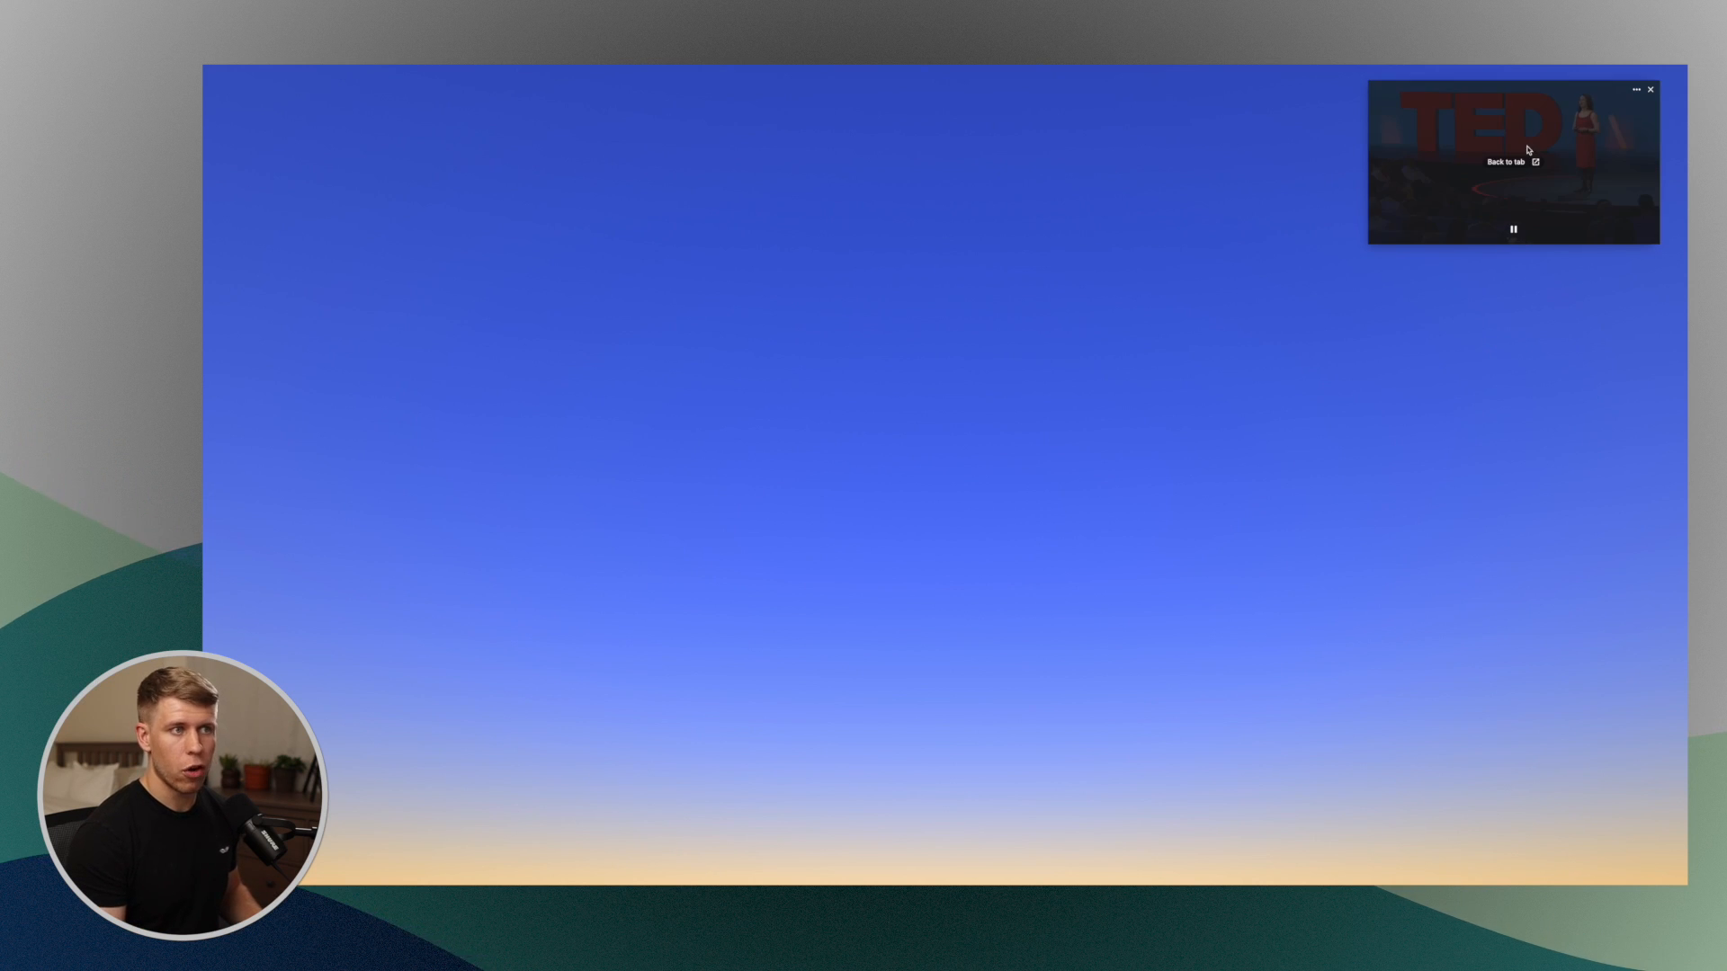
{"action": "left_click", "coordinate": [1522, 162]}
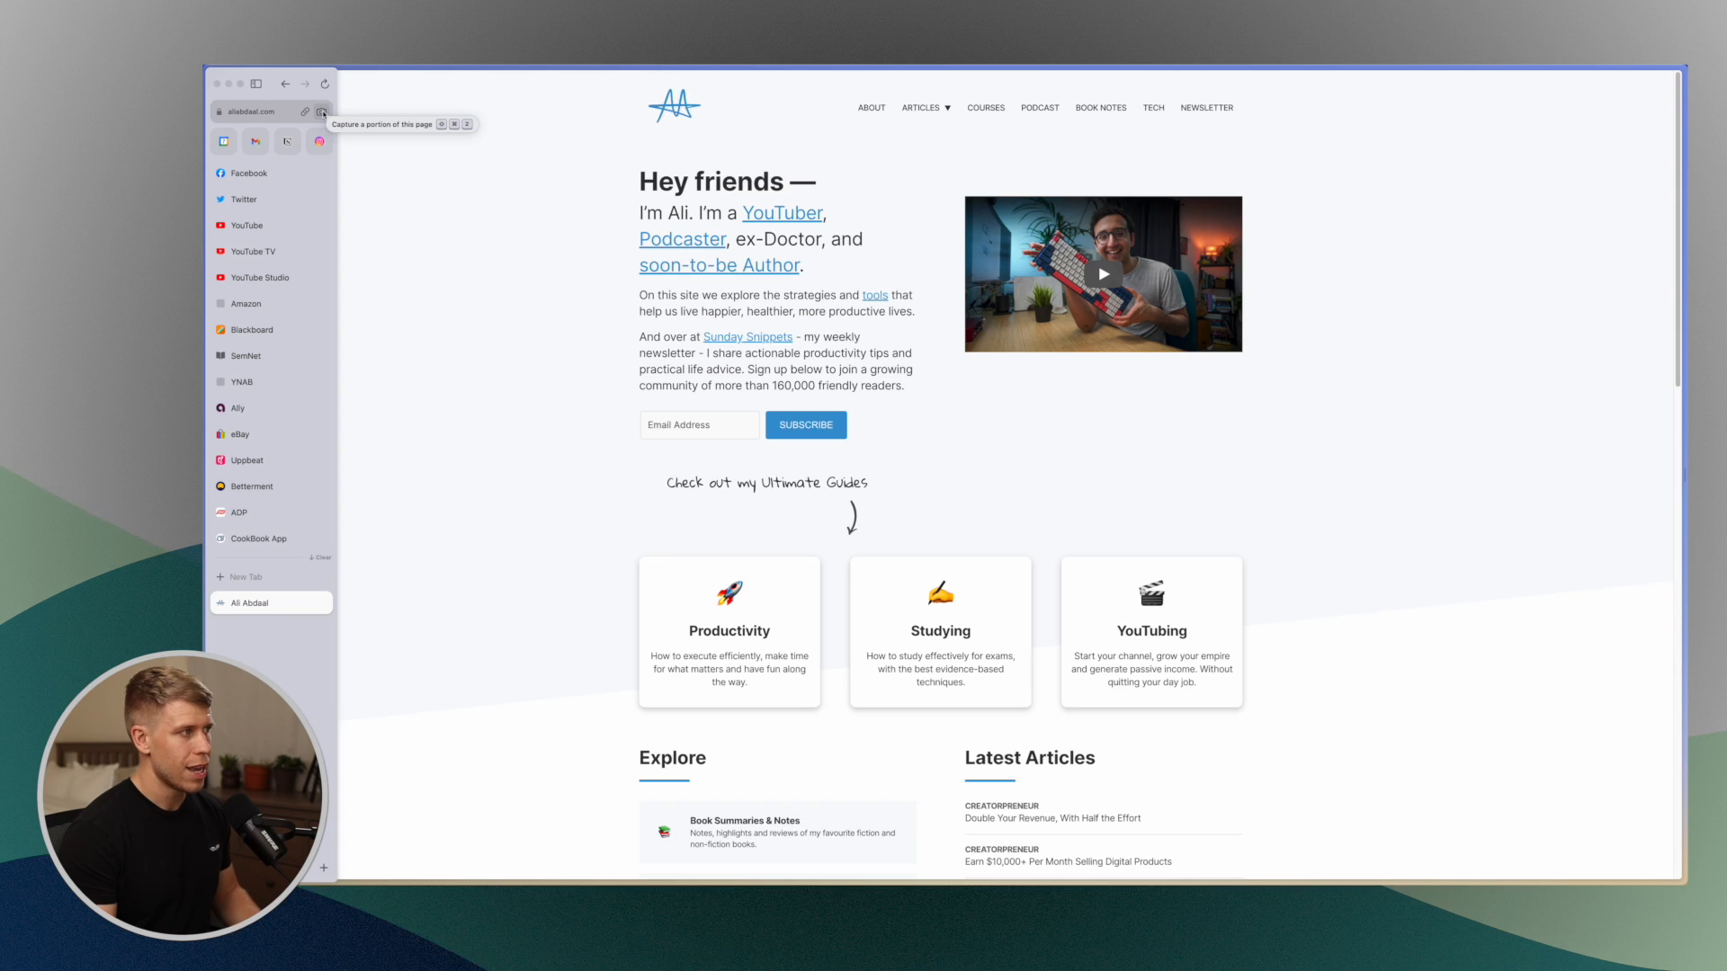
Step: Outline the hero area, then re-enter capture mode and capture the intro block
{"action": "left_click", "coordinate": [322, 111]}
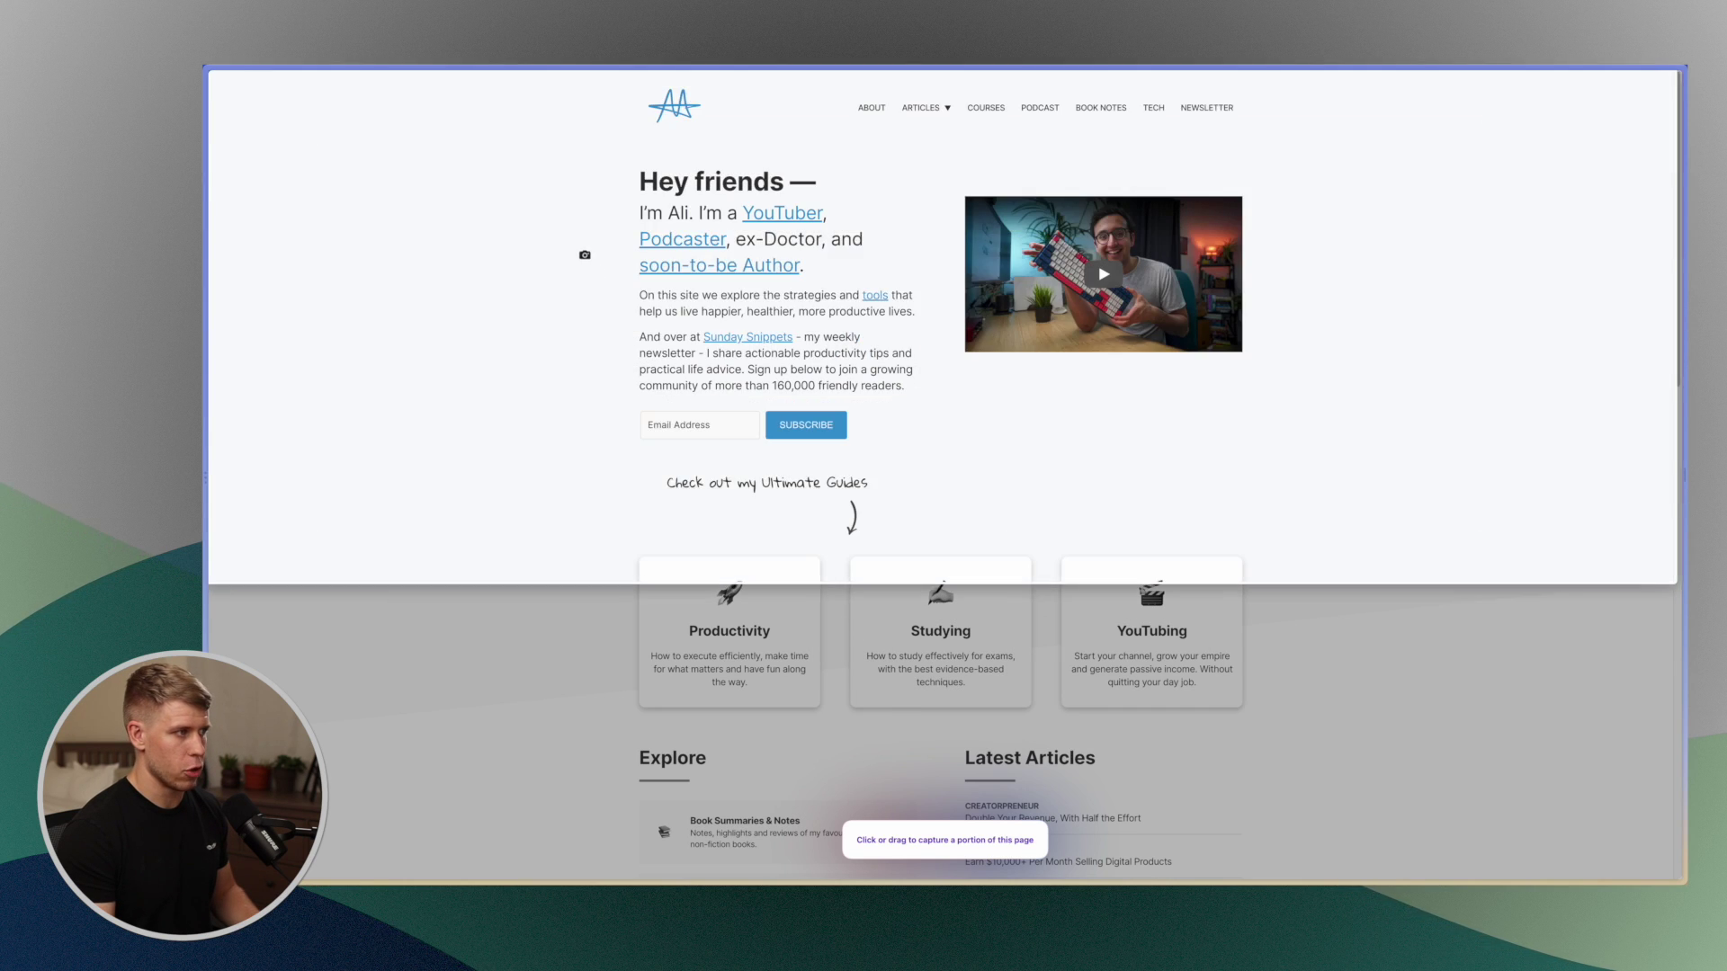
{"action": "left_click_drag", "start_coordinate": [573, 215], "coordinate": [1336, 779]}
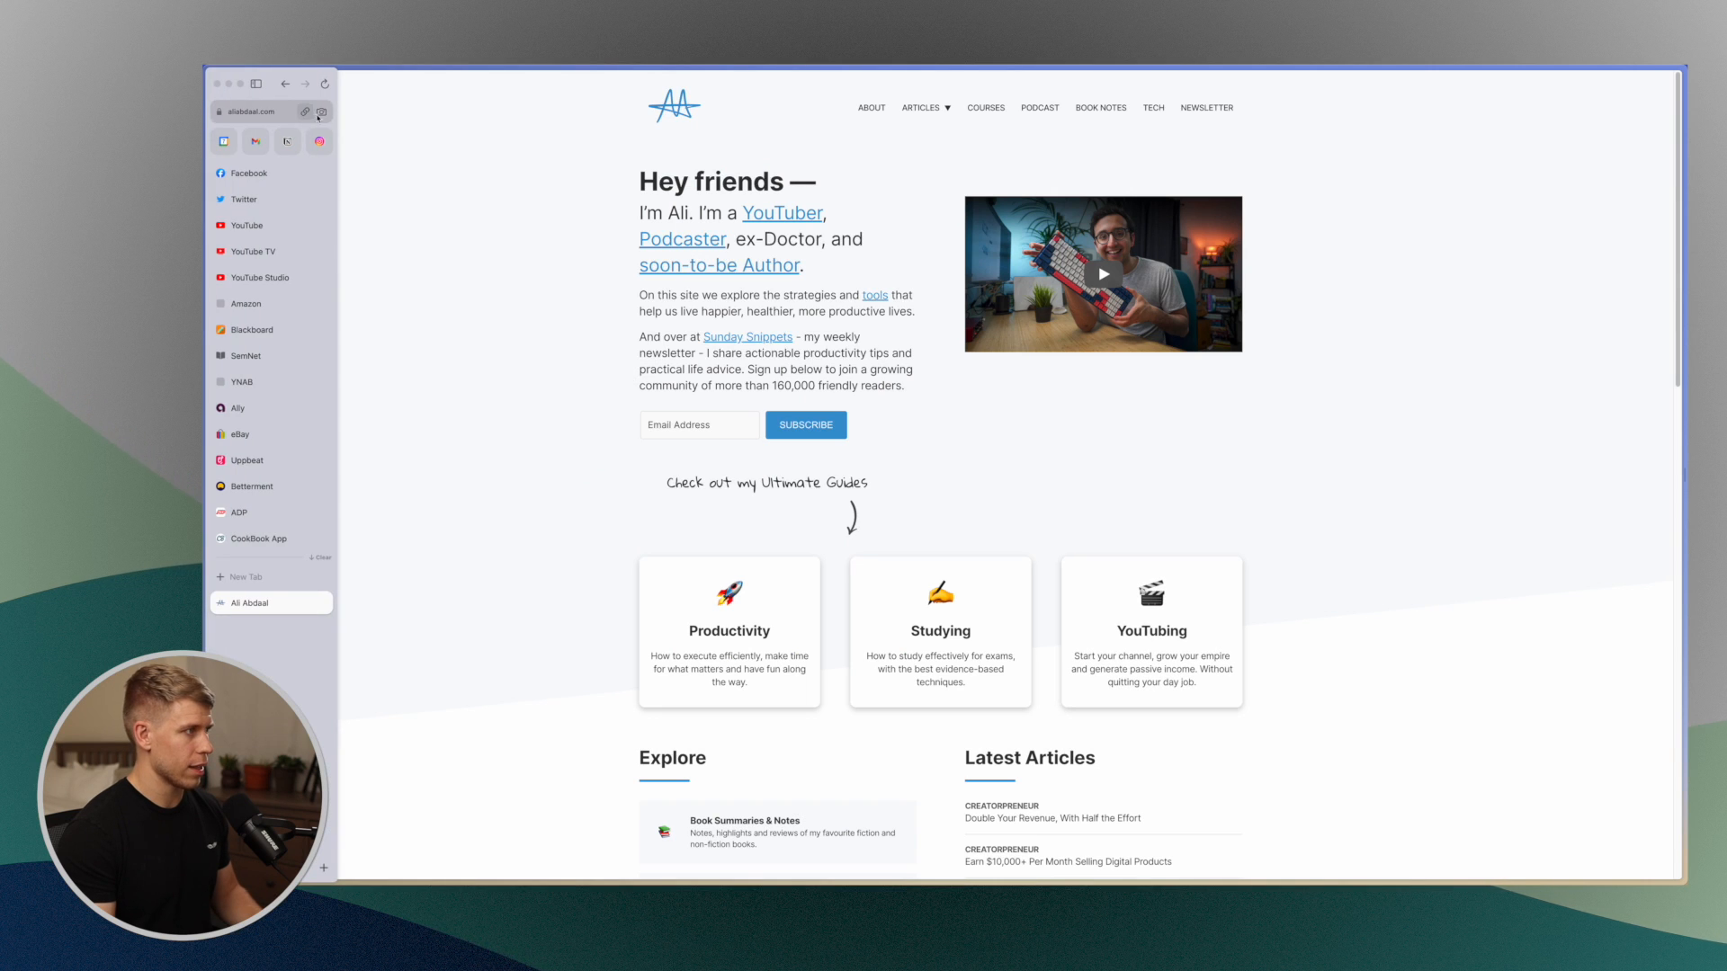
{"action": "left_click", "coordinate": [317, 114]}
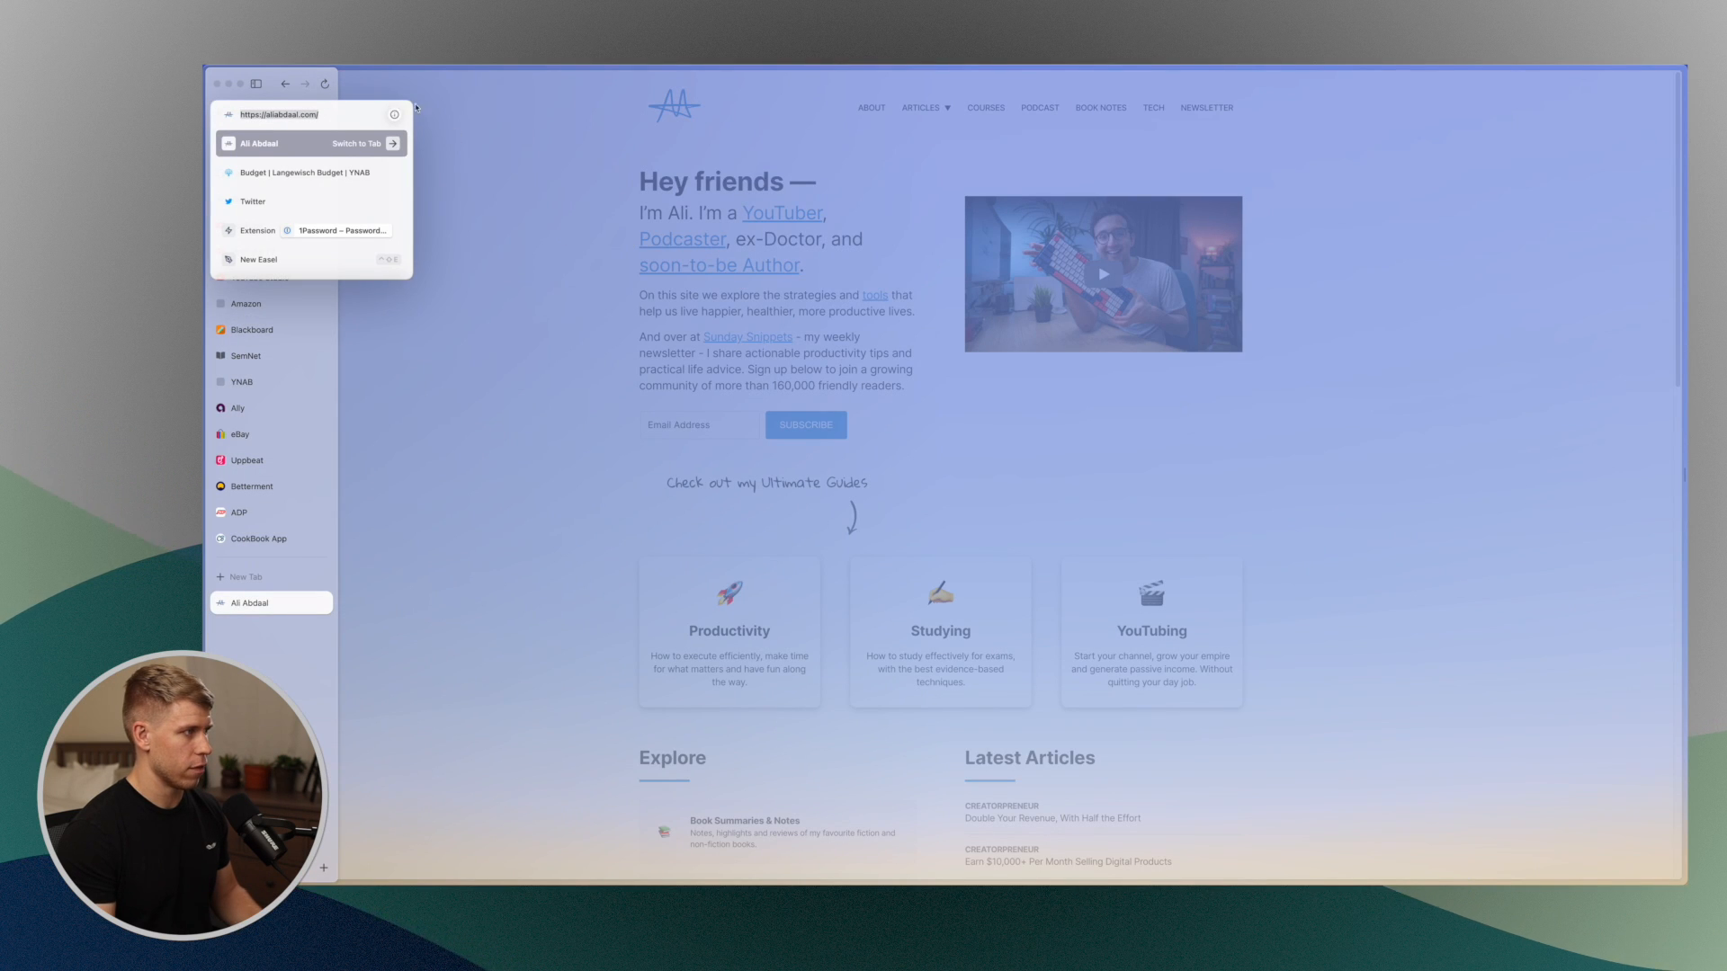
{"action": "left_click", "coordinate": [415, 106]}
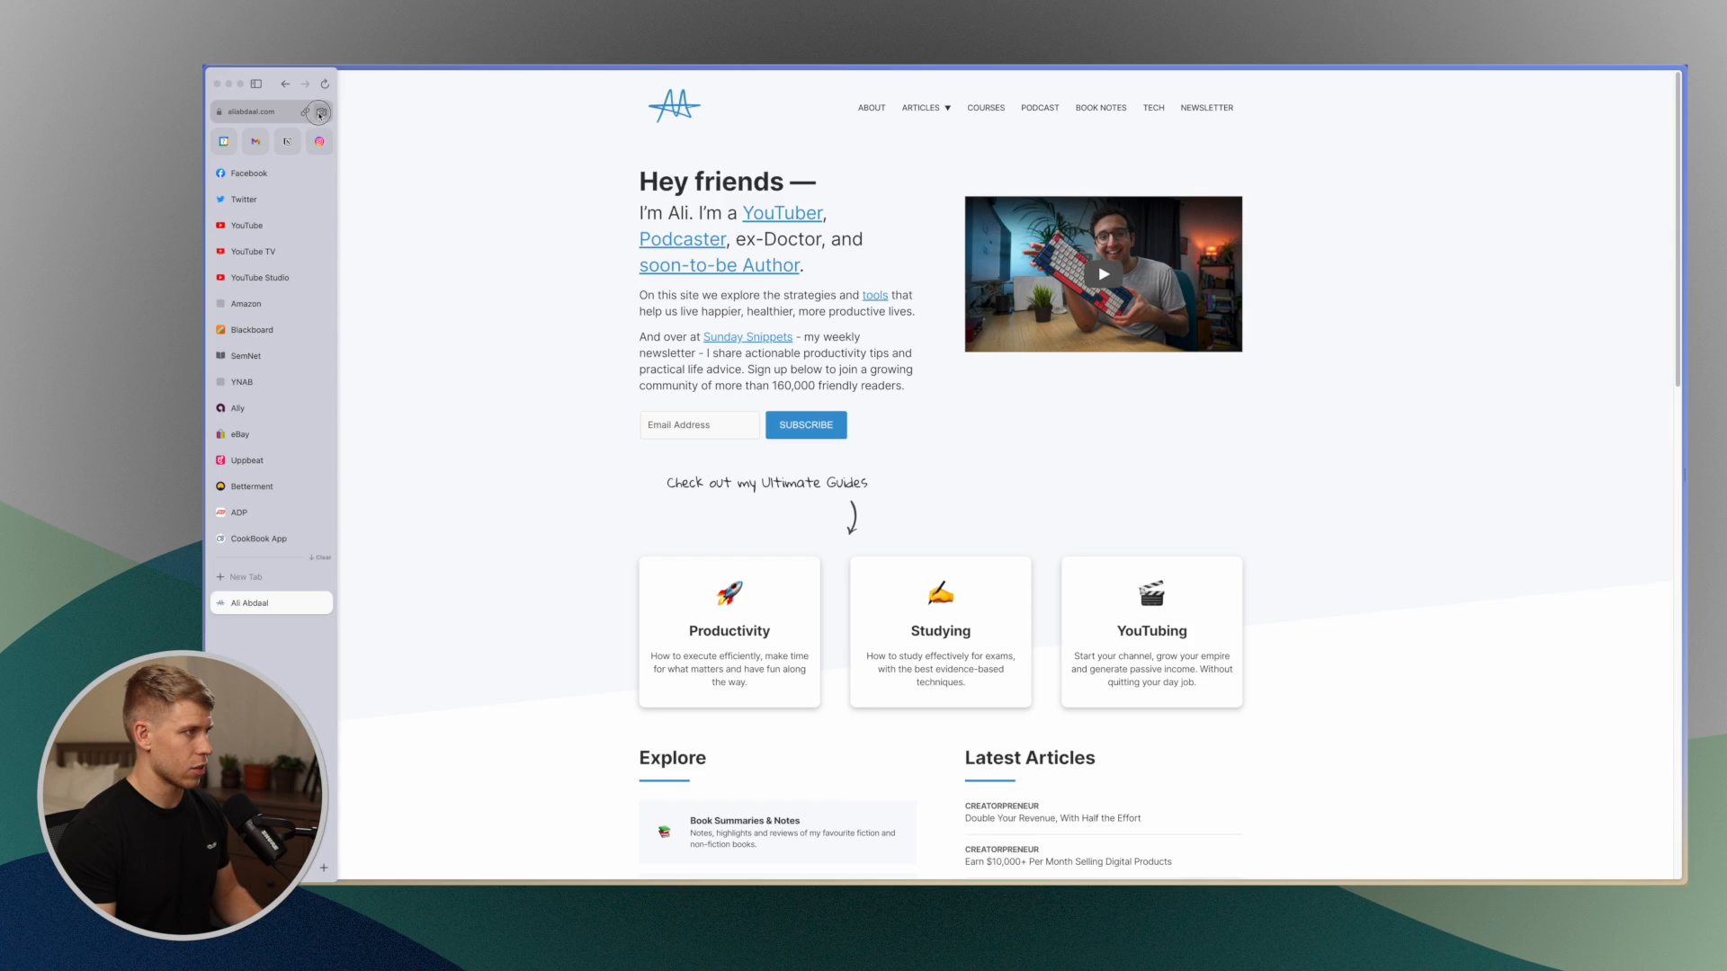
{"action": "left_click", "coordinate": [320, 111]}
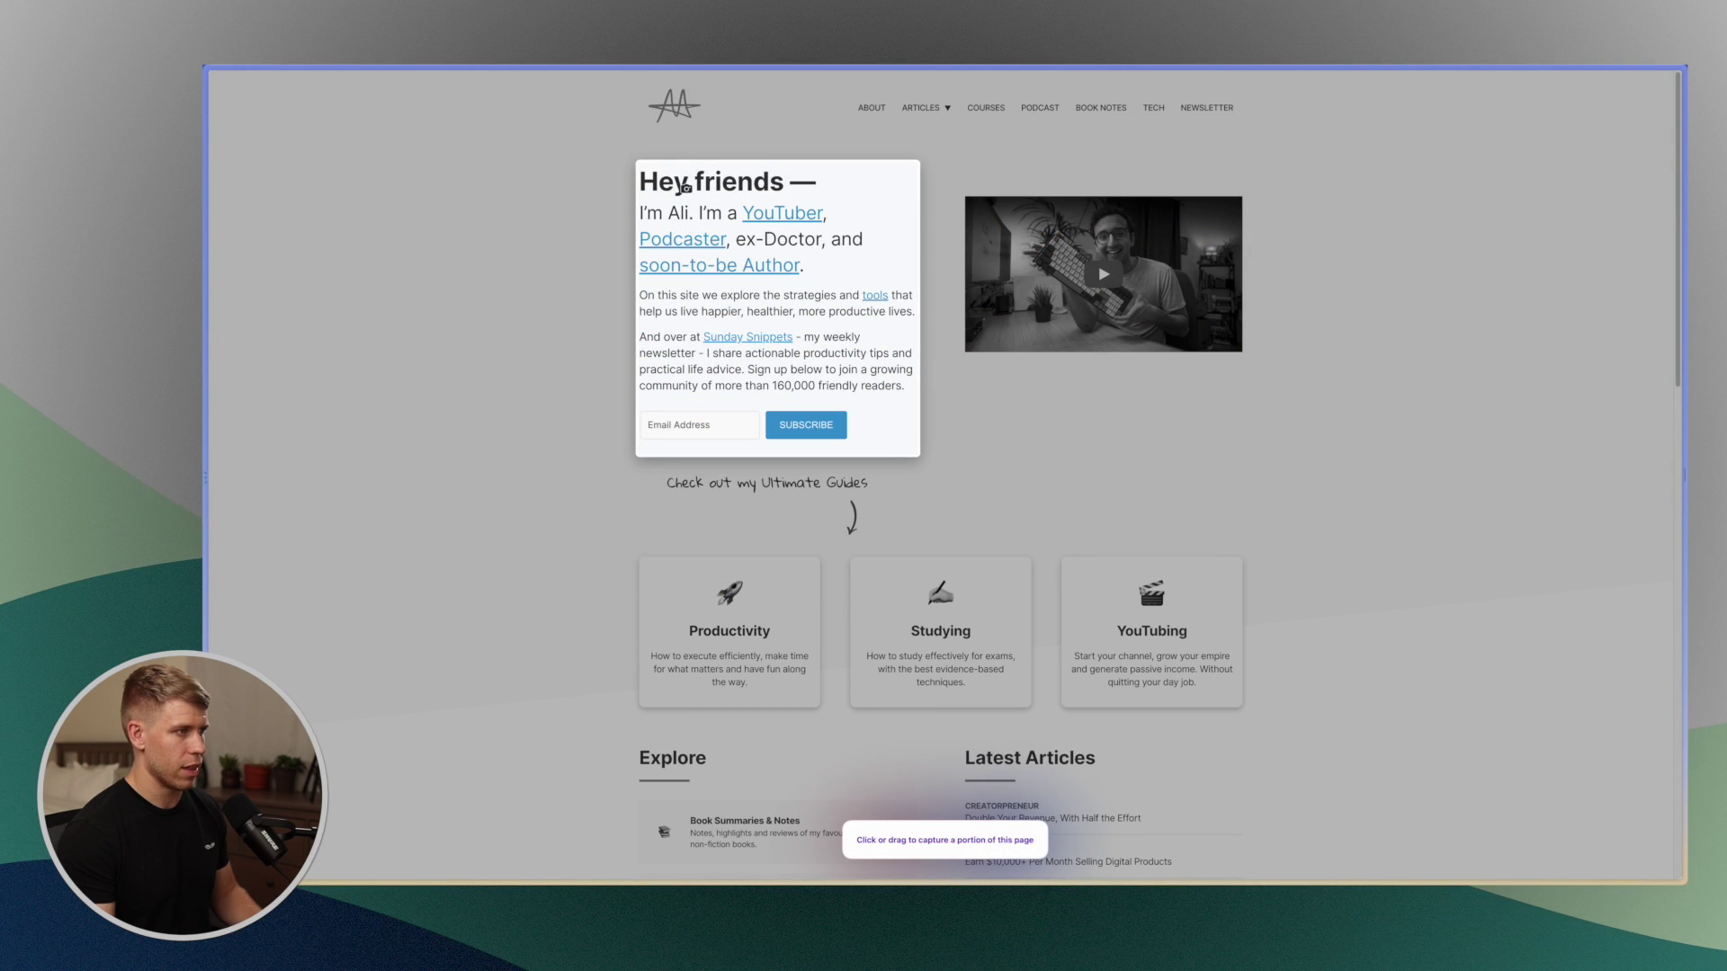
{"action": "left_click", "coordinate": [684, 186]}
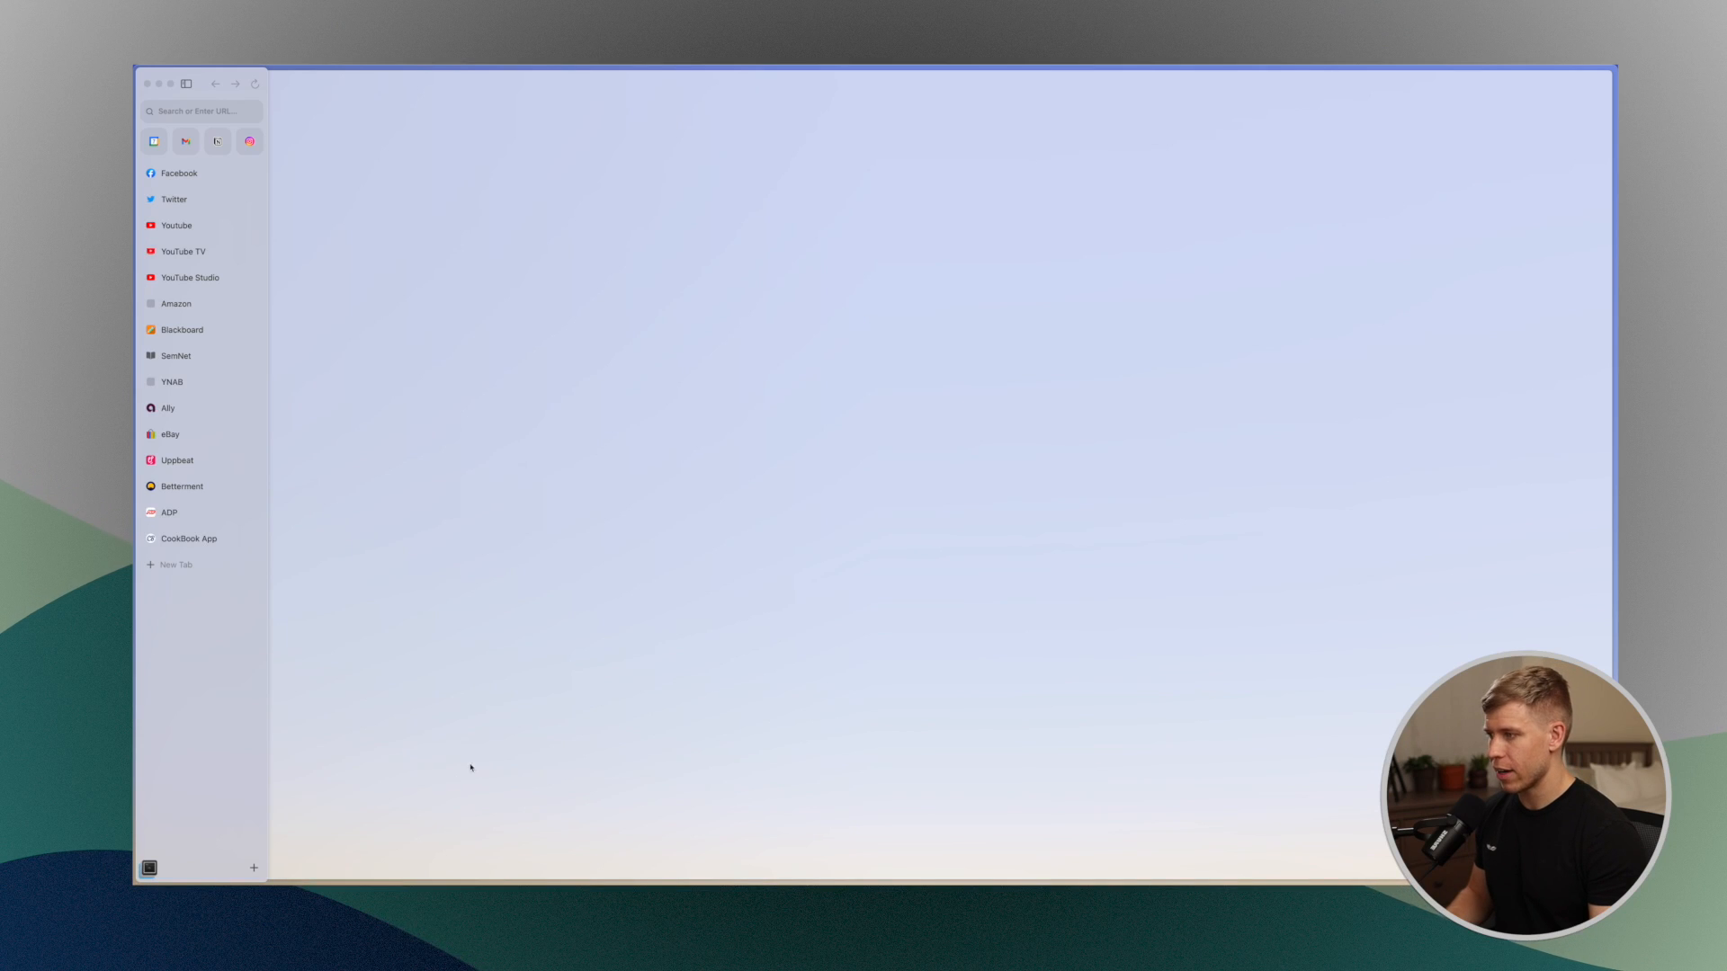
{"action": "left_click", "coordinate": [253, 869]}
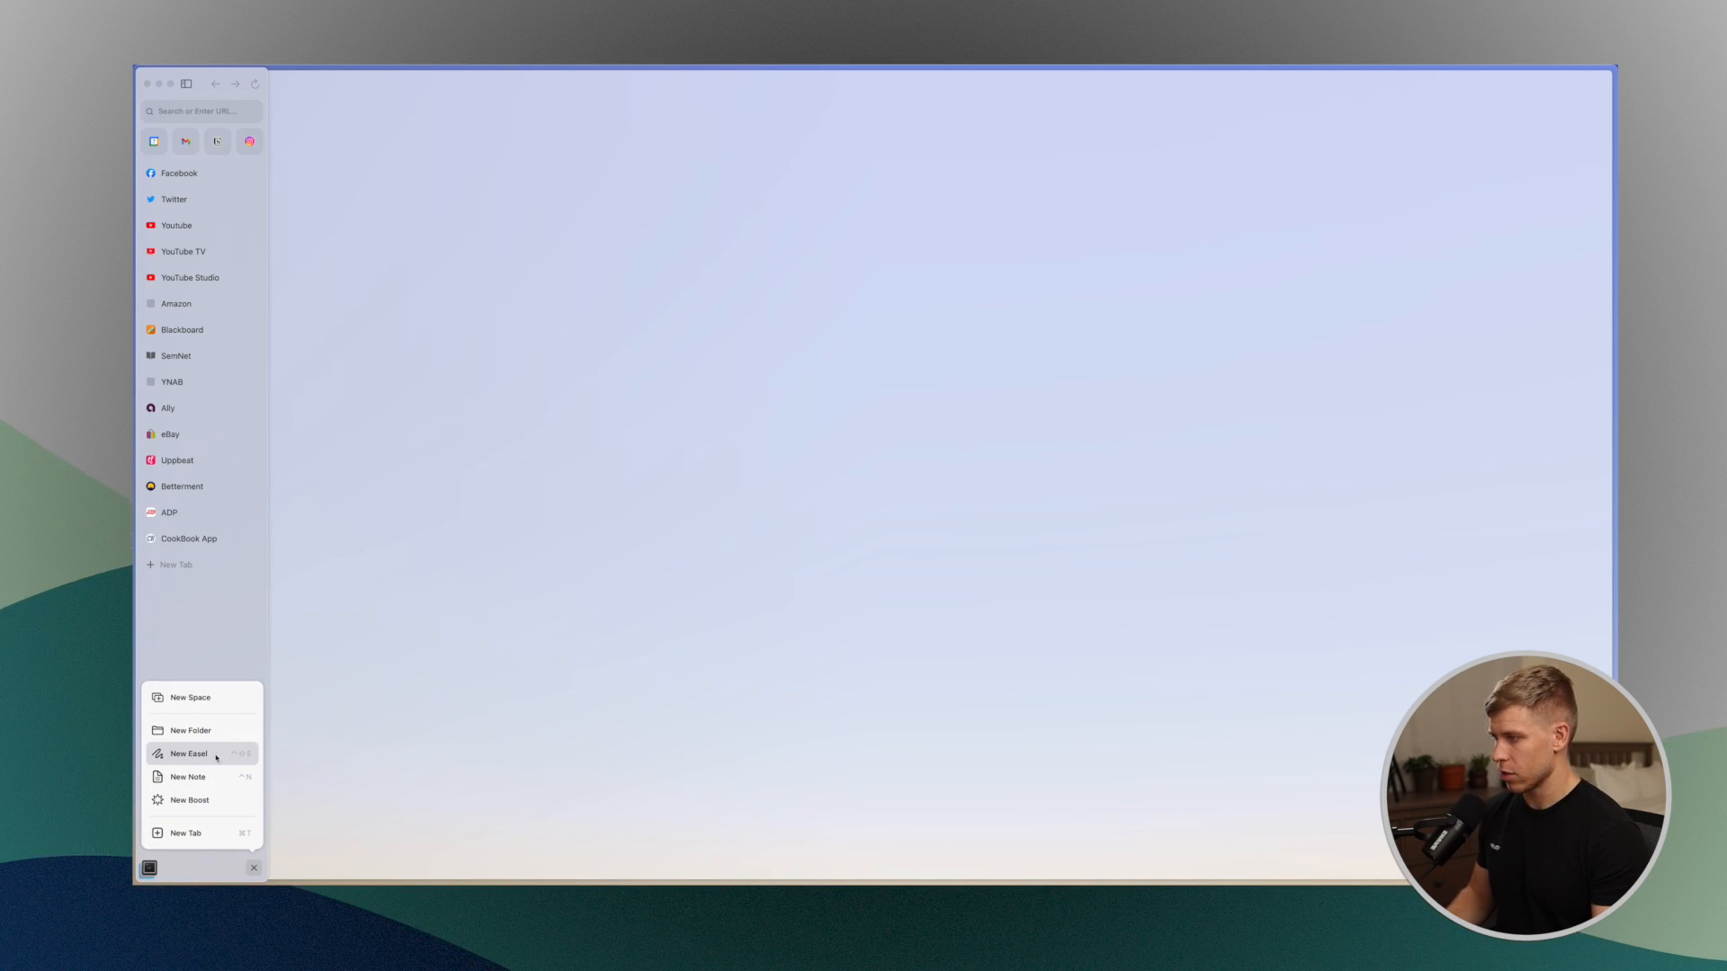
Step: Create a new easel titled 'Arc Web Browser Review', then bring up the command bar
{"action": "left_click", "coordinate": [216, 757]}
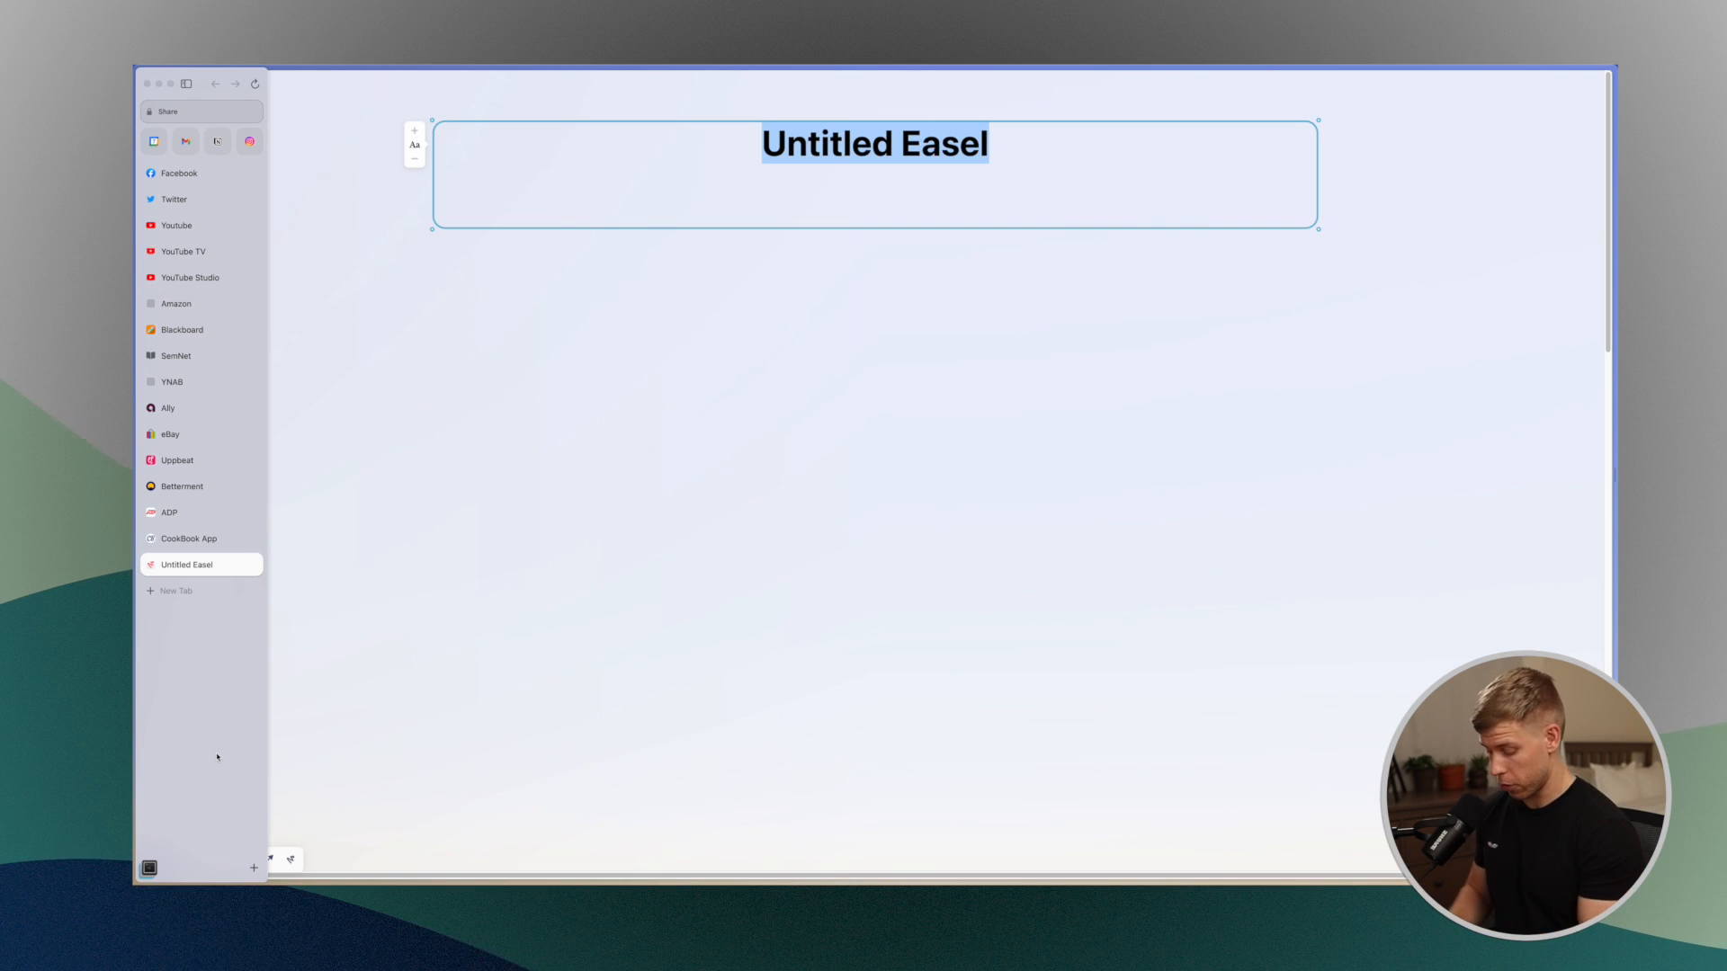
{"action": "type", "text": "Arc Web B"}
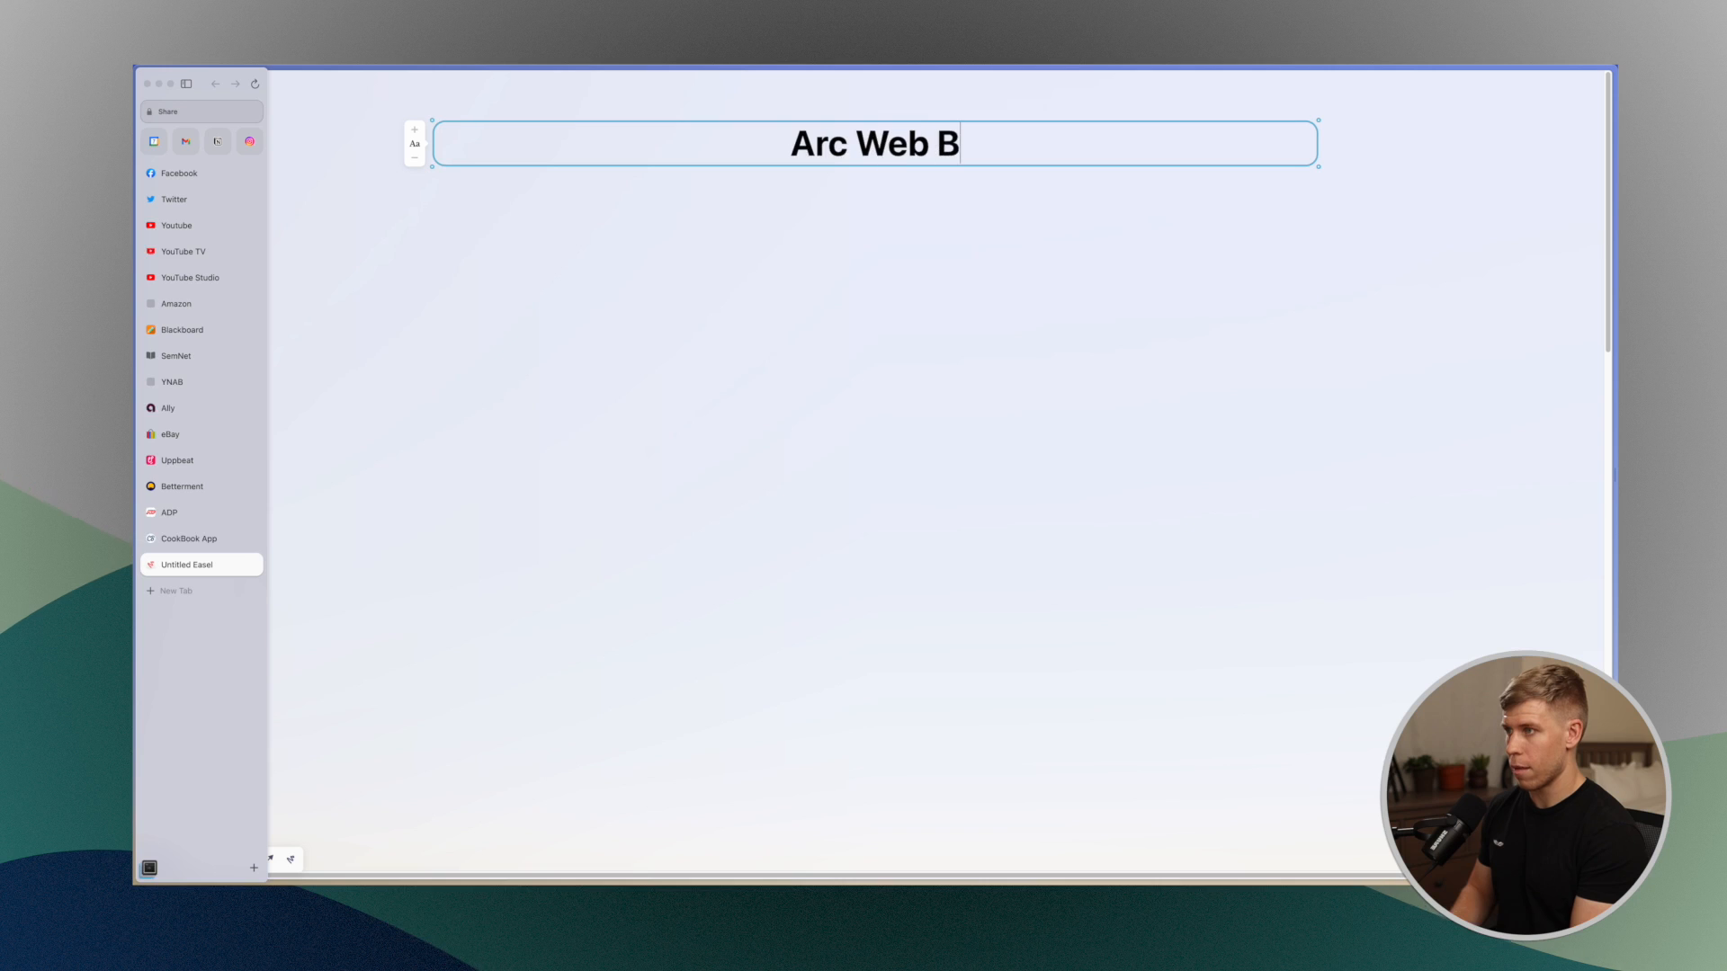
{"action": "type", "text": "rowser Review"}
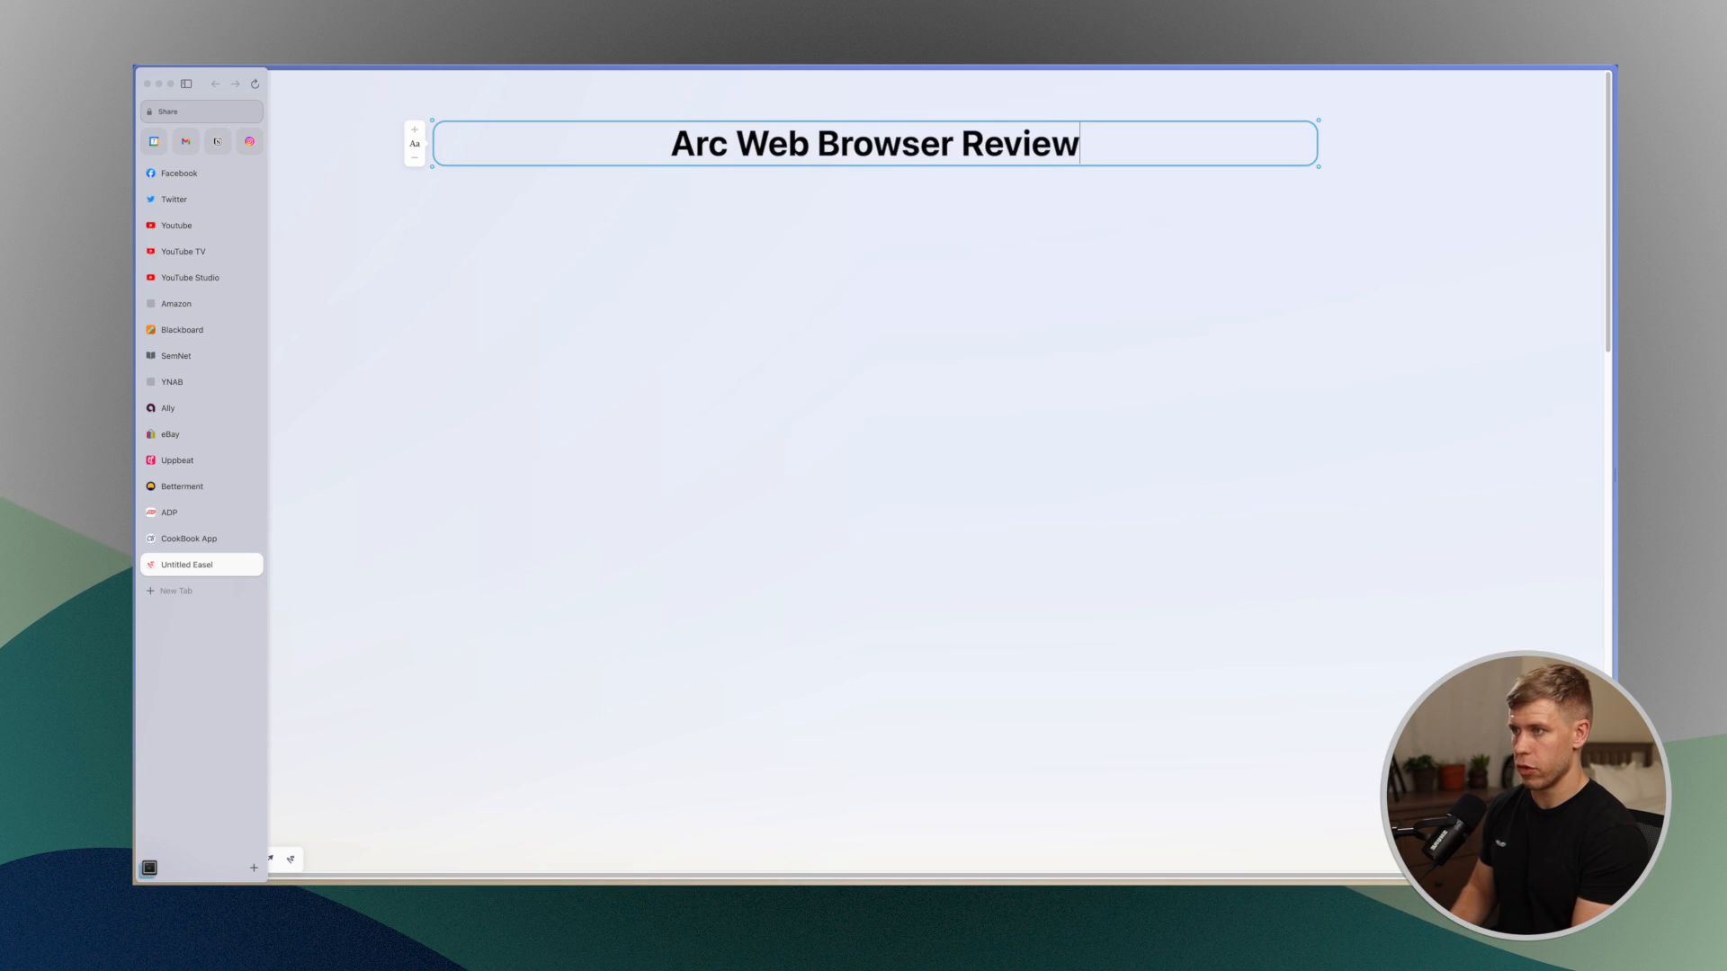
{"action": "left_click", "coordinate": [685, 341]}
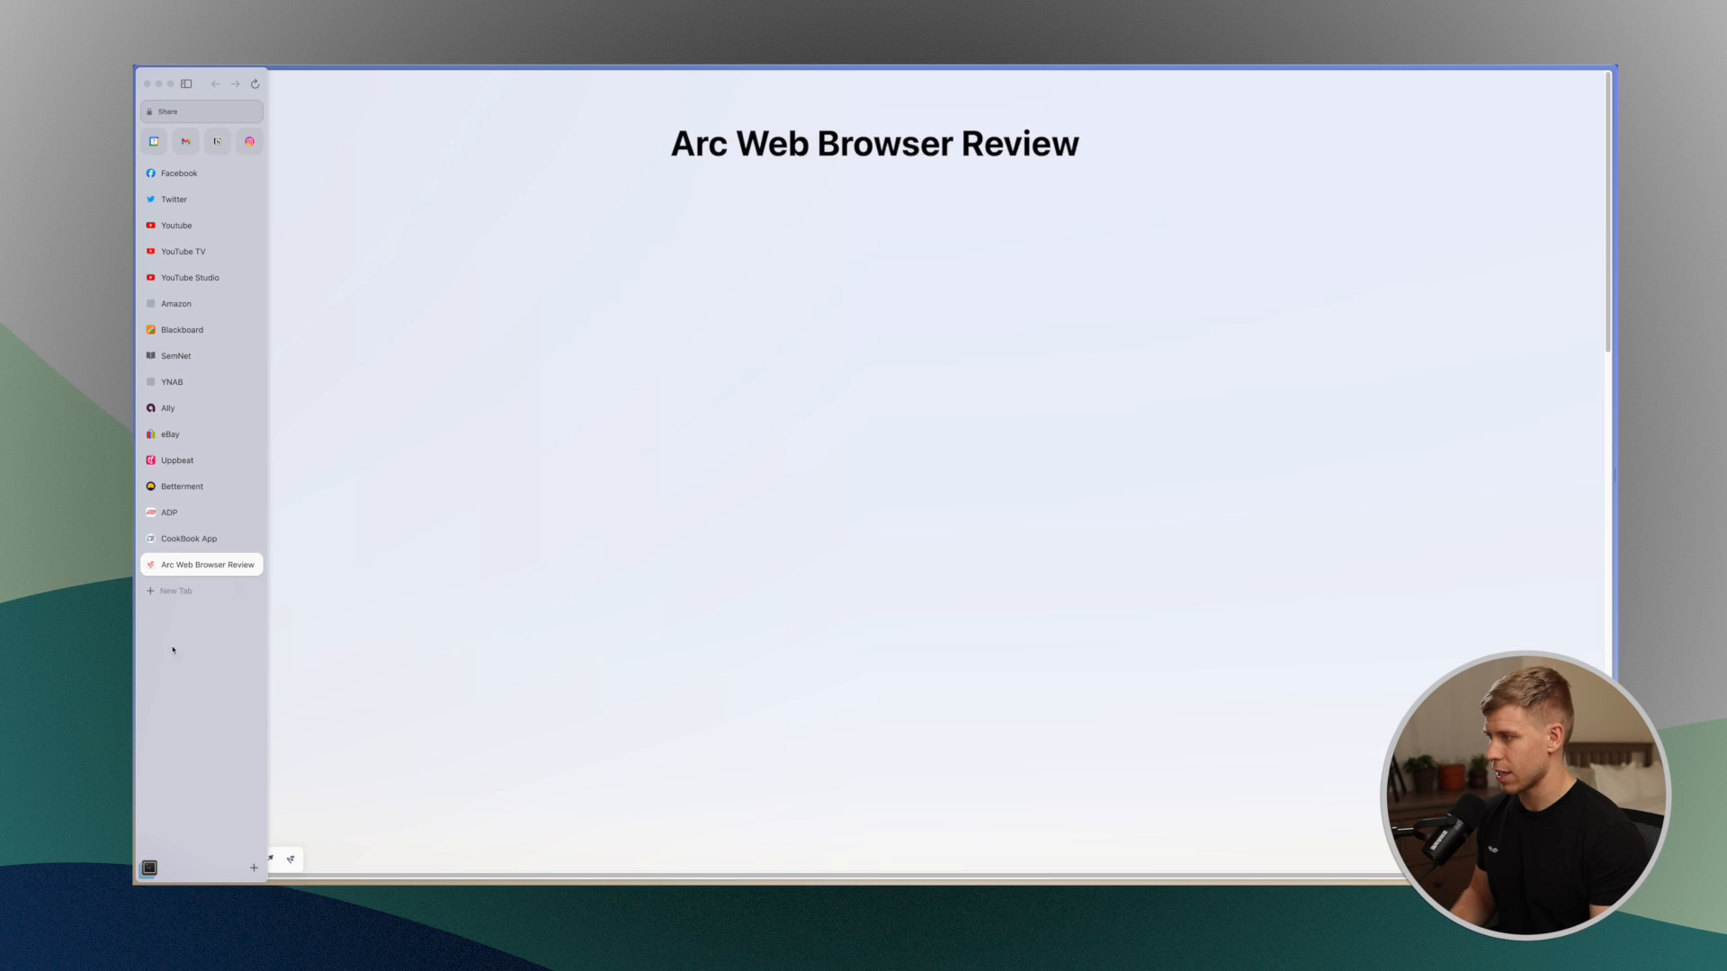
{"action": "left_click", "coordinate": [193, 593]}
{"action": "type", "text": "arc web browser"}
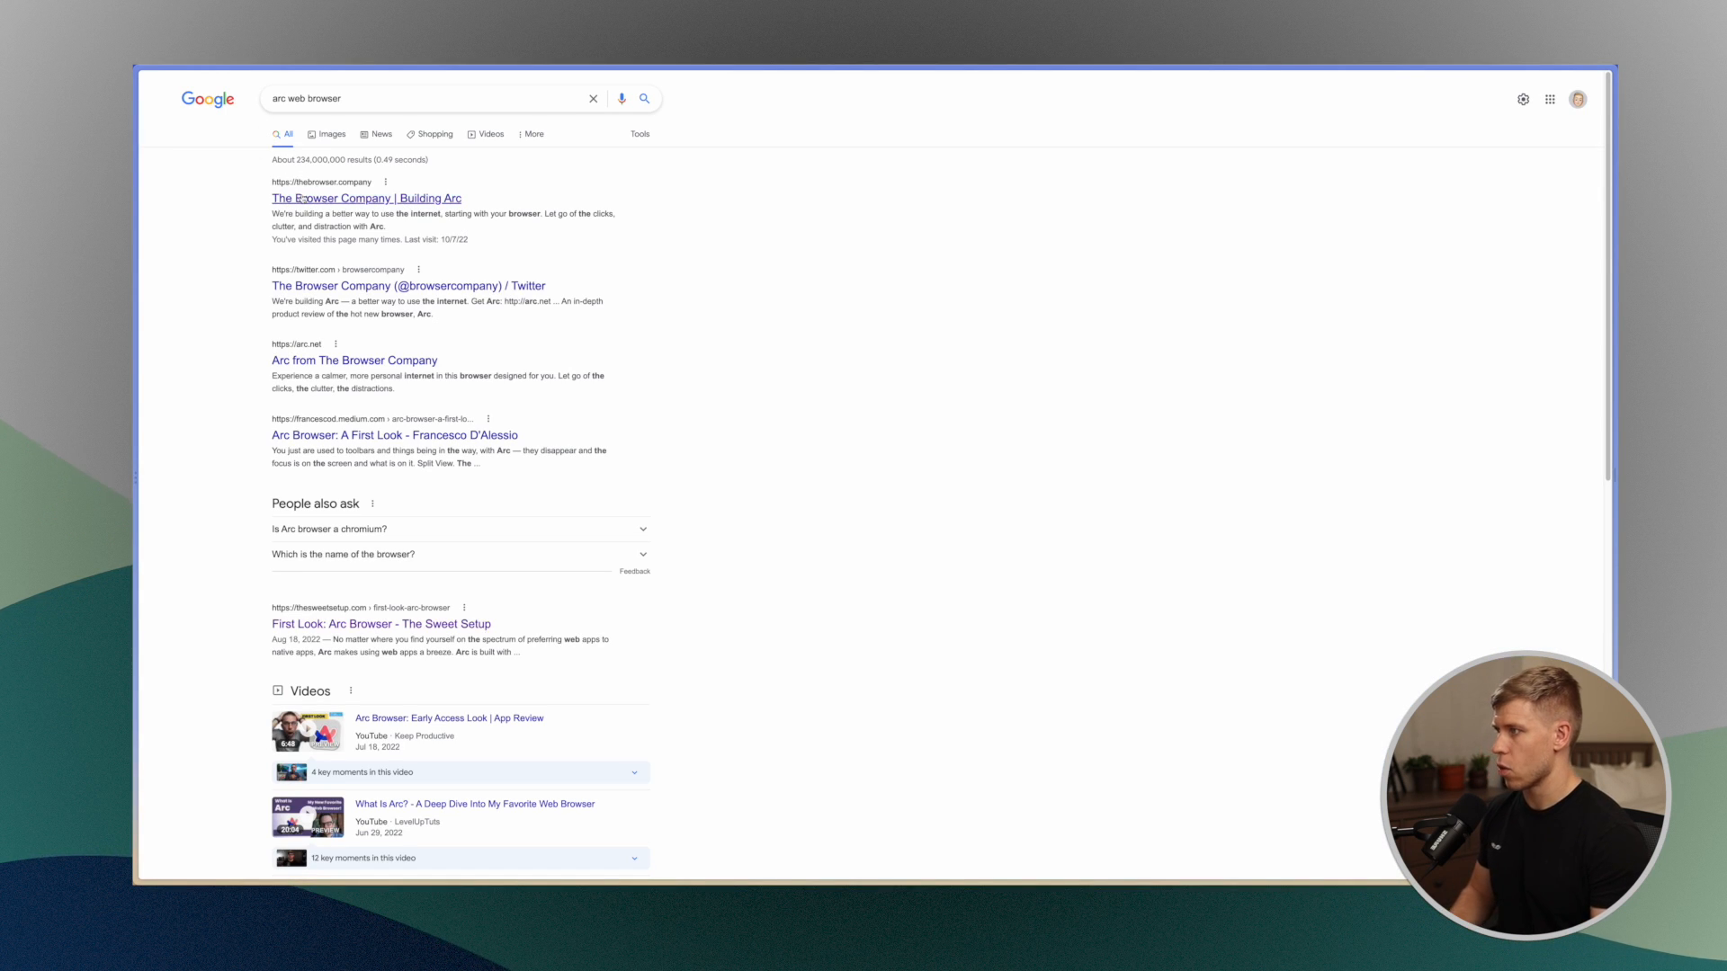
Step: Open The Browser Company's website from the 'arc web browser' Google results
{"action": "left_click", "coordinate": [300, 198]}
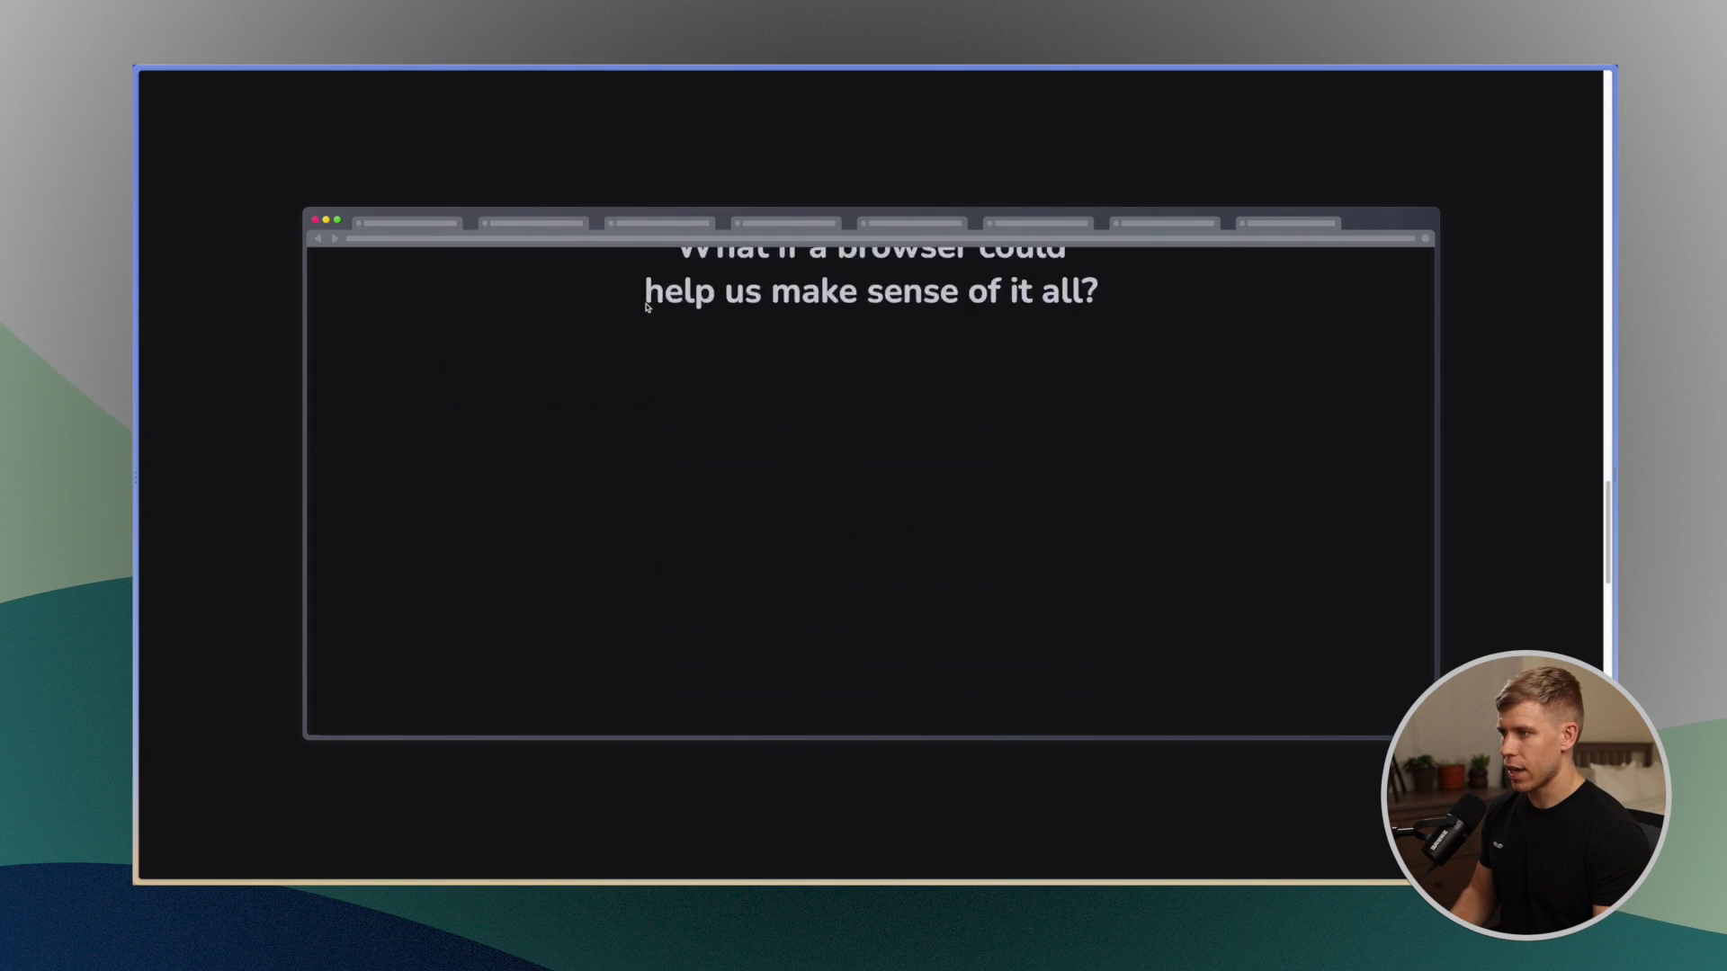
{"action": "scroll", "coordinate": [644, 307], "scroll_direction": "down", "scroll_amount": 15}
{"action": "scroll", "coordinate": [645, 308], "scroll_direction": "up", "scroll_amount": 1}
{"action": "scroll", "coordinate": [645, 308], "scroll_direction": "up", "scroll_amount": 5}
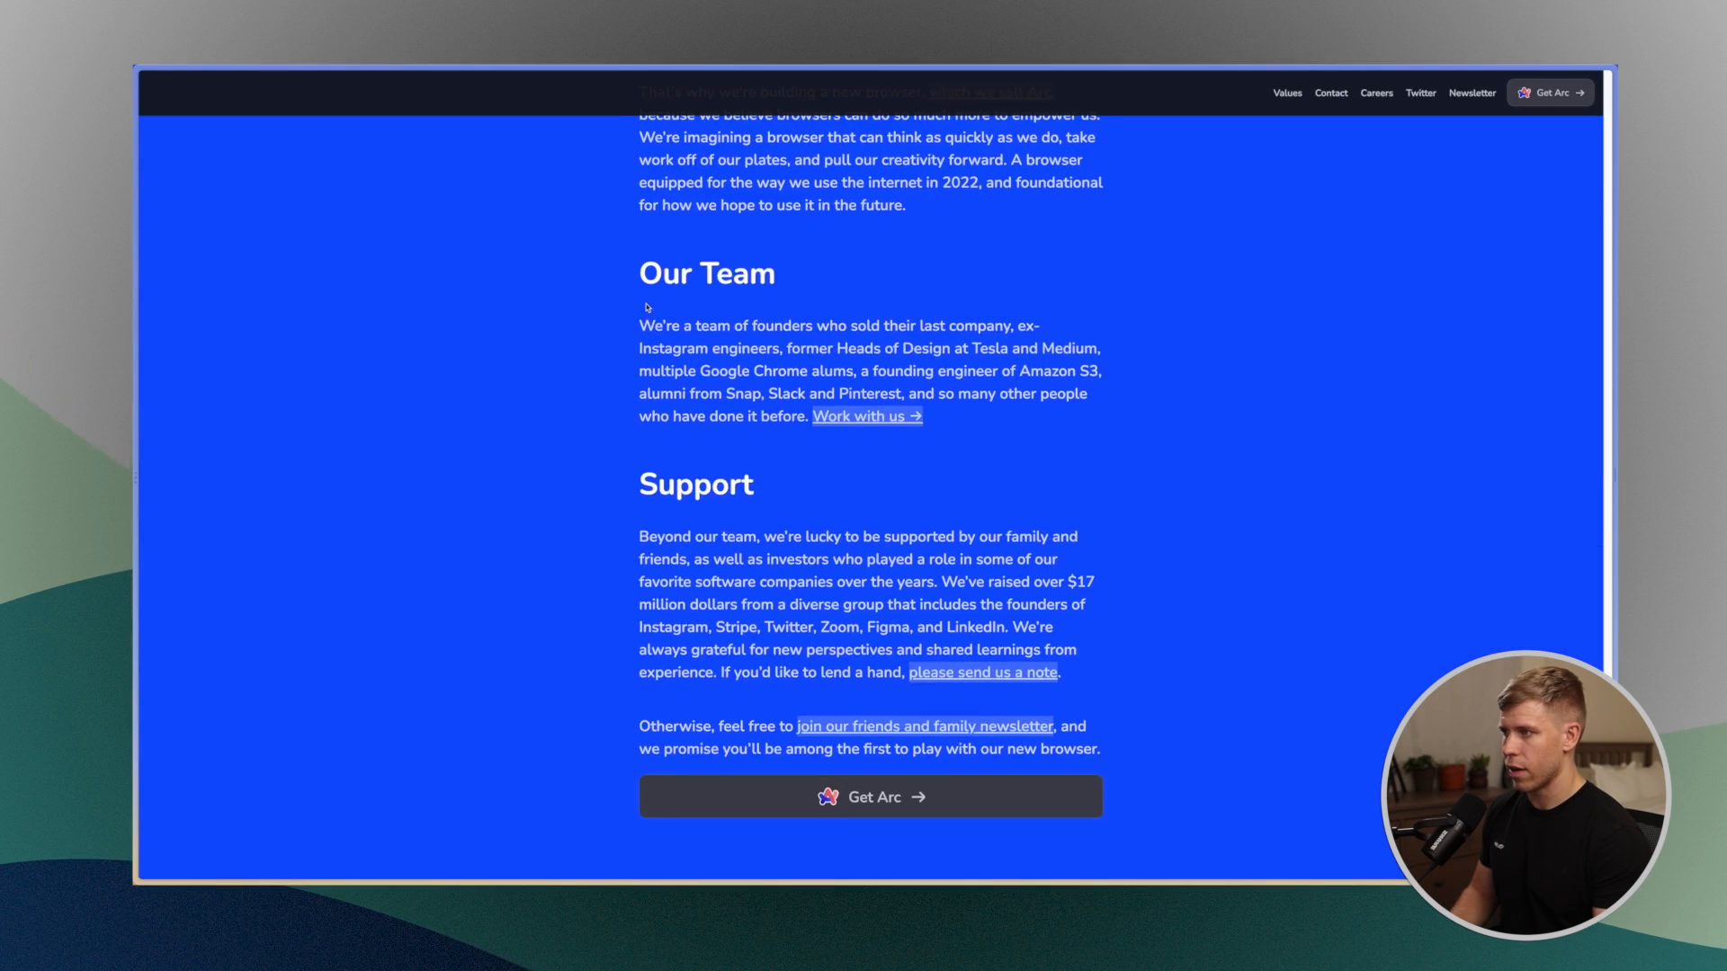
{"action": "scroll", "coordinate": [645, 308], "scroll_direction": "up", "scroll_amount": 4}
{"action": "scroll", "coordinate": [645, 308], "scroll_direction": "up", "scroll_amount": 1}
{"action": "scroll", "coordinate": [646, 307], "scroll_direction": "up", "scroll_amount": 3}
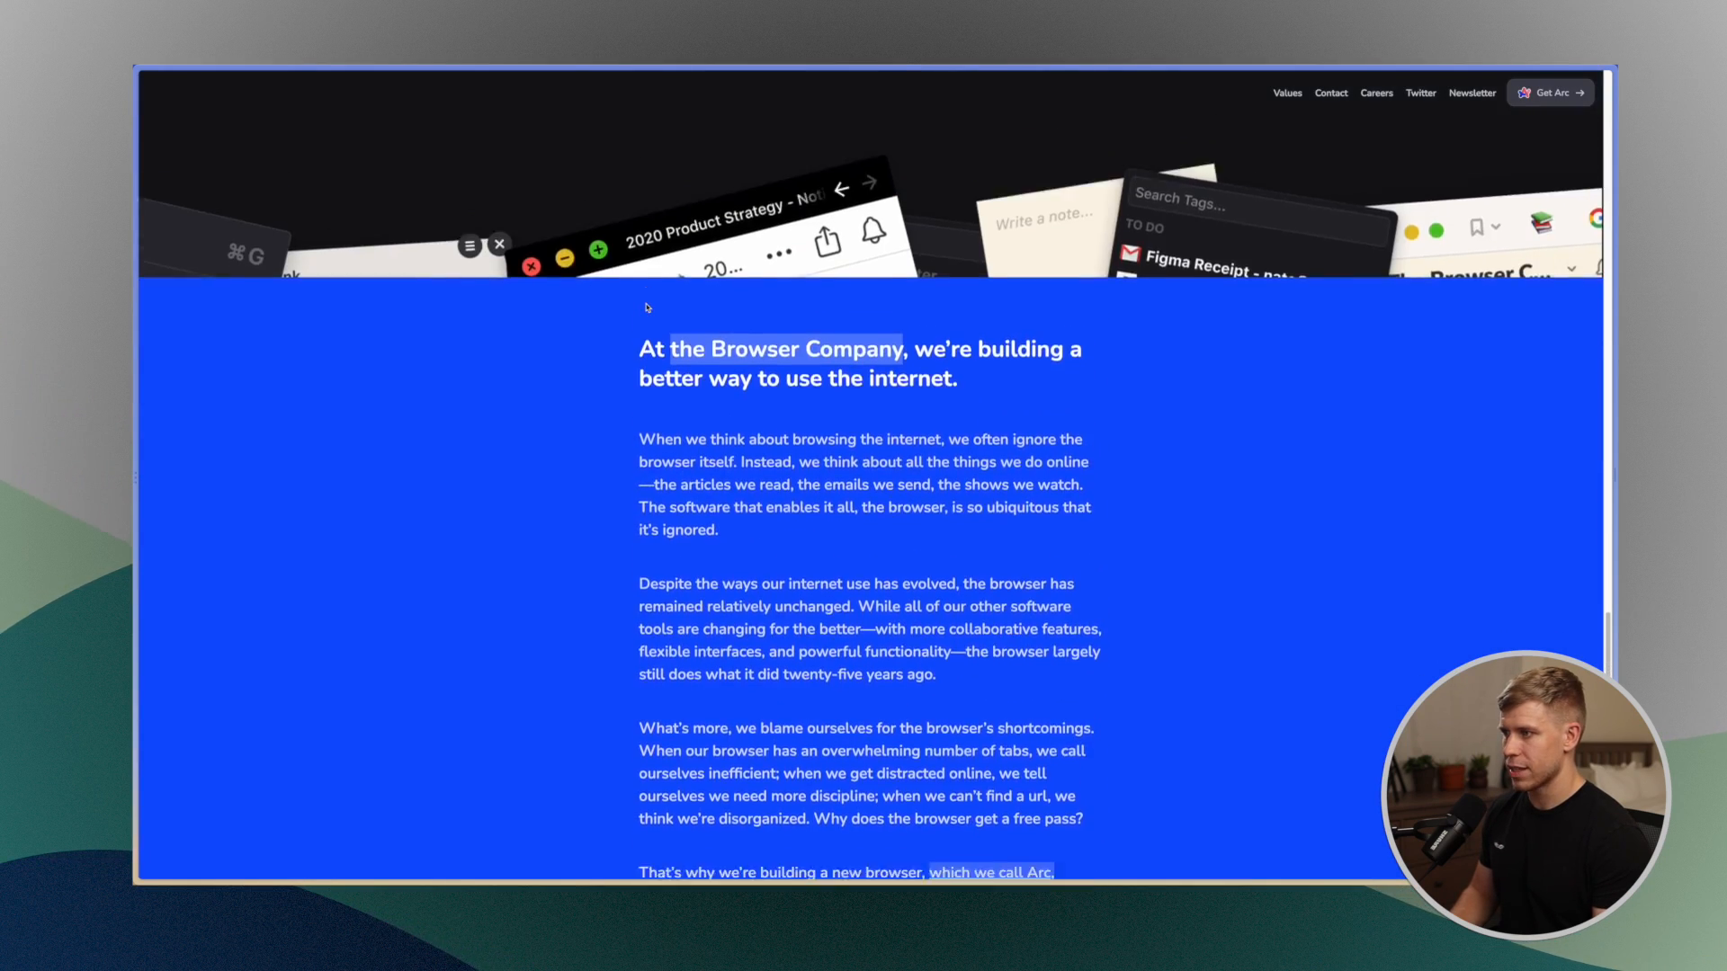
{"action": "scroll", "coordinate": [645, 309], "scroll_direction": "down", "scroll_amount": 1}
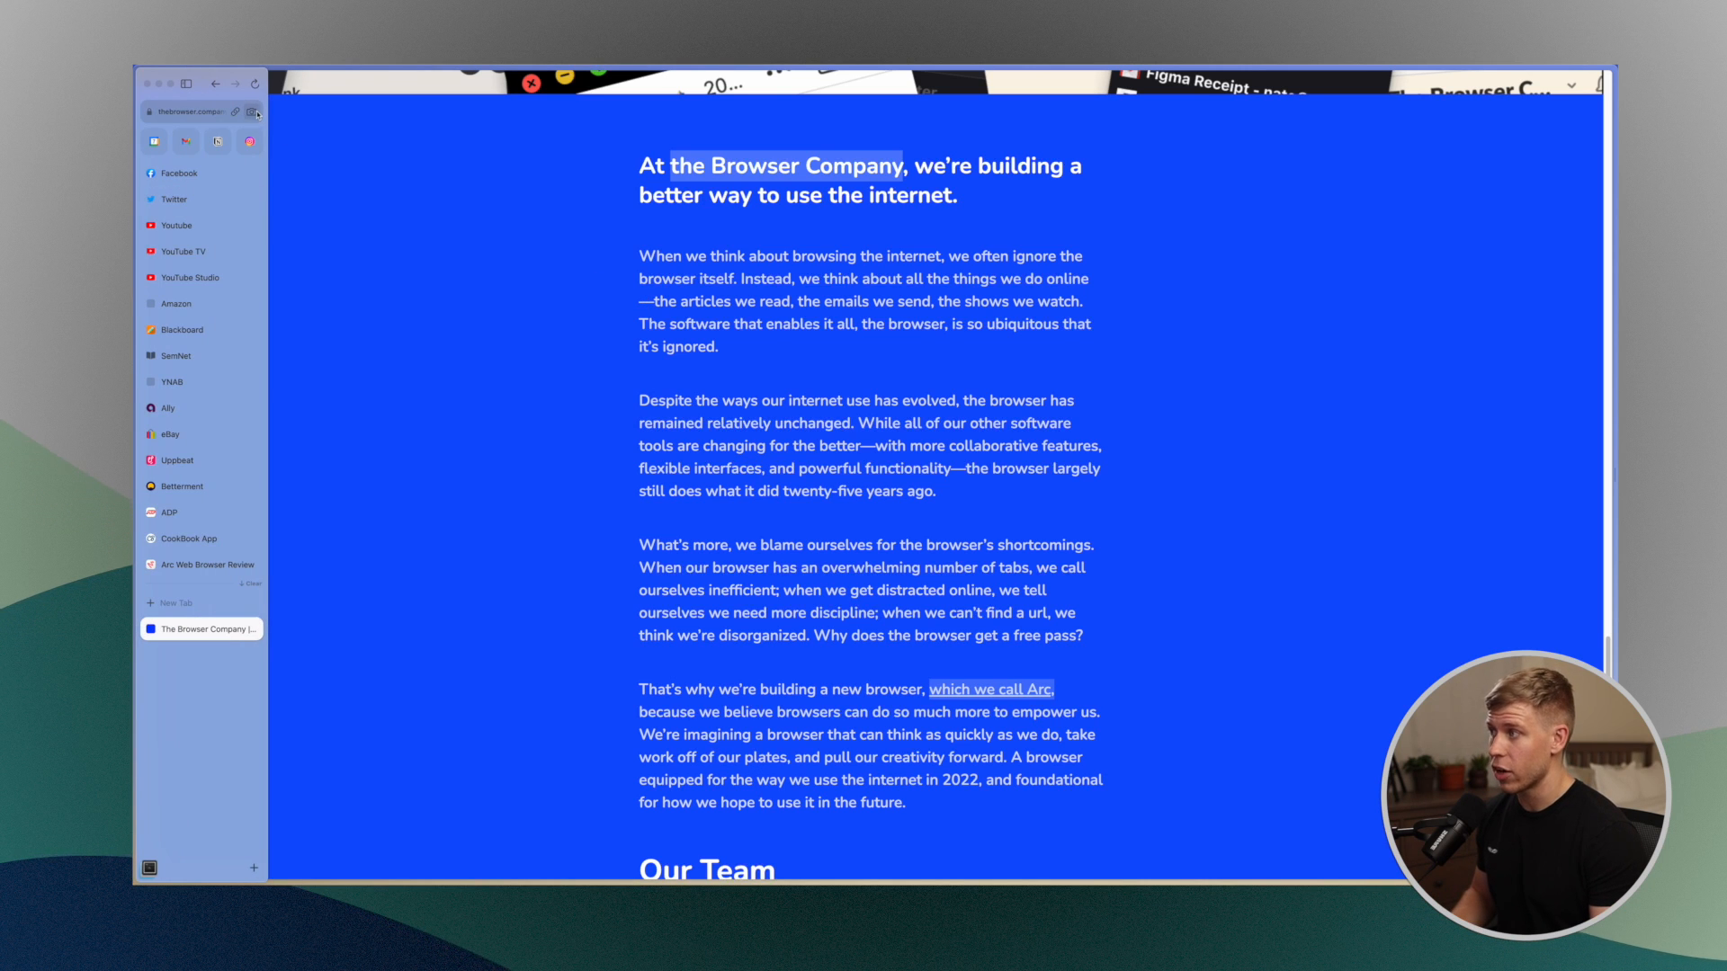
Step: Capture the 'At the Browser Company' heading and paragraphs into the Arc Web Browser Review easel
{"action": "left_click", "coordinate": [254, 113]}
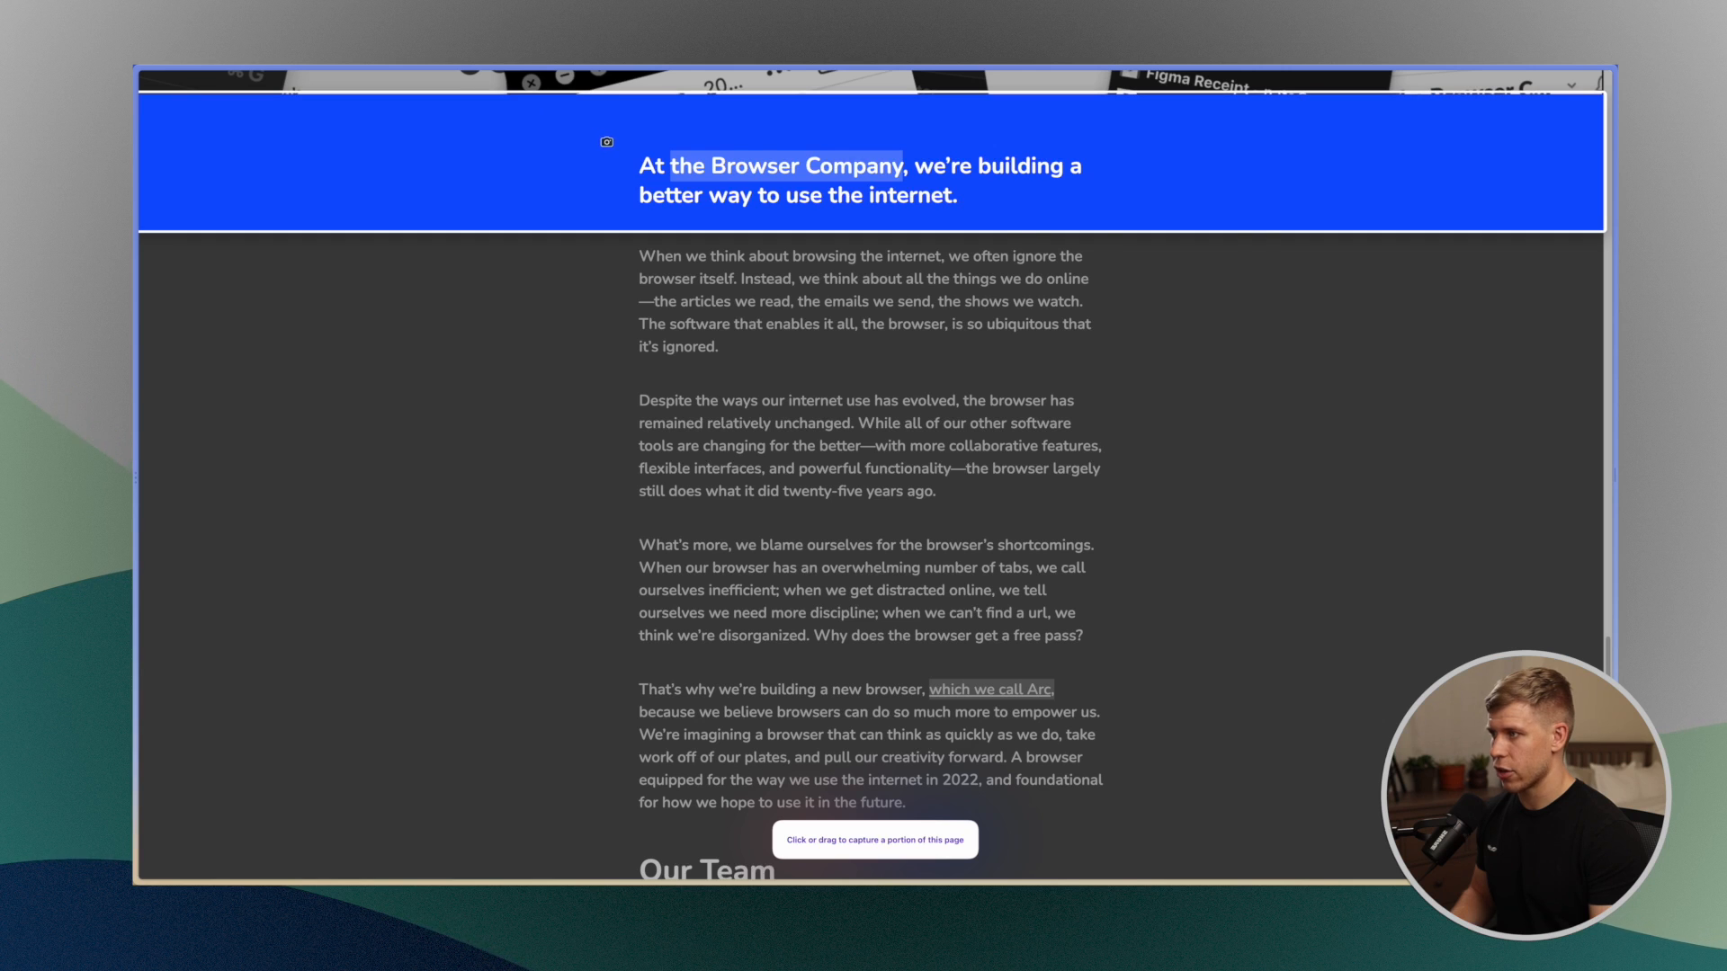
{"action": "mouse_move", "coordinate": [606, 141]}
{"action": "left_mouse_down"}
{"action": "mouse_move", "coordinate": [1154, 827]}
{"action": "mouse_move", "coordinate": [1126, 837]}
{"action": "left_mouse_up"}
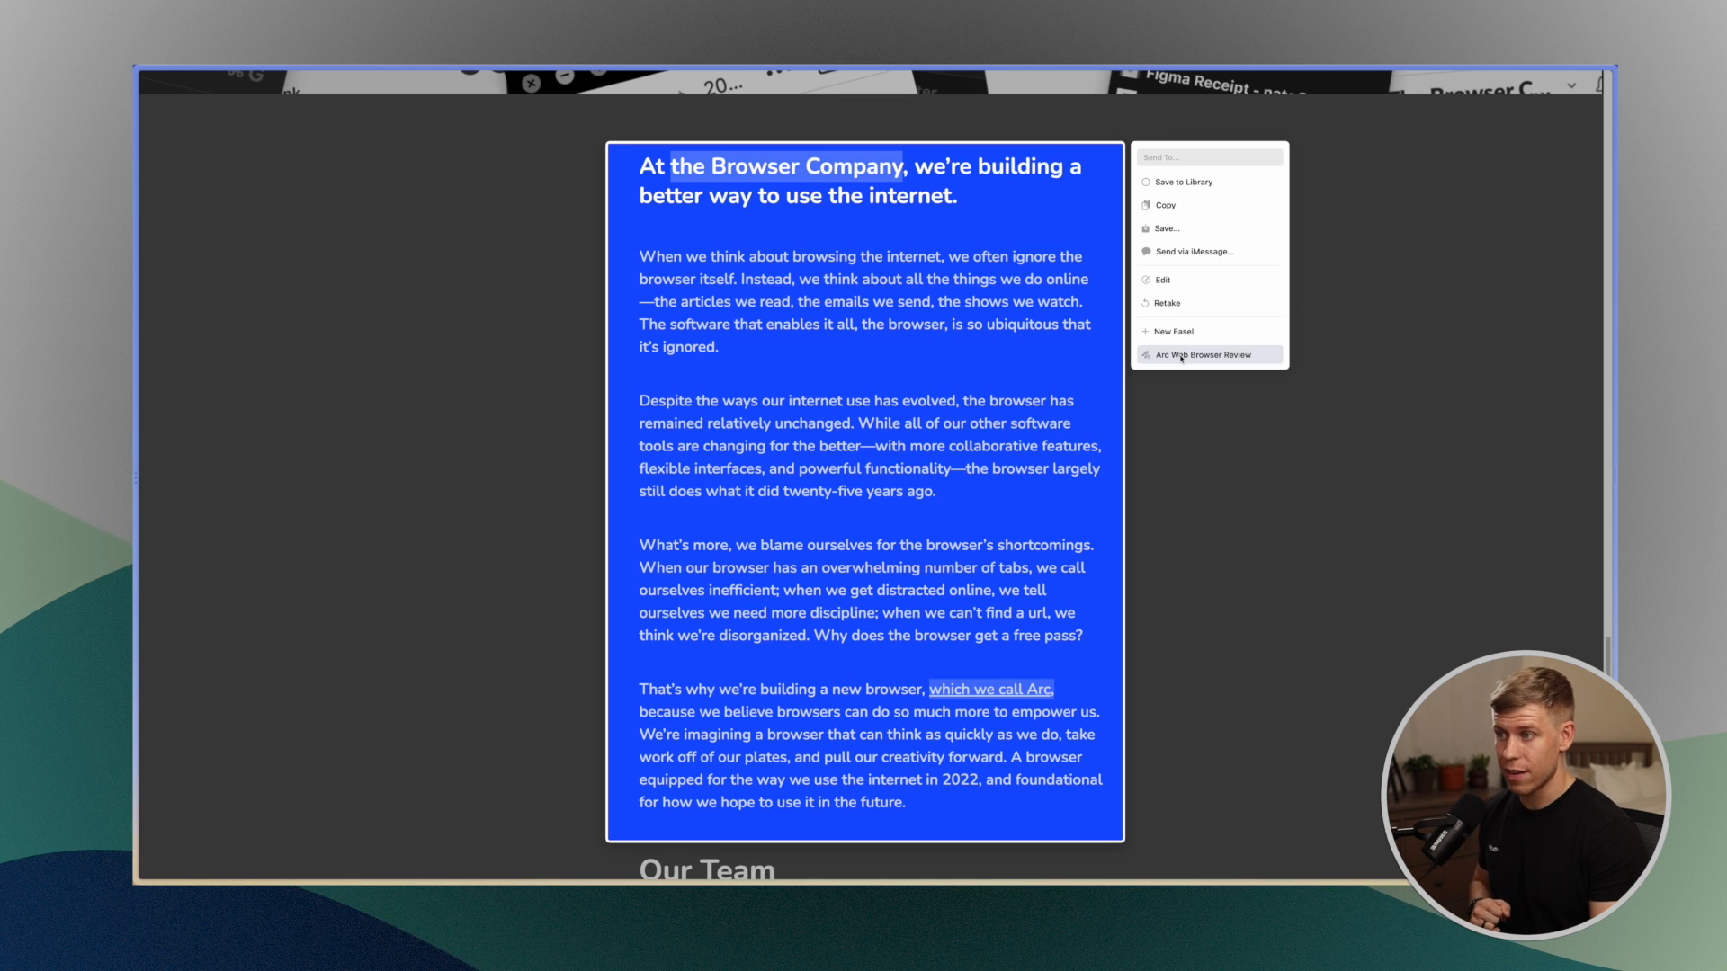
{"action": "left_click", "coordinate": [1181, 355]}
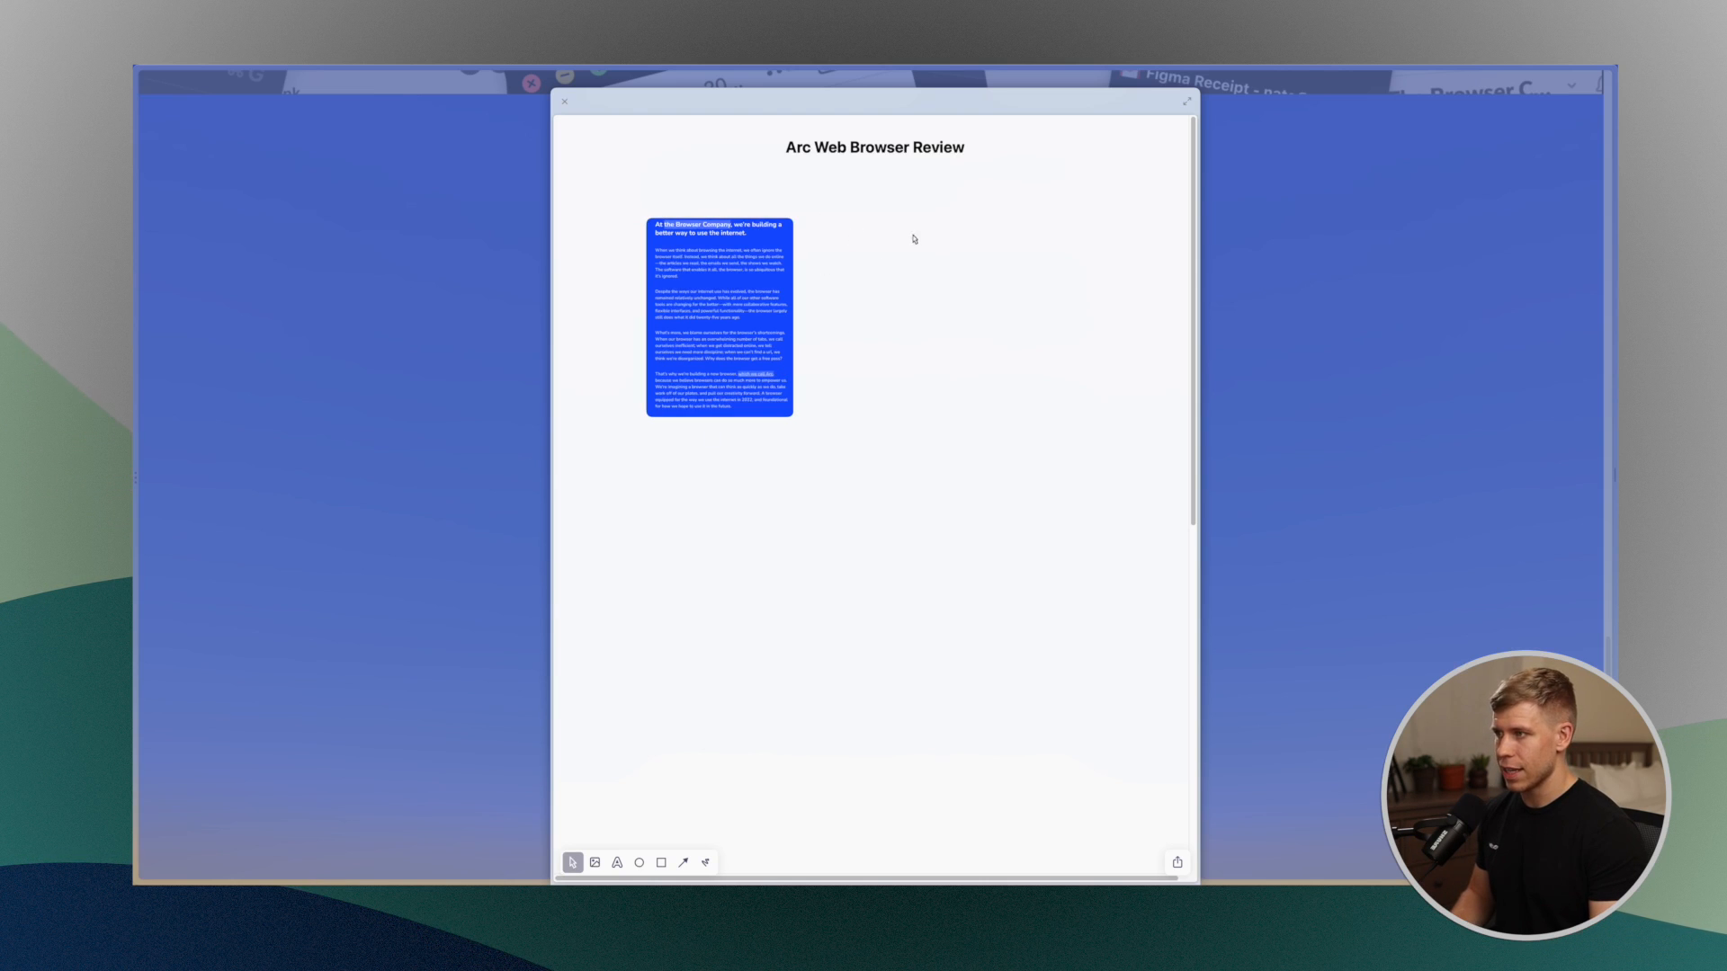
Step: Reposition the snippet and add the note 'This is an awesome screenshot.' with a cyan arrow pointing at it
{"action": "left_click_drag", "start_coordinate": [763, 244], "coordinate": [747, 204]}
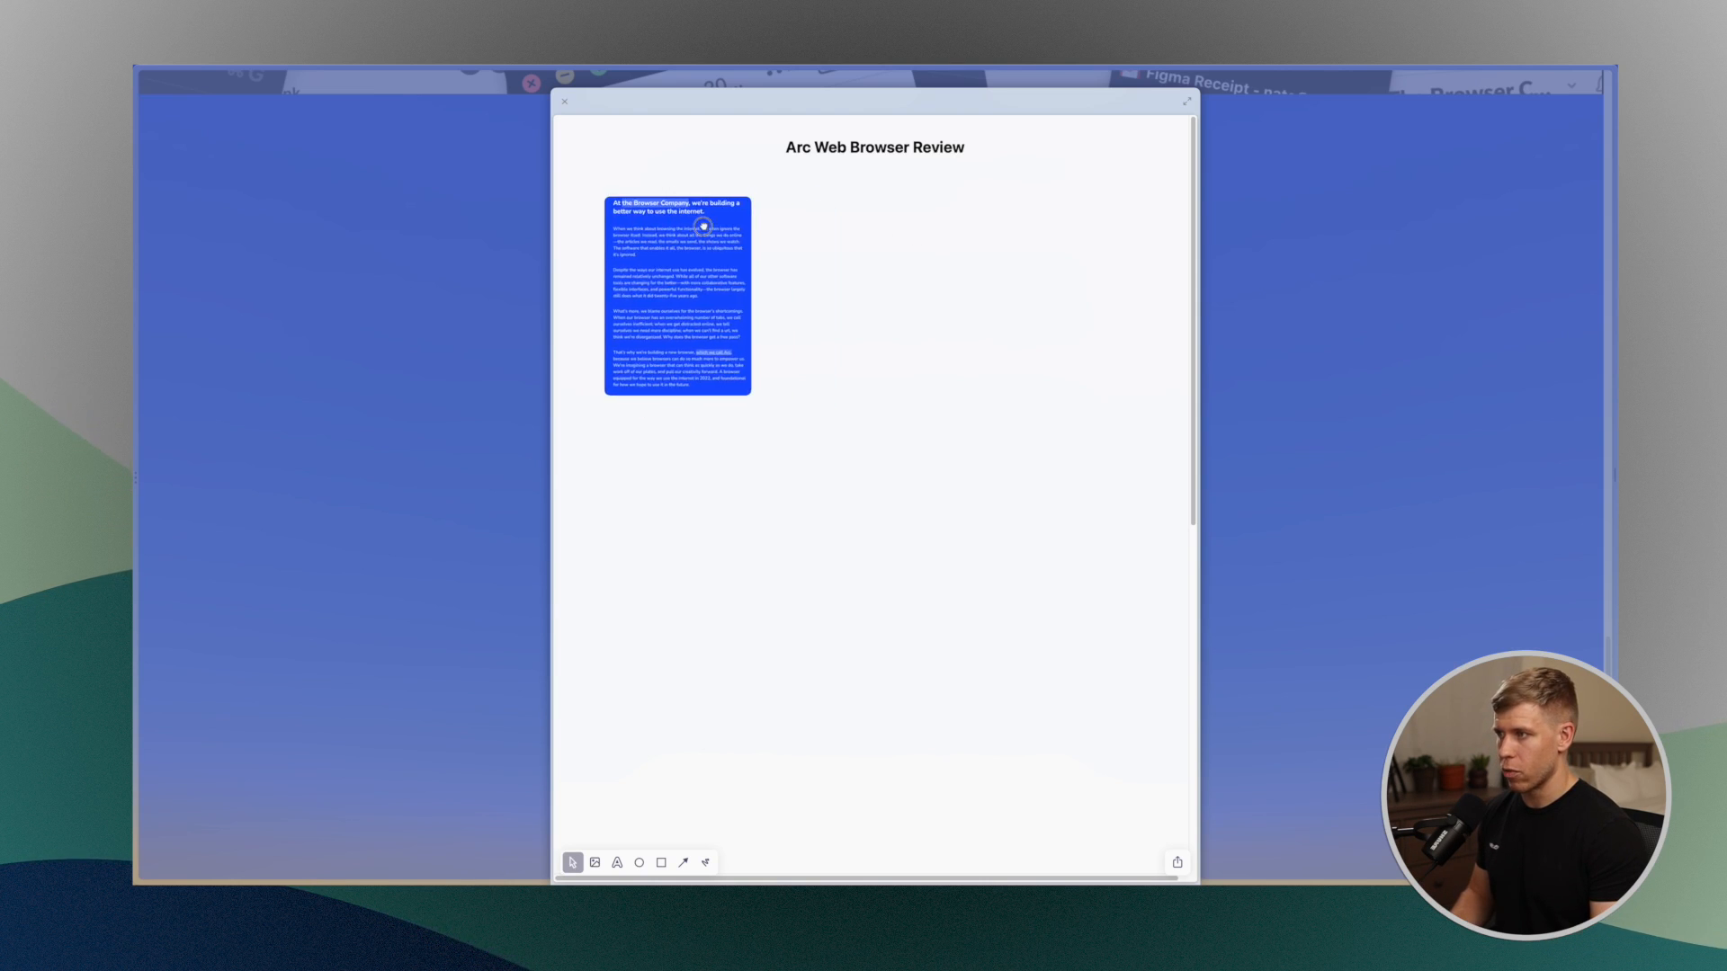
{"action": "double_click", "coordinate": [796, 196]}
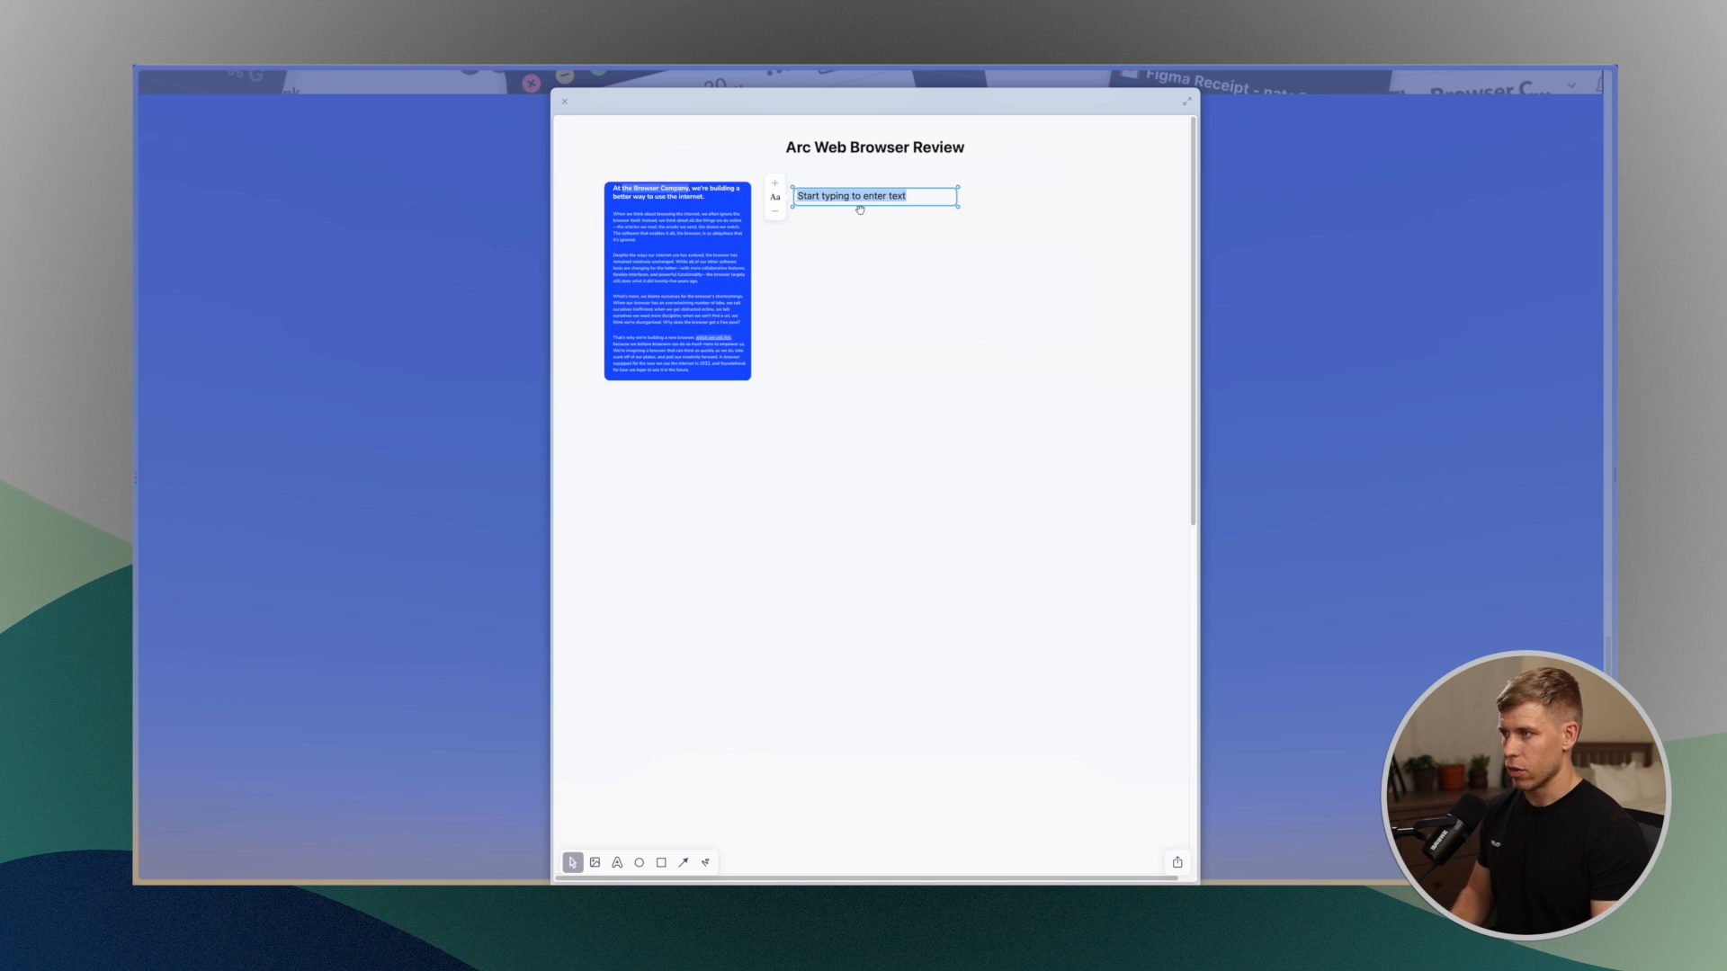
{"action": "type", "text": "This is an awesome screenshot."}
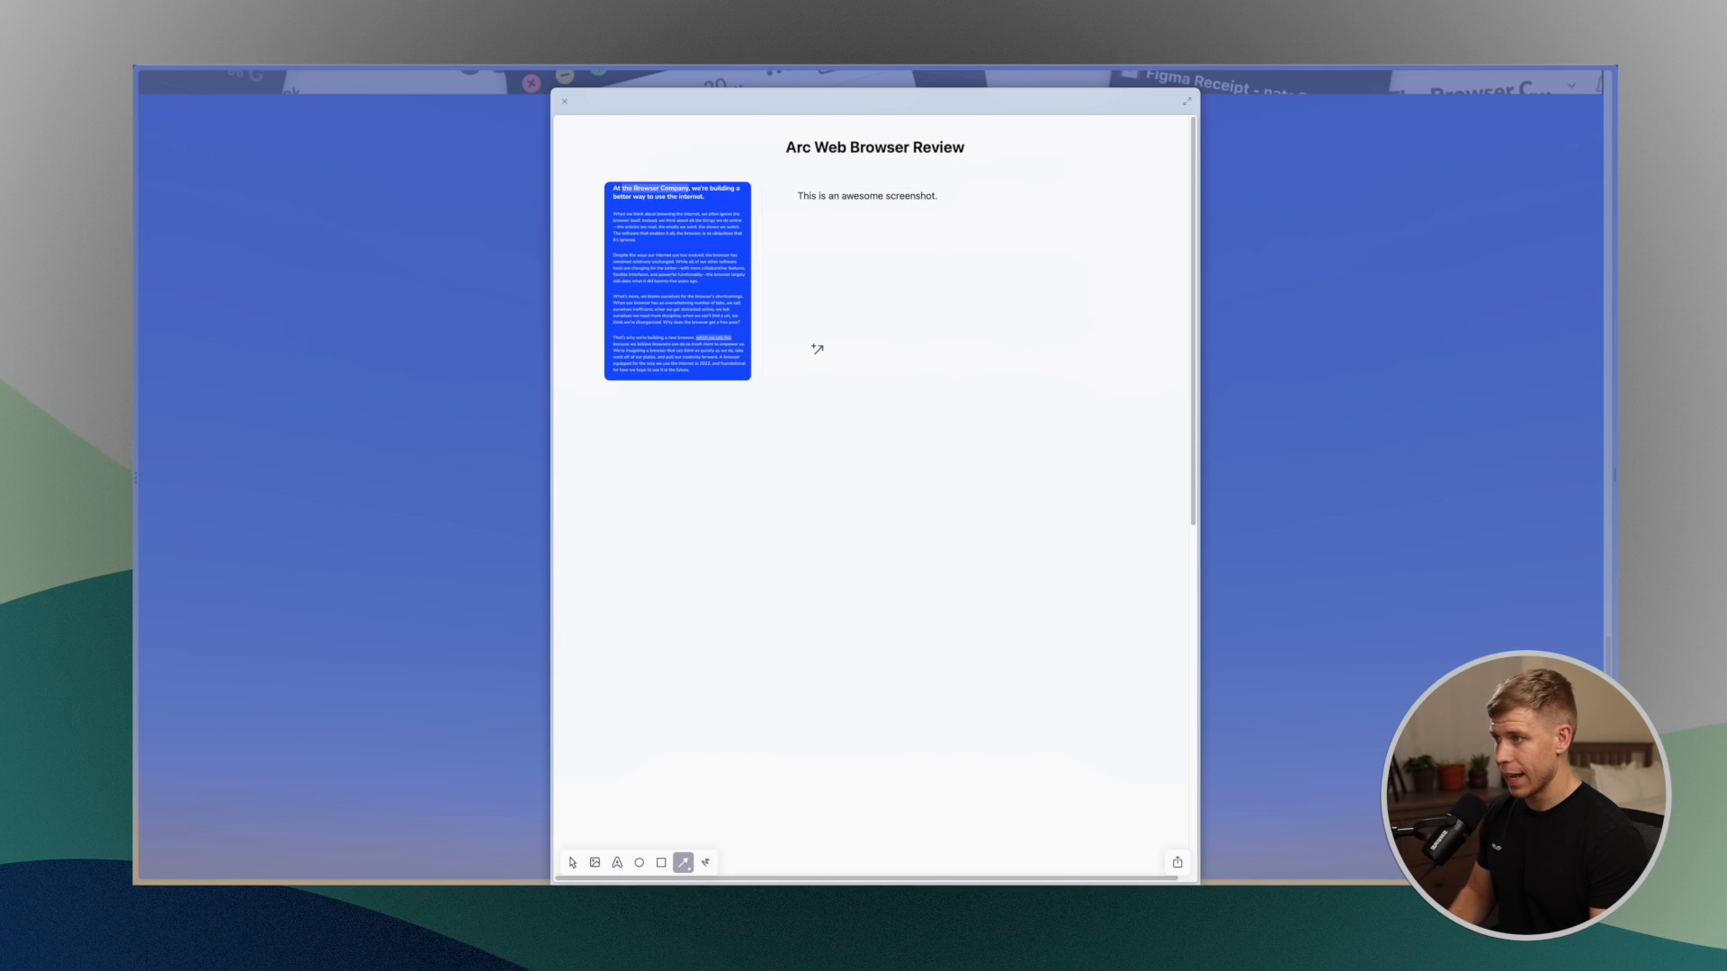
{"action": "left_click_drag", "start_coordinate": [708, 267], "coordinate": [698, 267]}
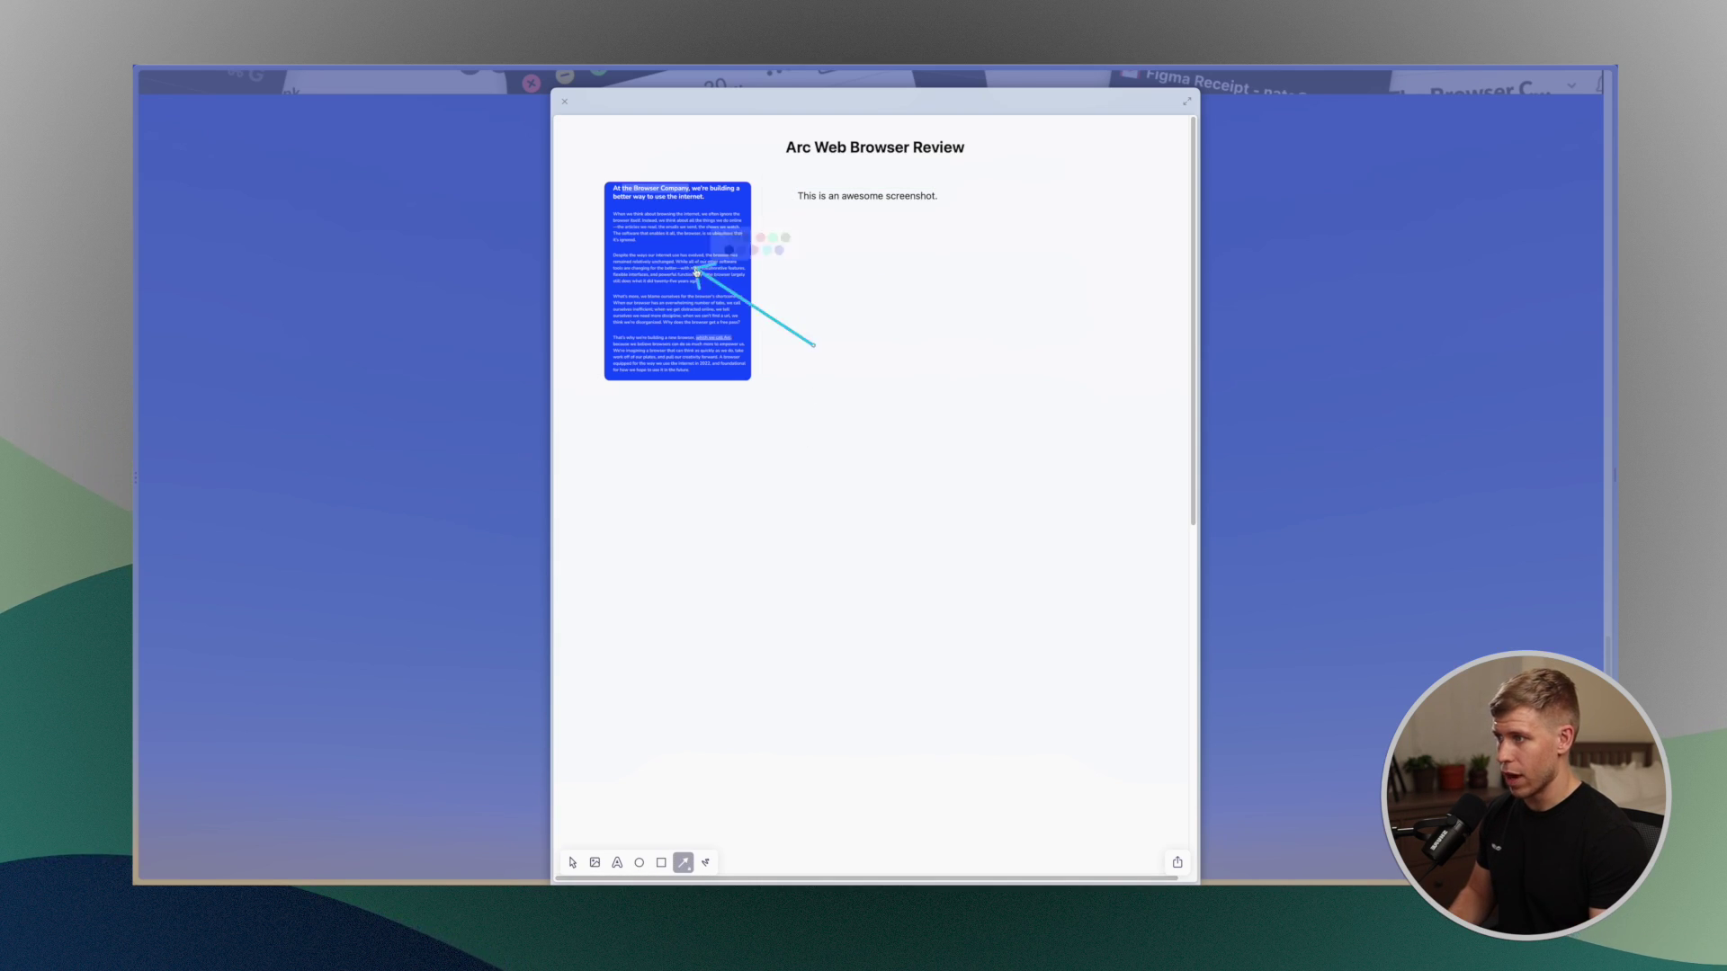
Step: Draw a freehand line on the easel and bring up its sharing options
{"action": "left_click", "coordinate": [704, 863]}
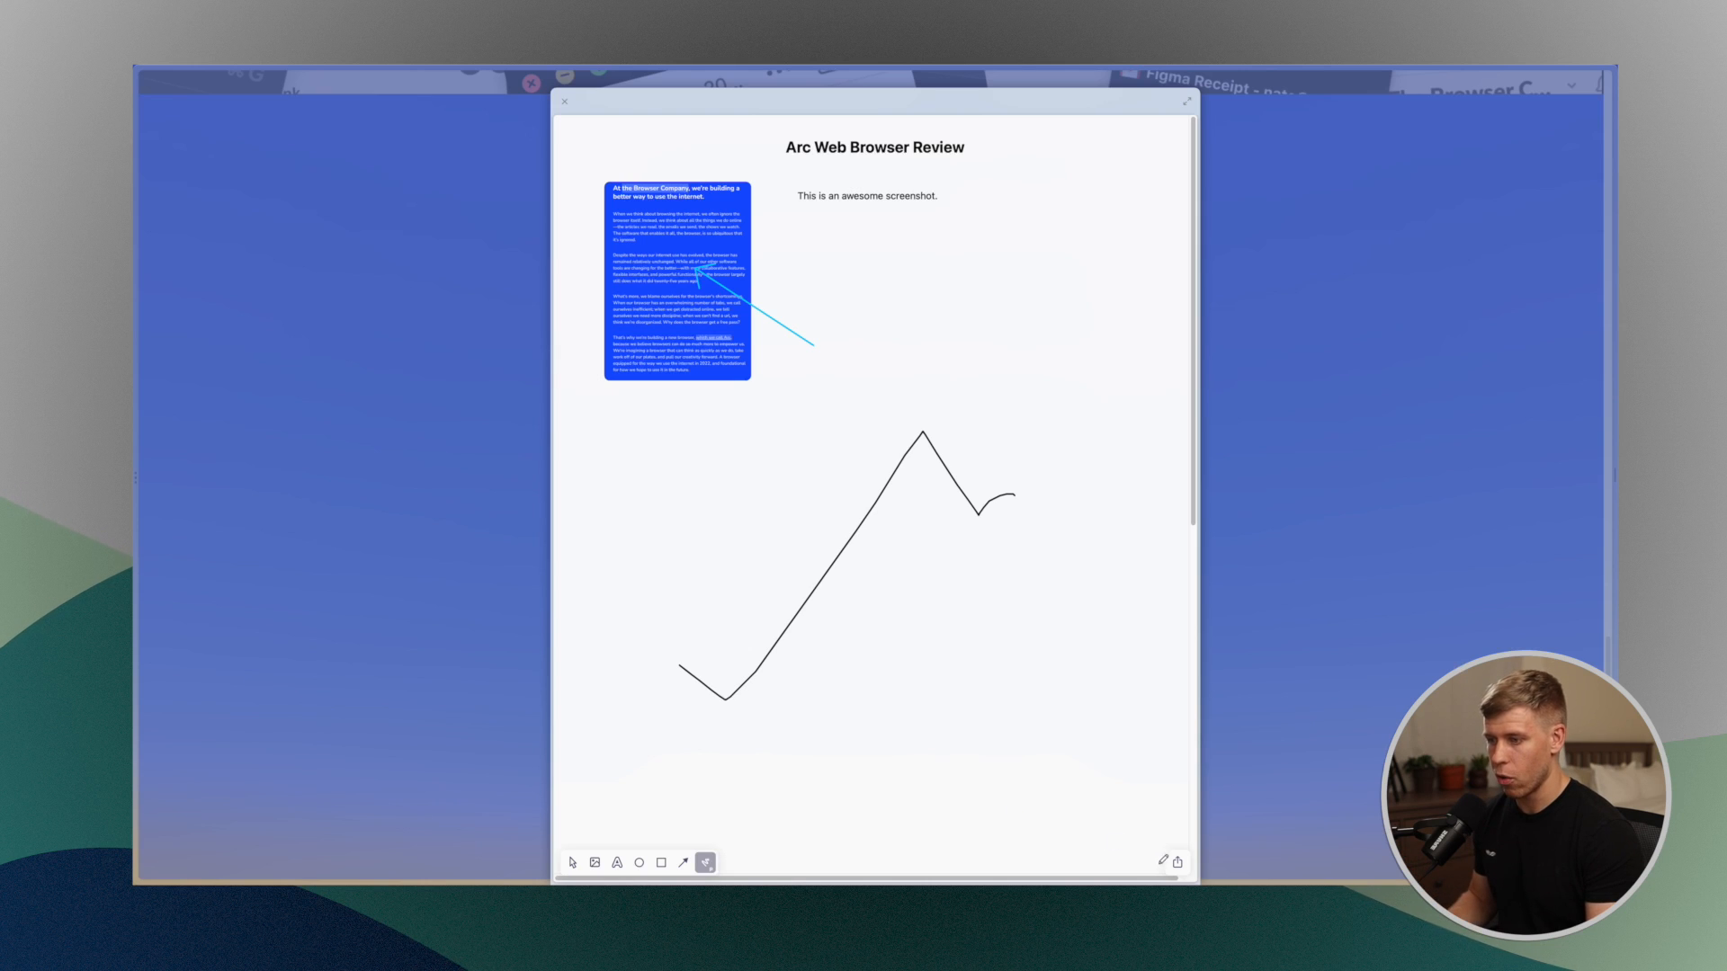
{"action": "left_click", "coordinate": [1176, 863]}
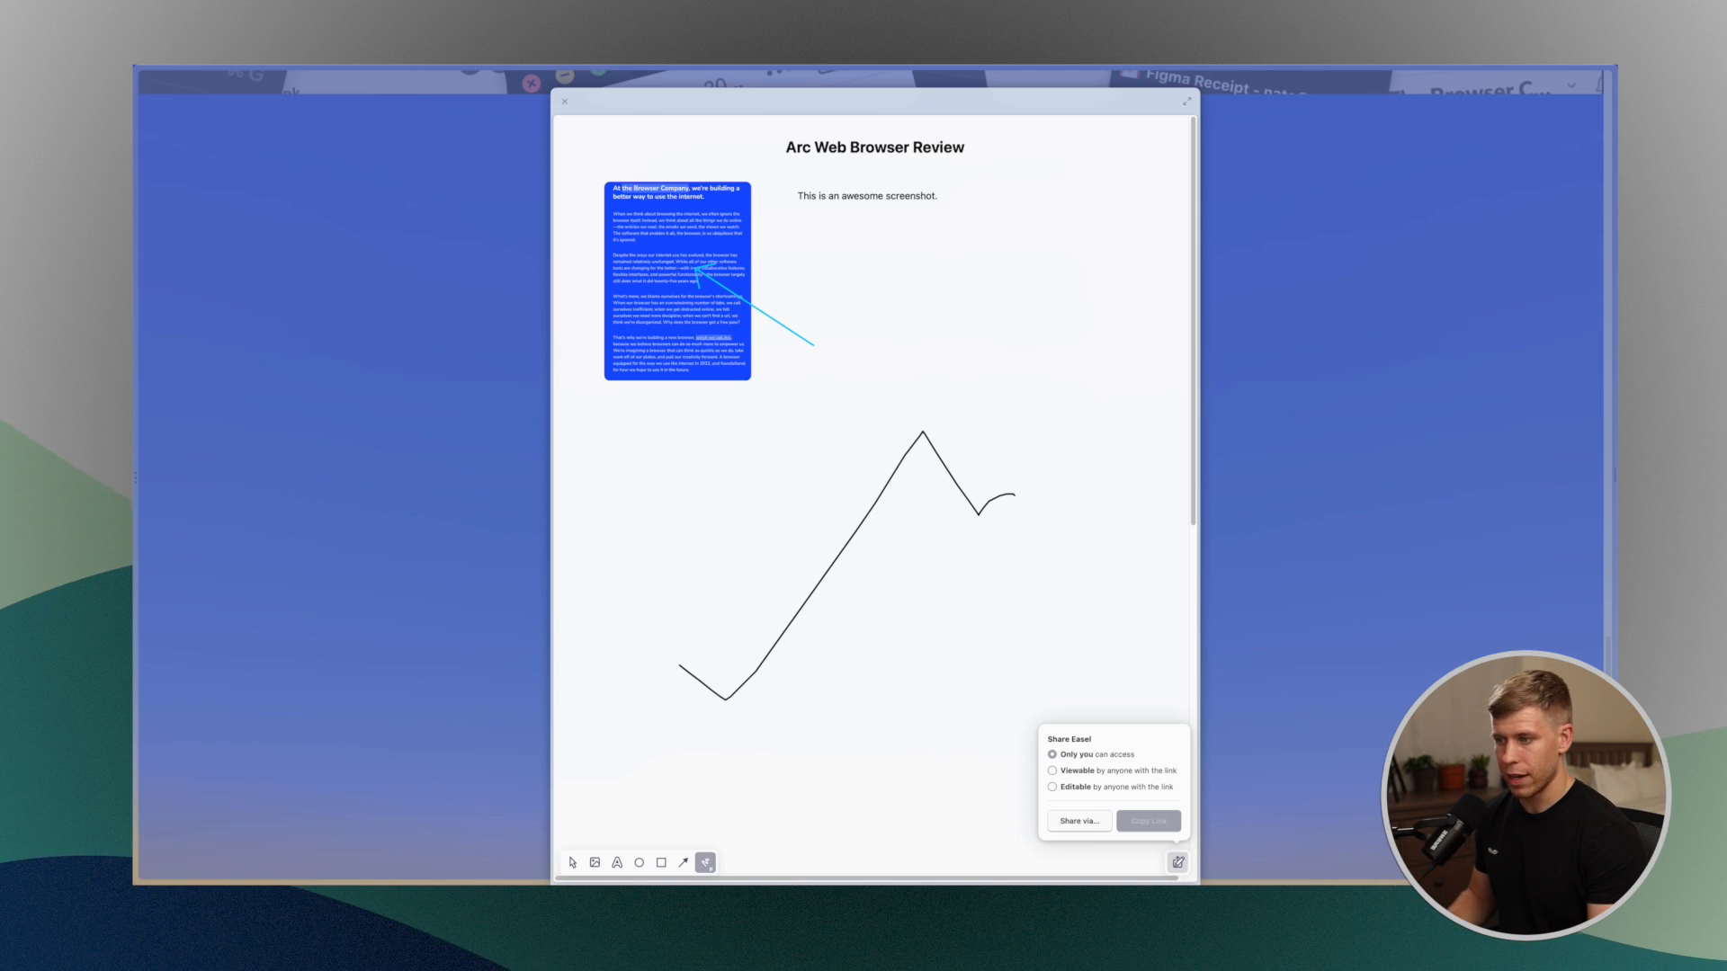